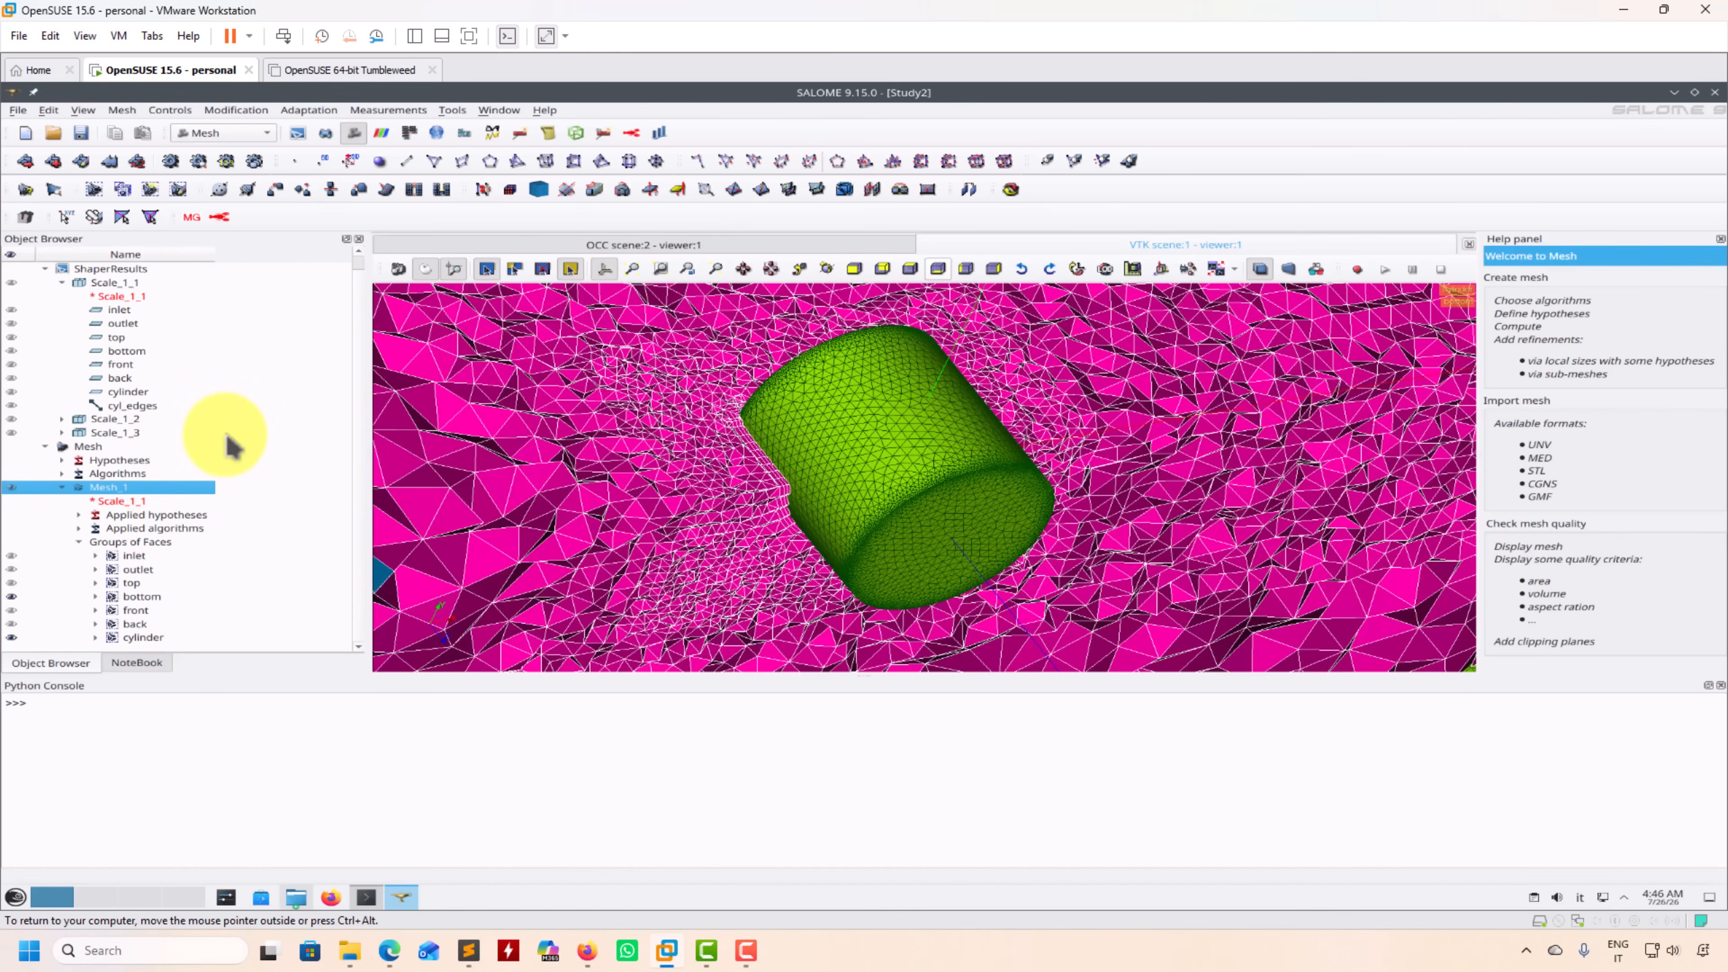
Step: Review the local sizes in Mesh_1's NETGEN 3D hypothesis and leave the mesh settings without applying changes
left_click(94, 449)
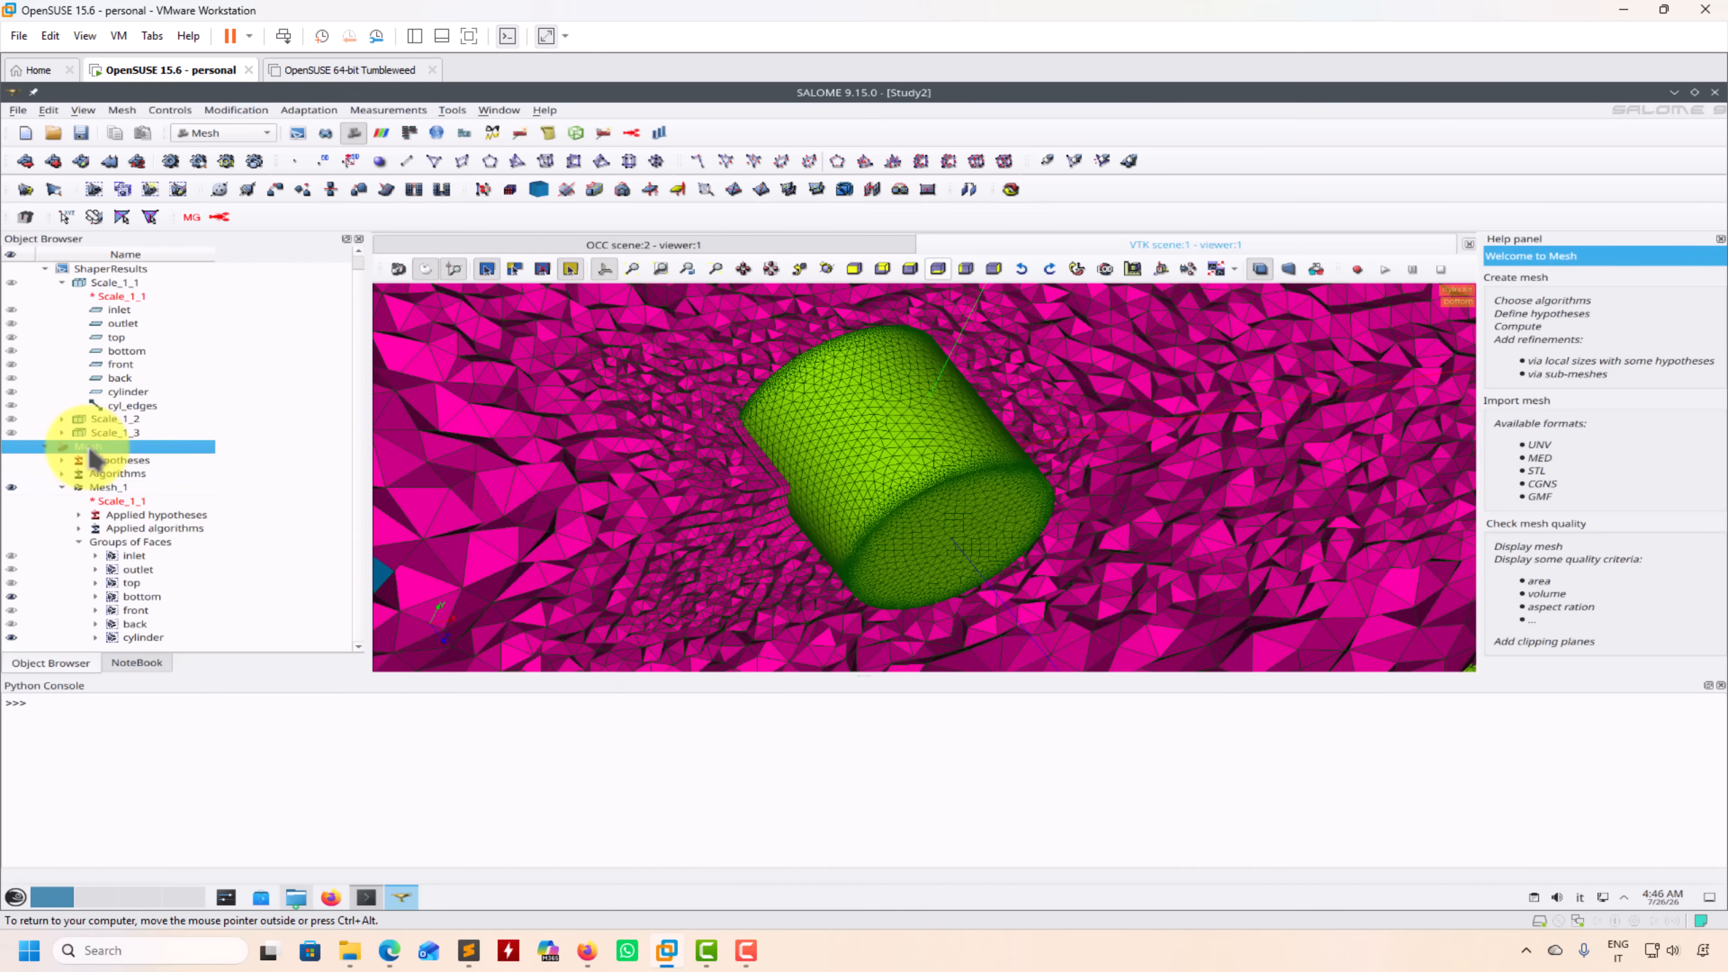
right_click(94, 454)
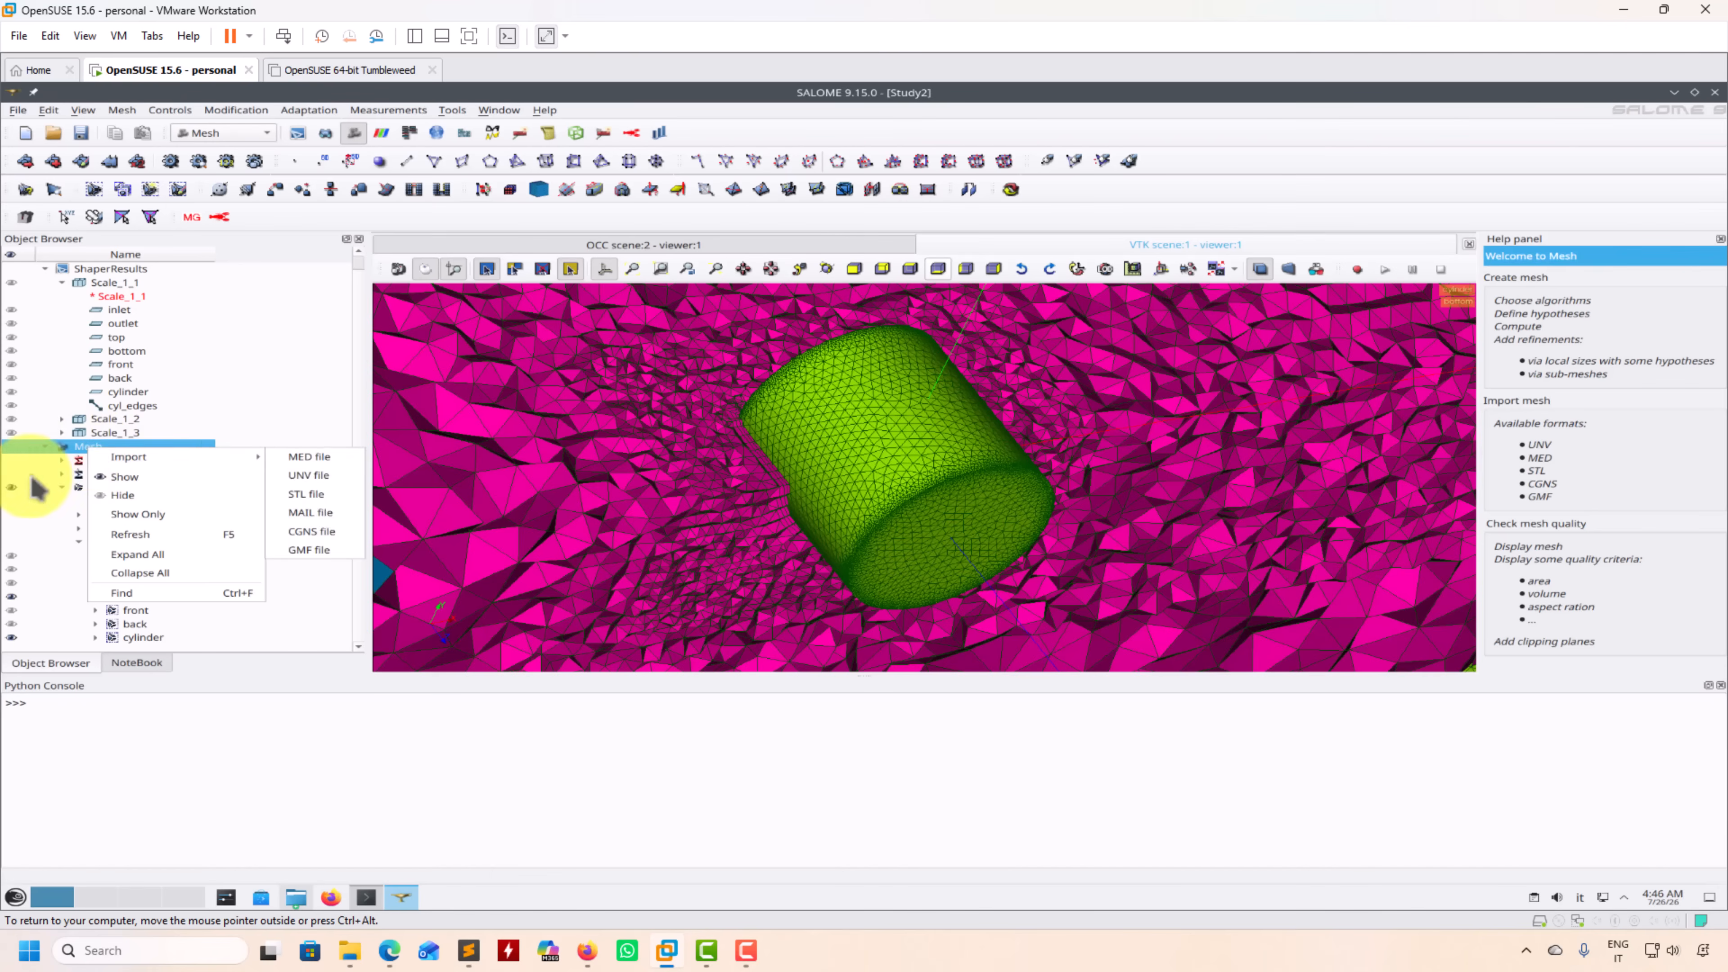
left_click(112, 487)
right_click(123, 504)
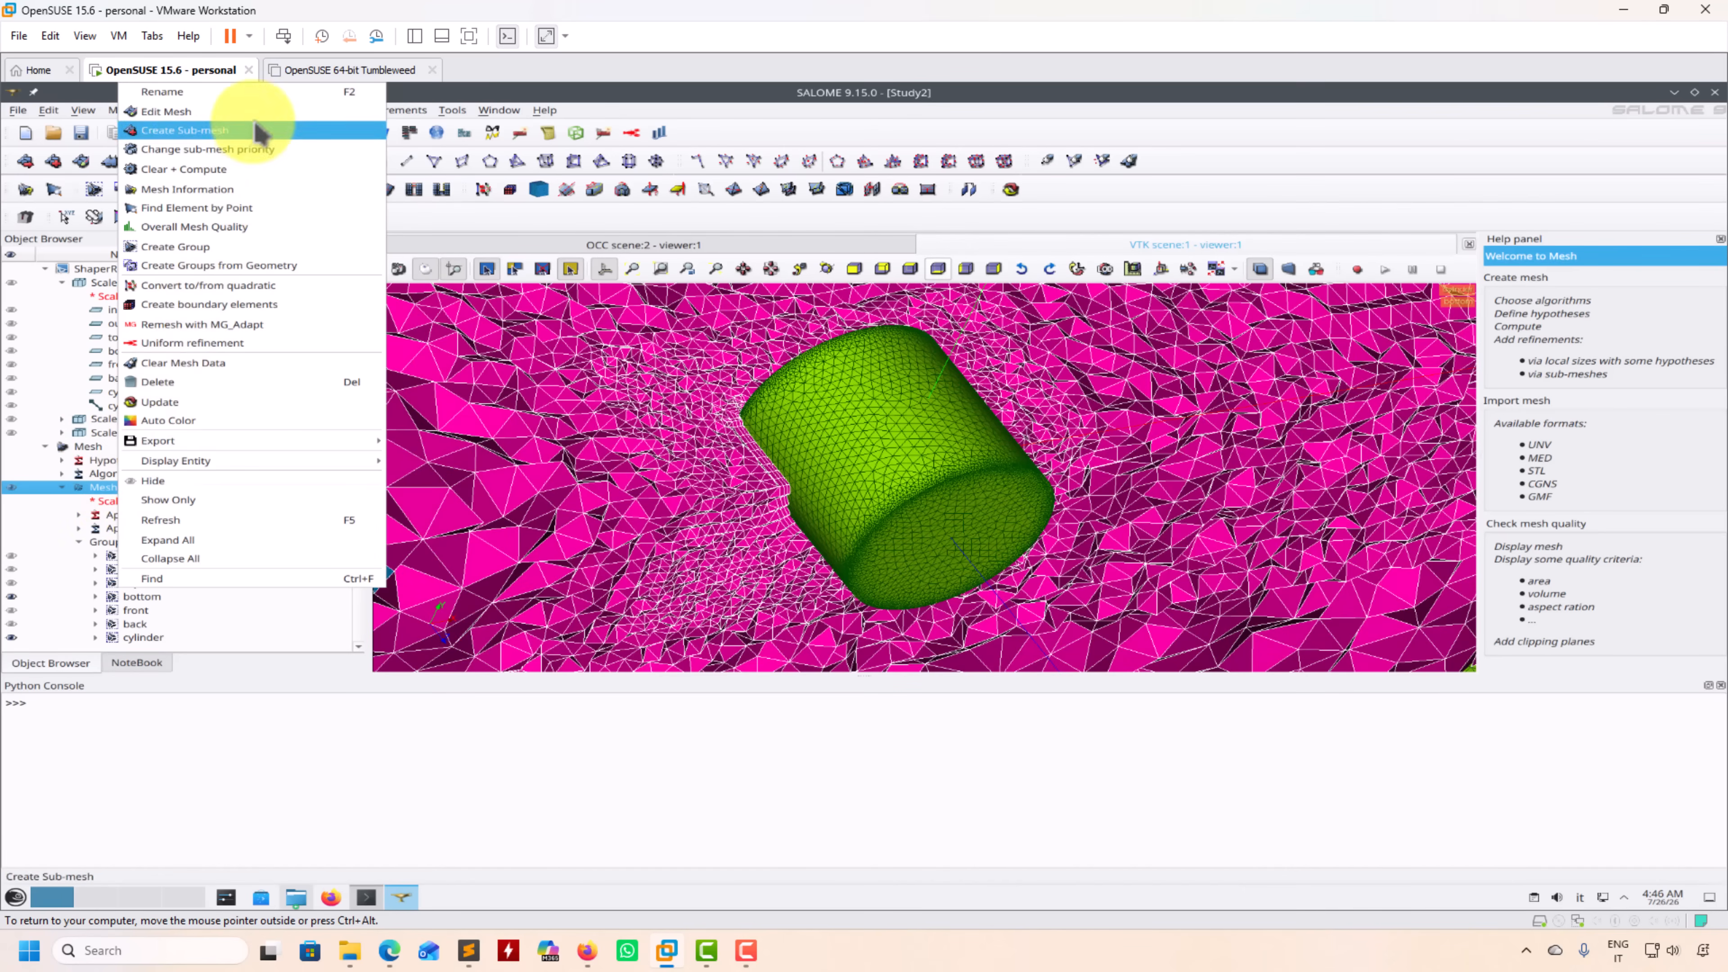
left_click(235, 117)
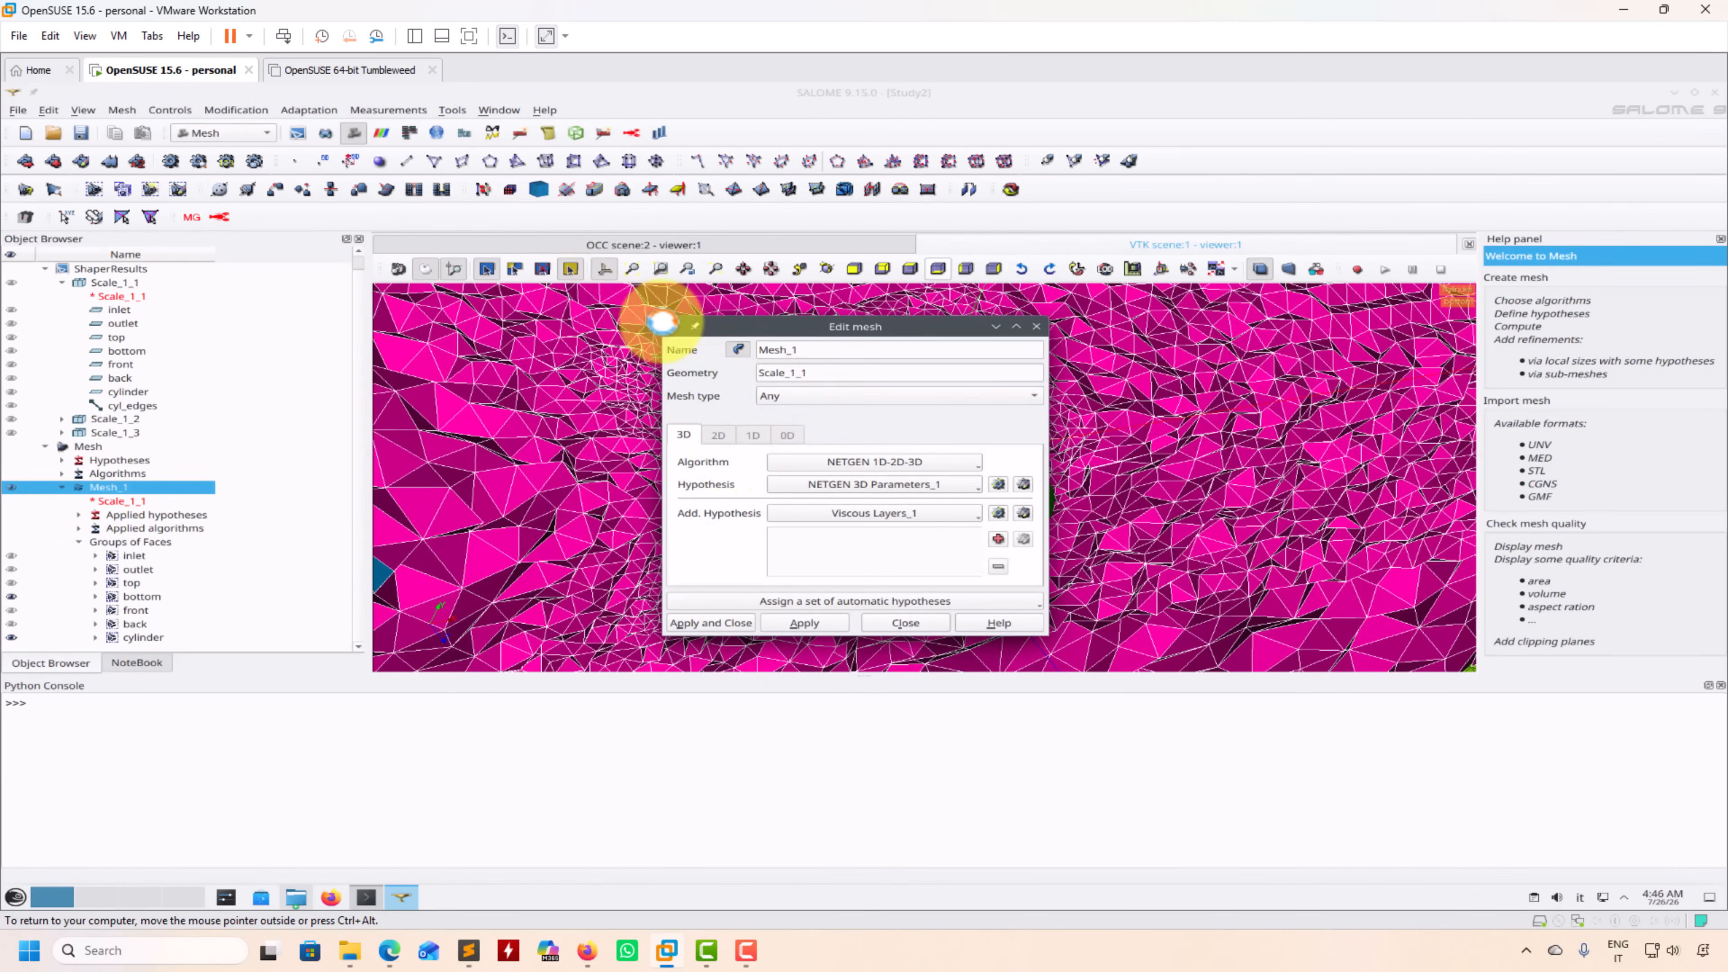
left_click(1023, 483)
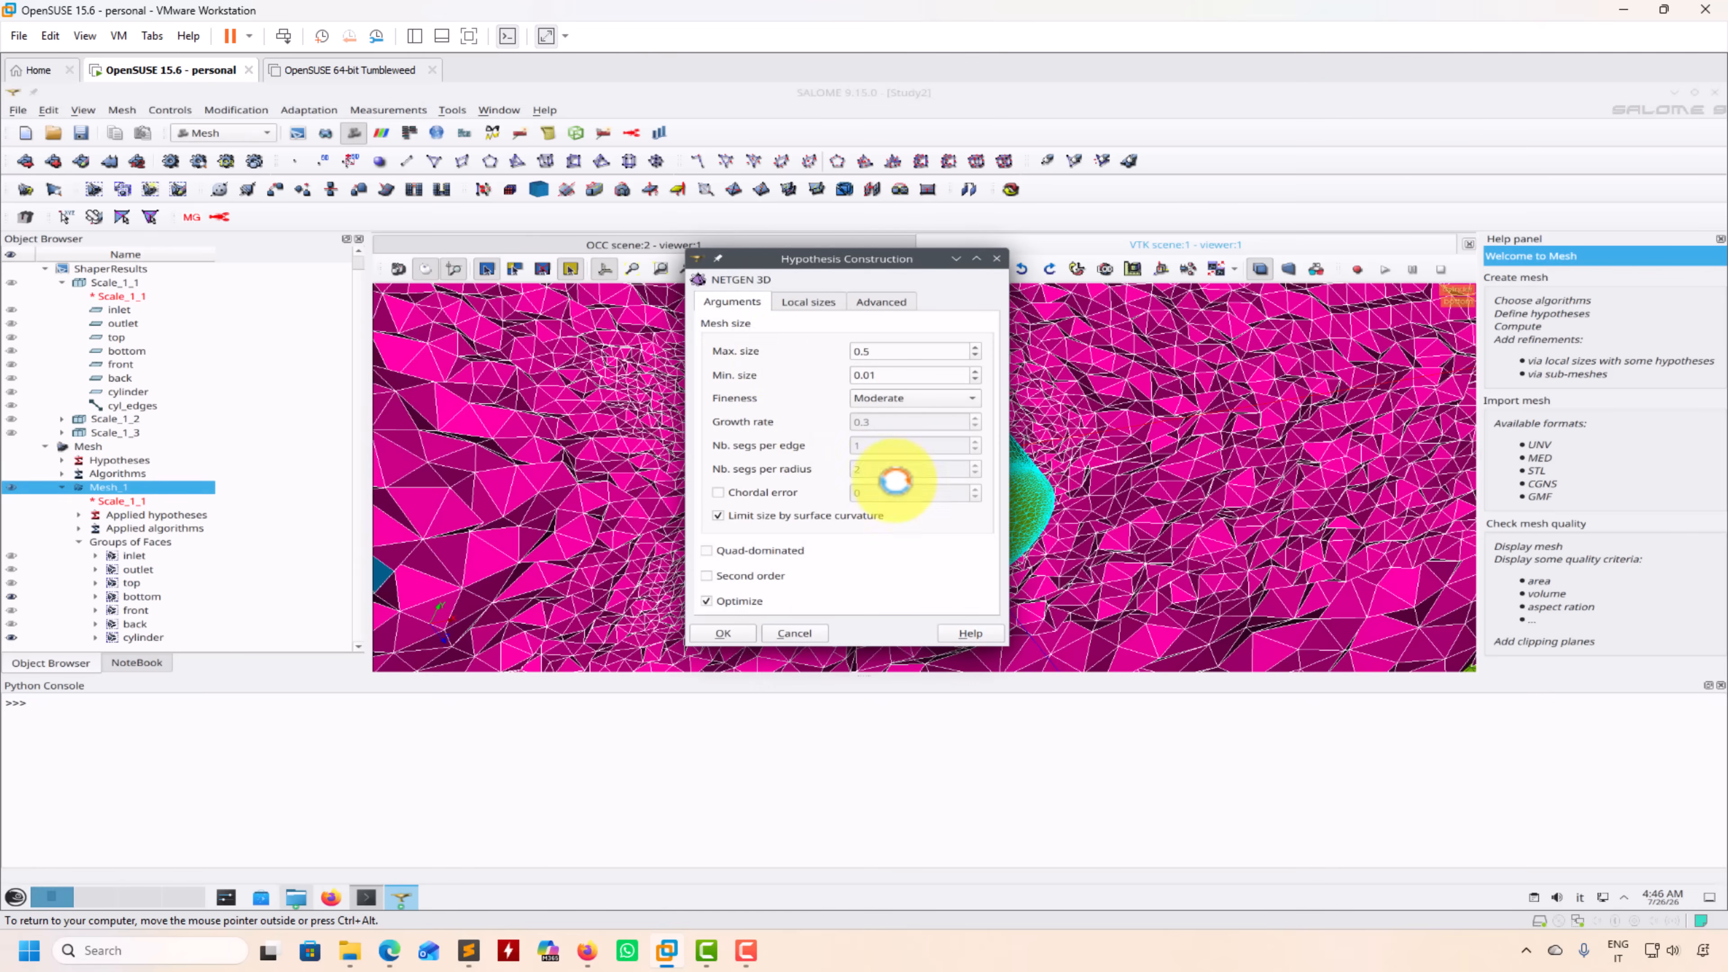
left_click(793, 303)
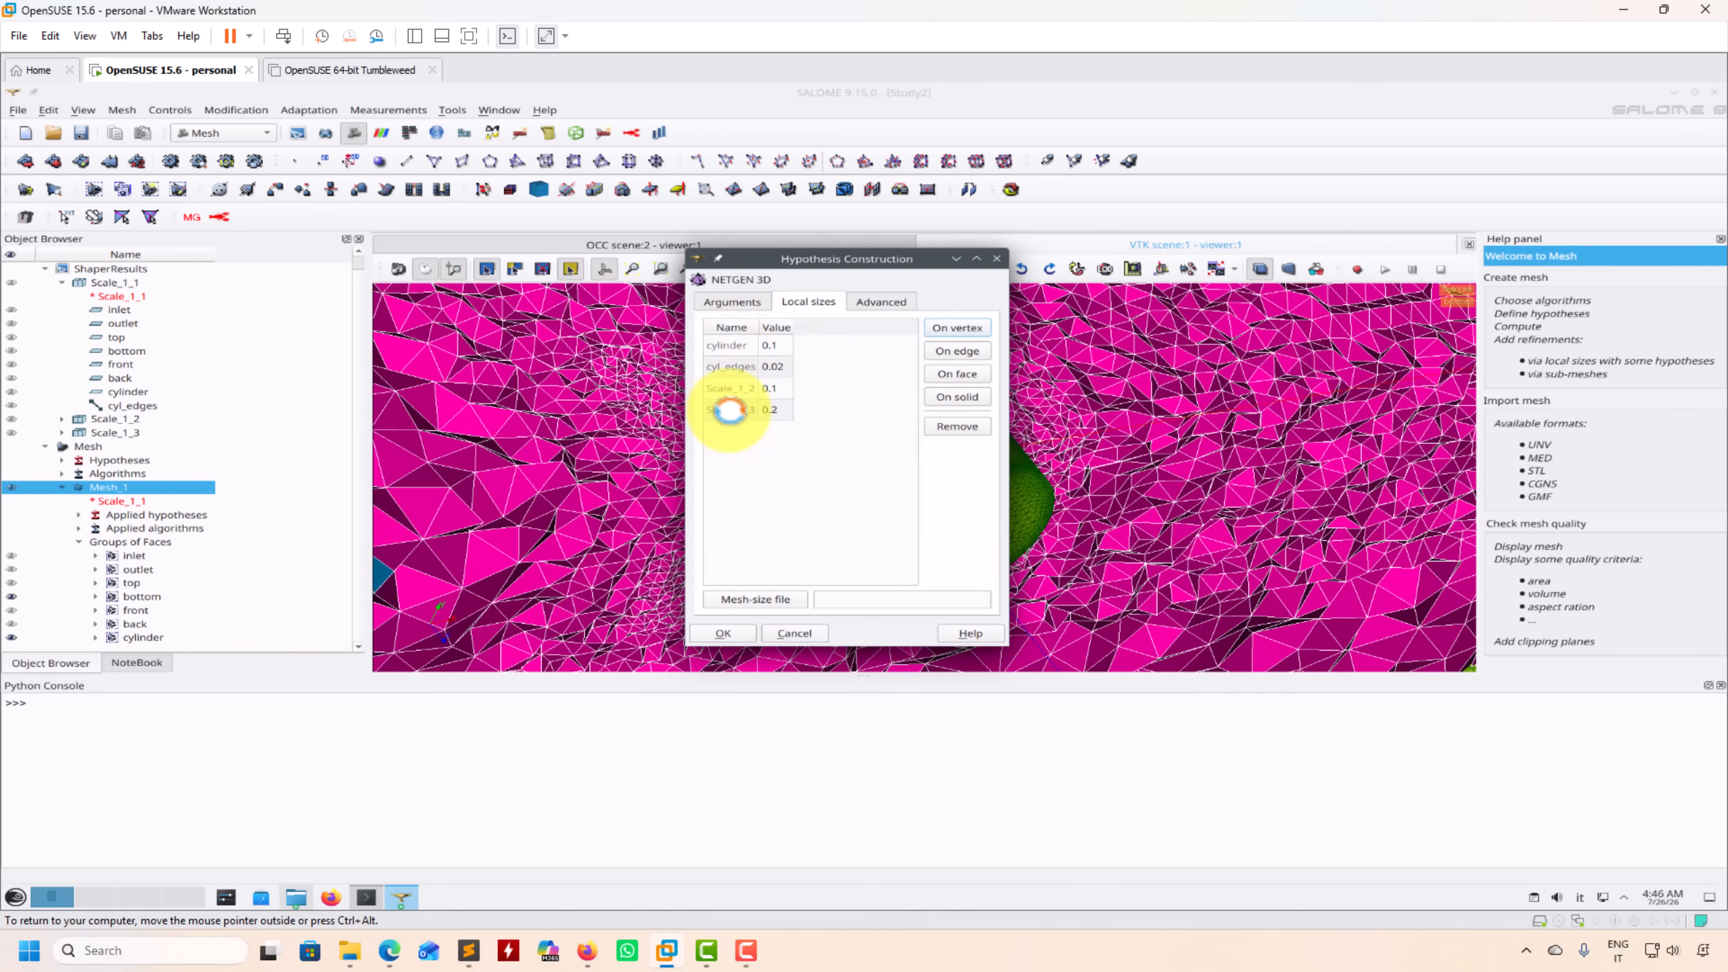
left_click(997, 259)
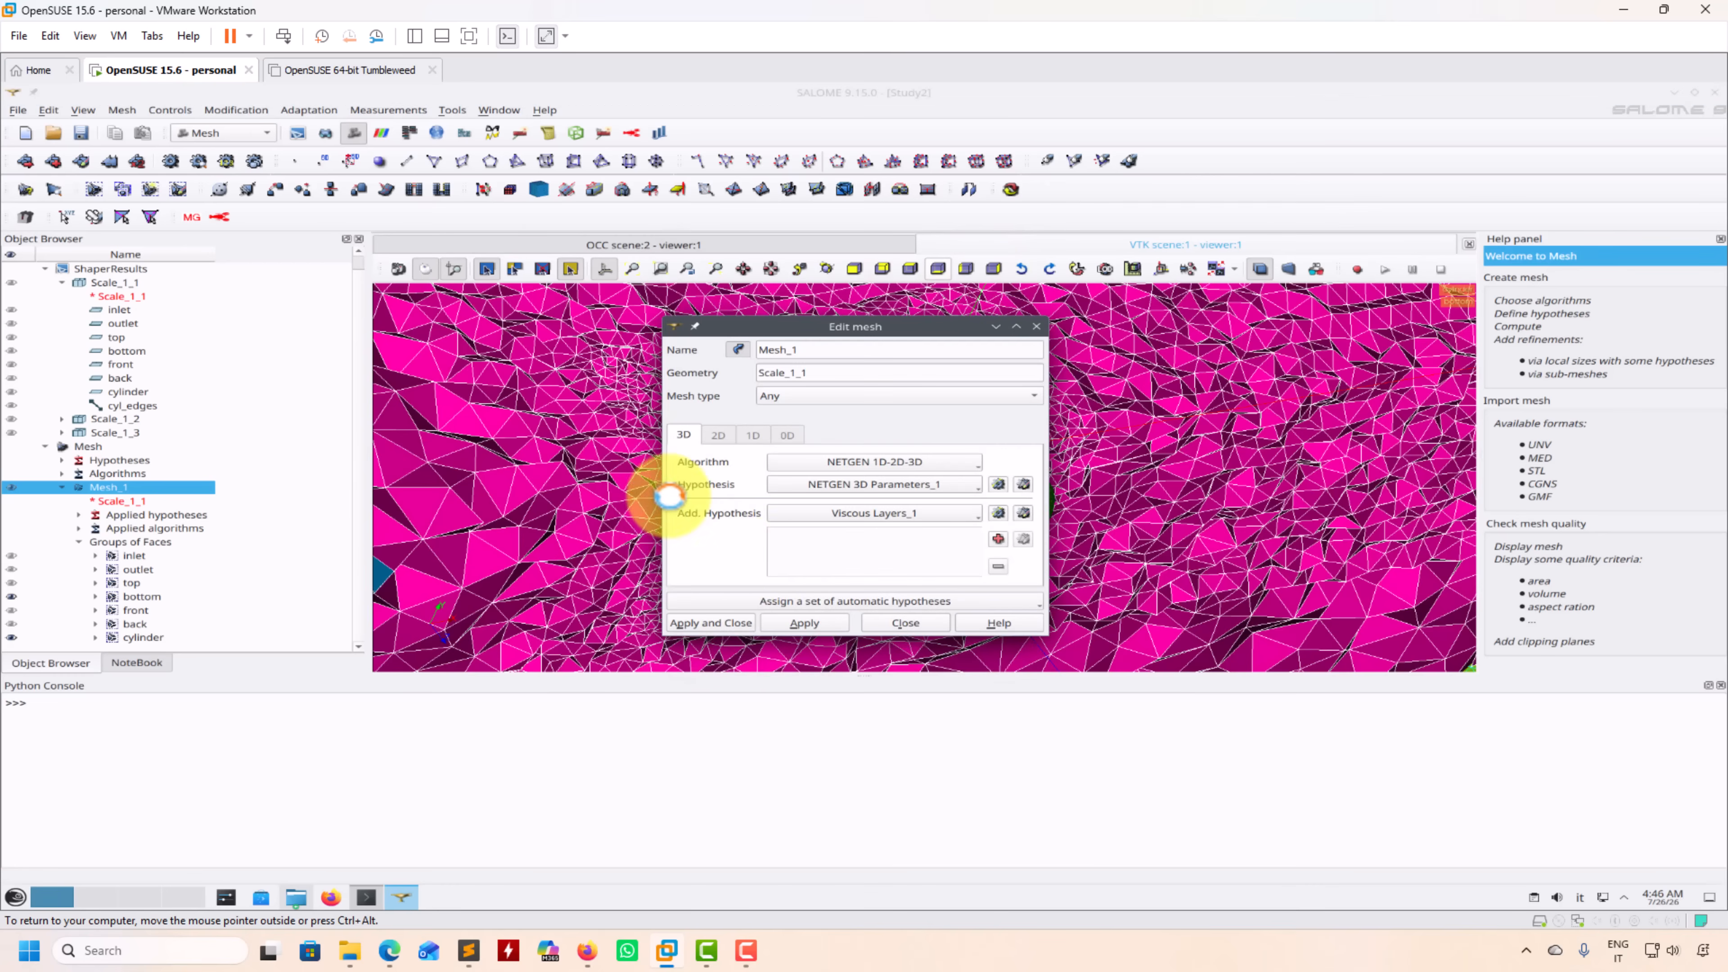
left_click(907, 624)
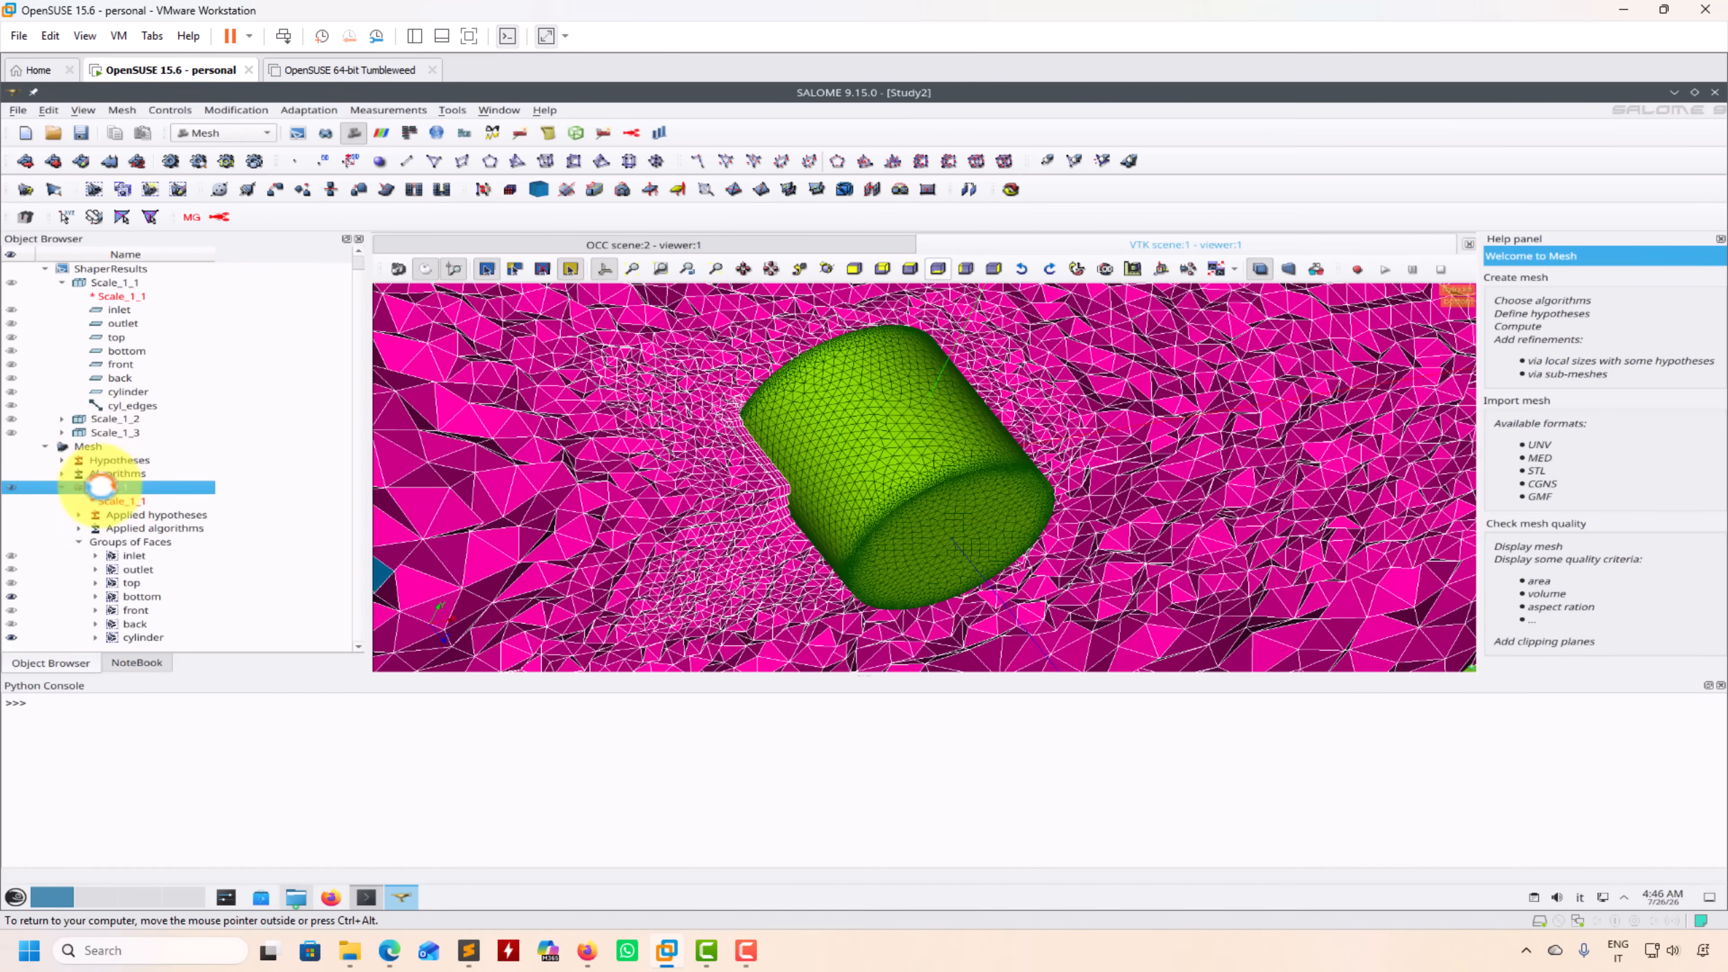
Step: Check which file formats are available for exporting Mesh_1
left_click(17, 110)
mouse_move(76, 301)
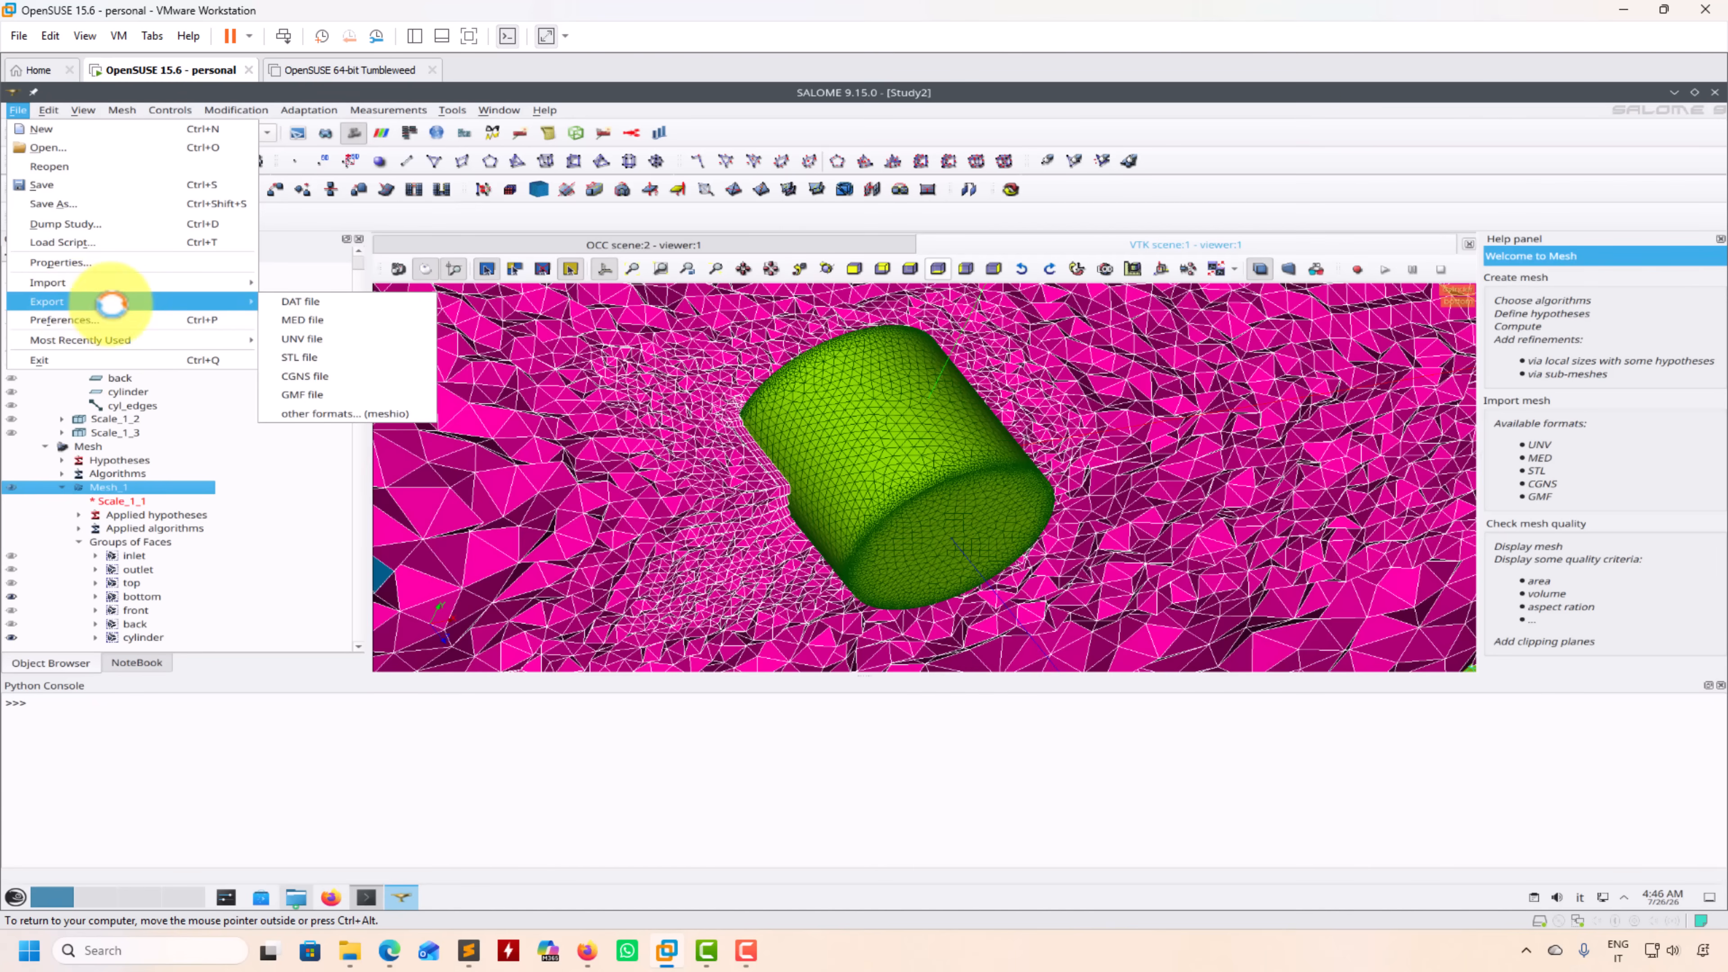
left_click(360, 746)
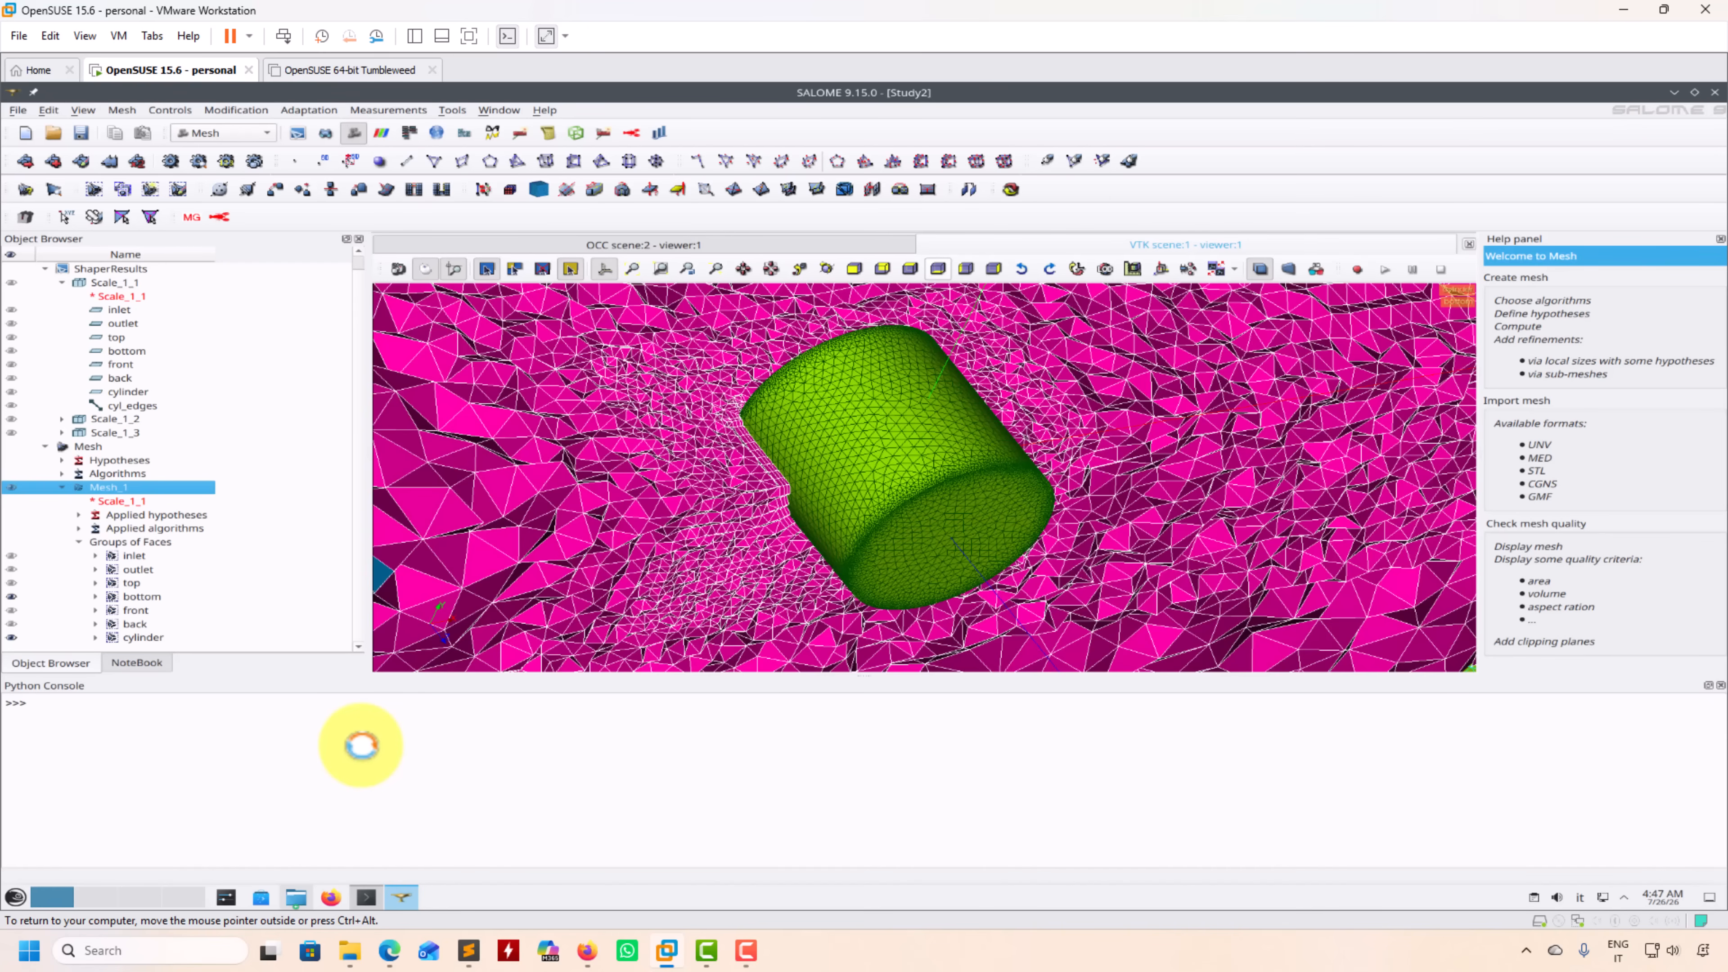
Step: Inspect the cylinder's surface mesh up close and check the mesh files in the cyl3d folder in Dolphin
left_click_drag(722, 486, 726, 587)
scroll(760, 561, "up", 6)
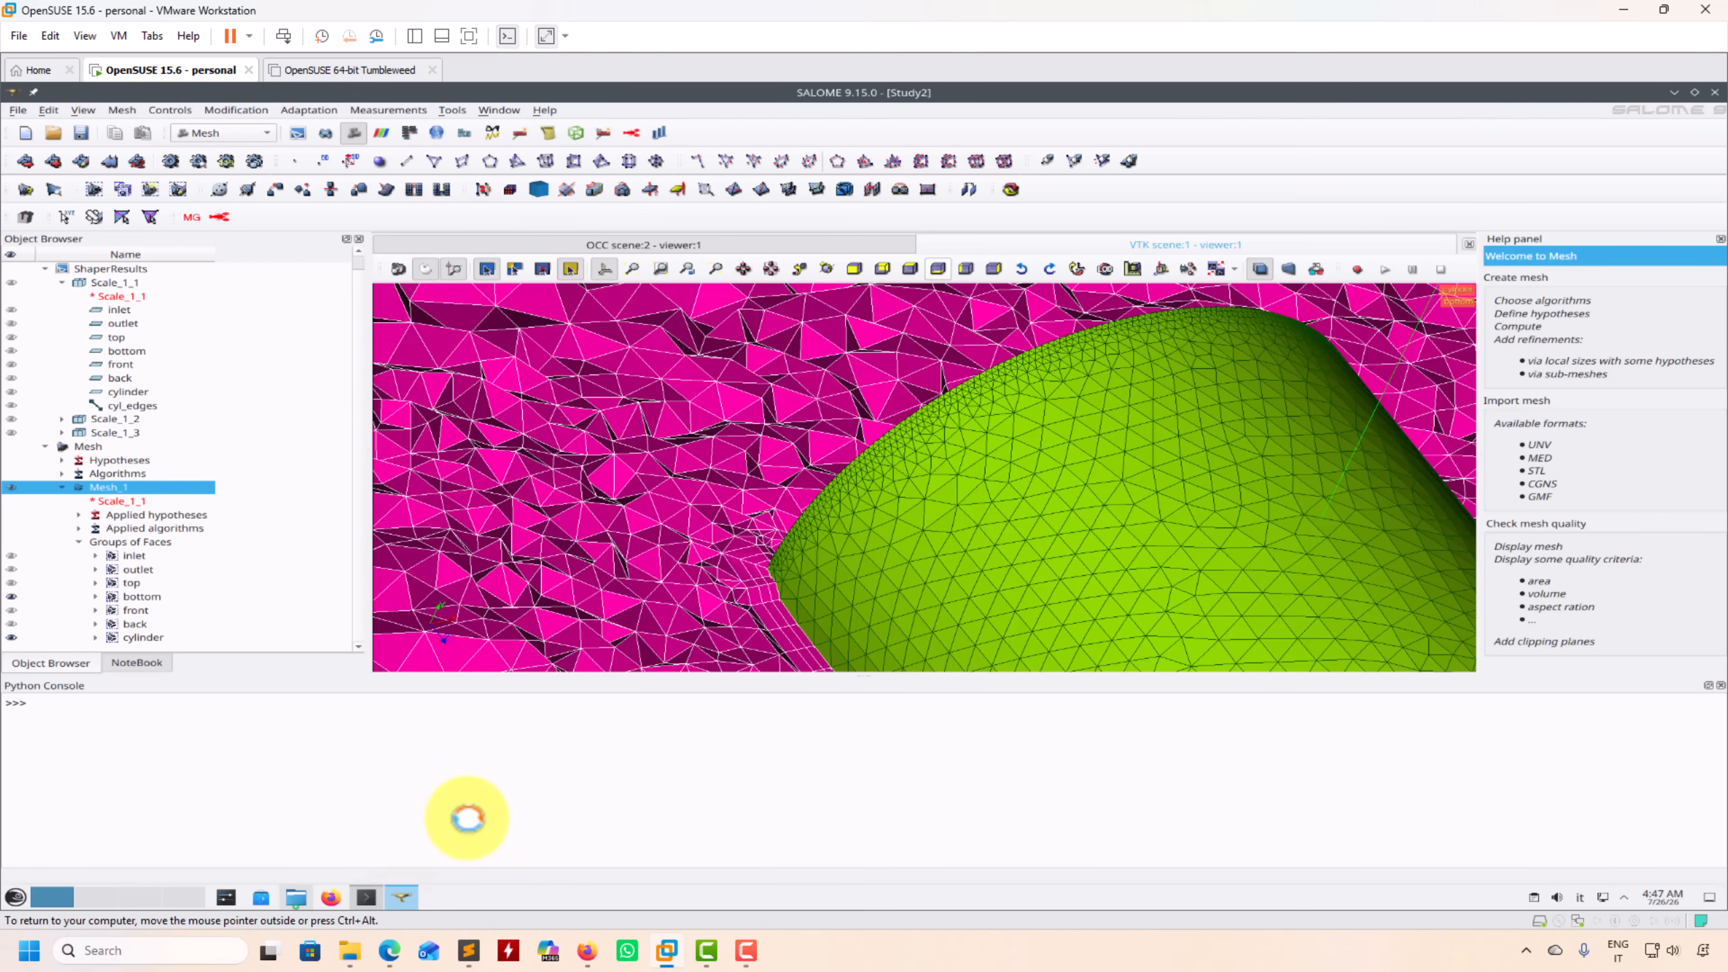
left_click(297, 896)
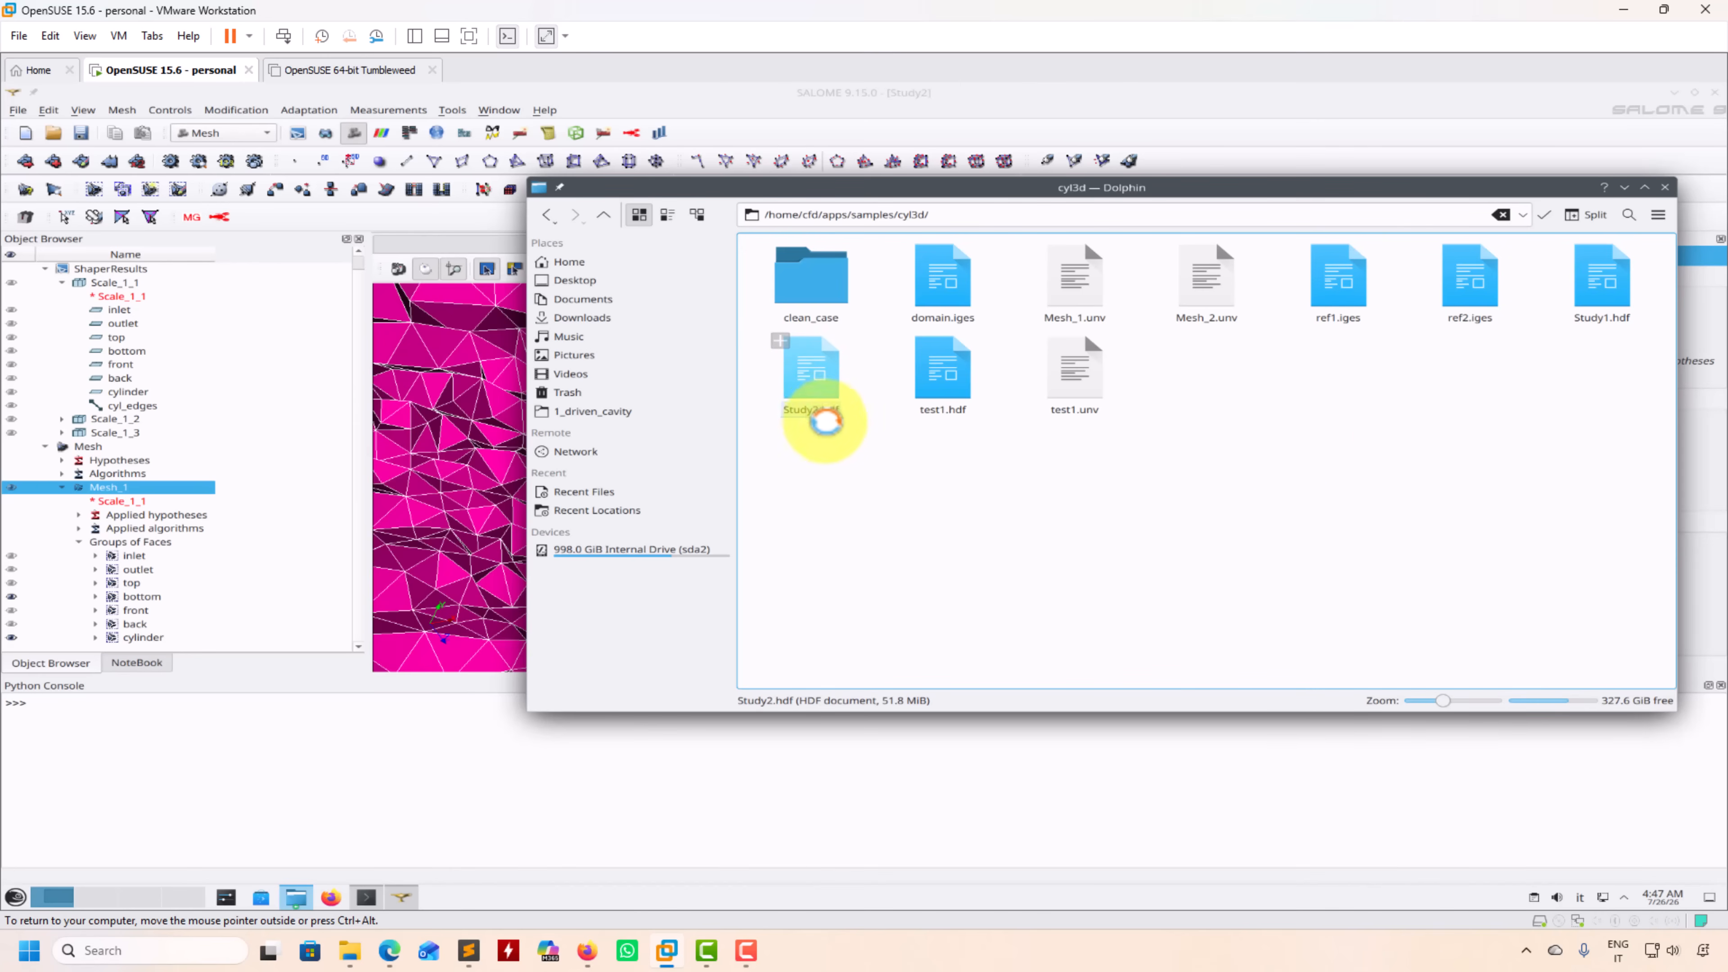
left_click(1623, 188)
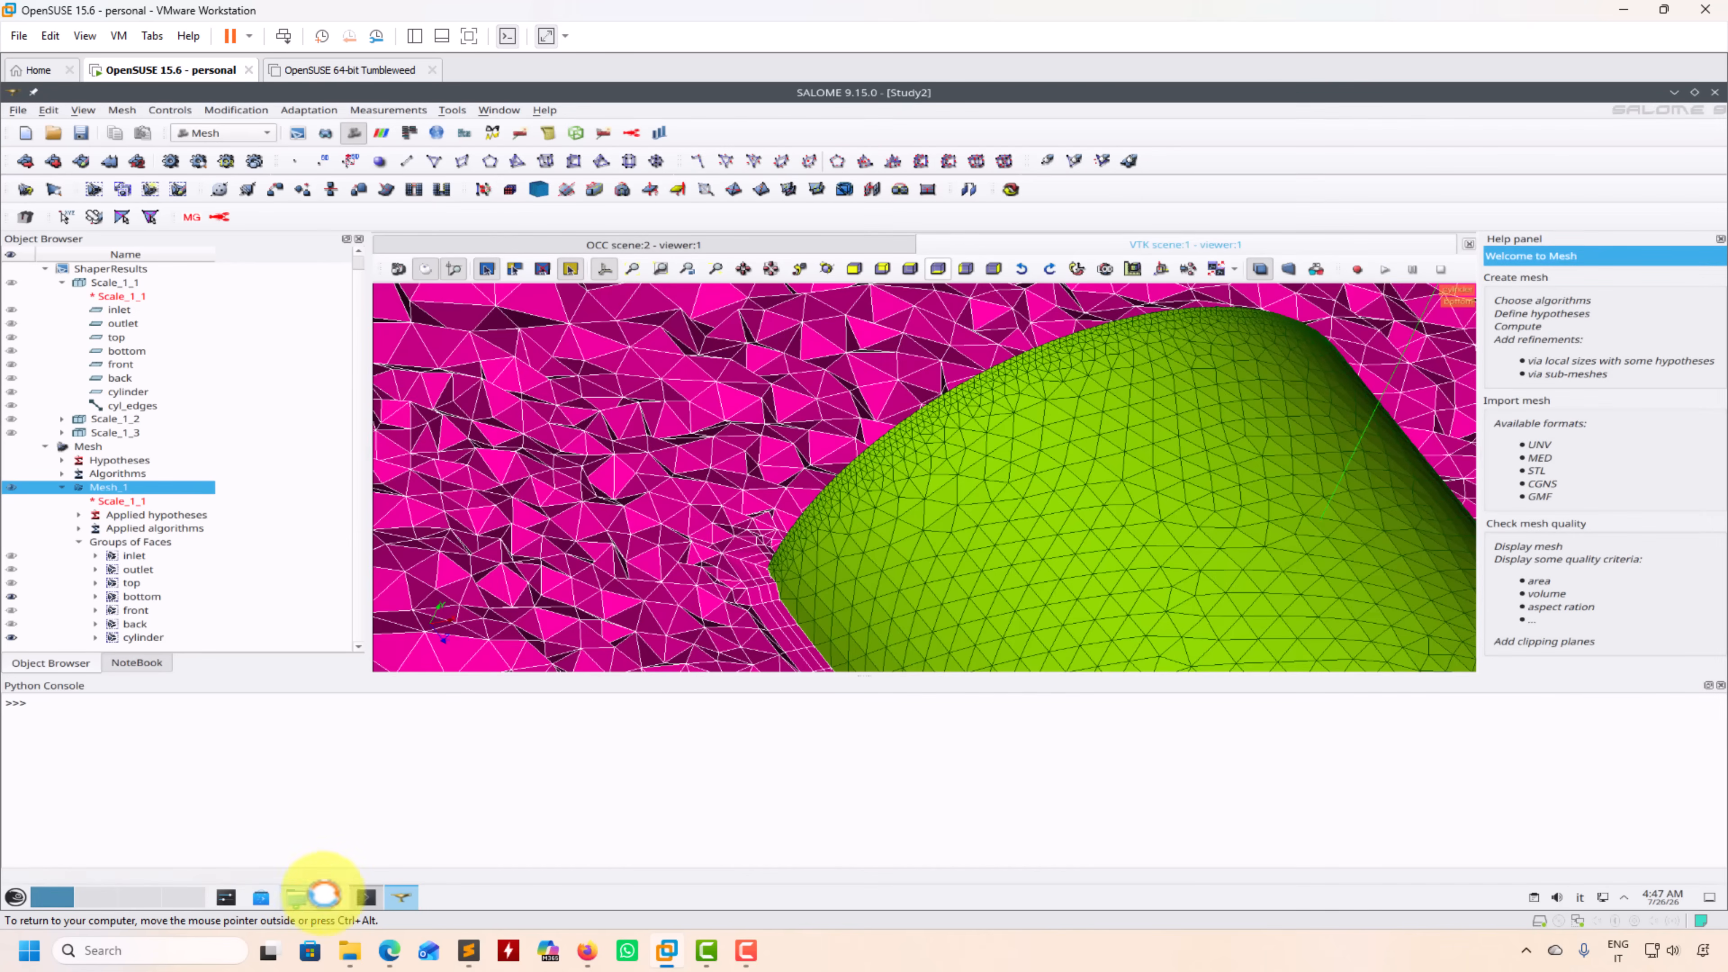
Step: Switch to Konsole and list the contents of the clean_case directory and its 0 folder
left_click(366, 897)
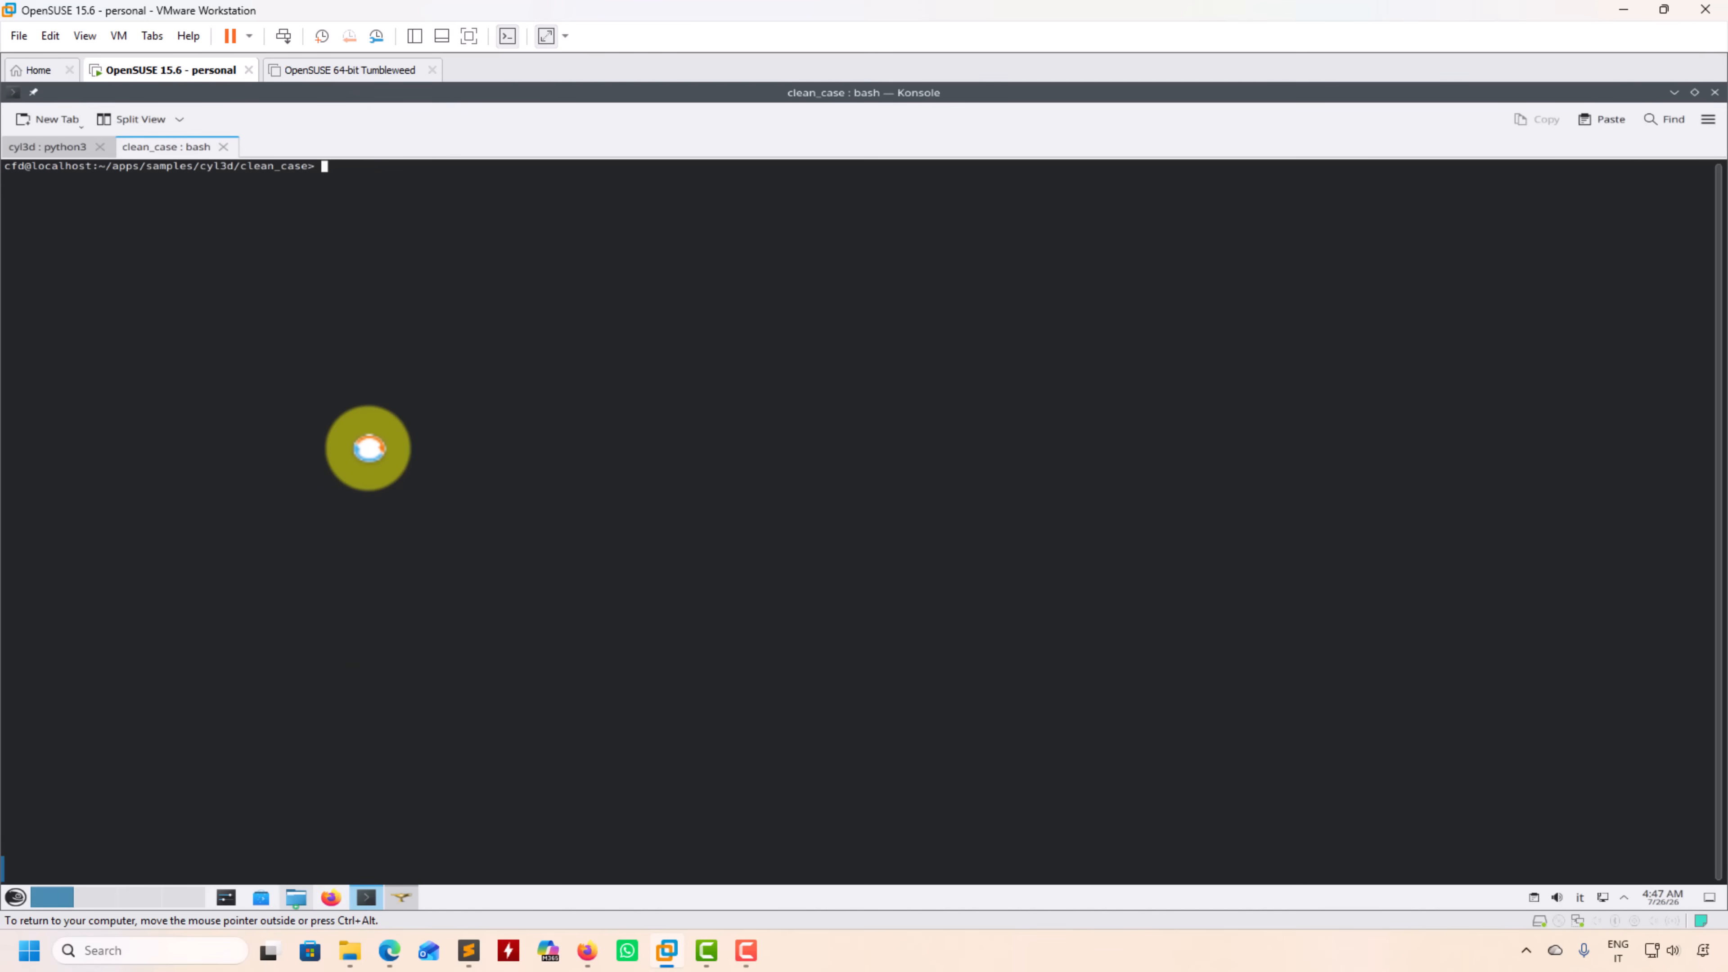
type("ls")
key("Return")
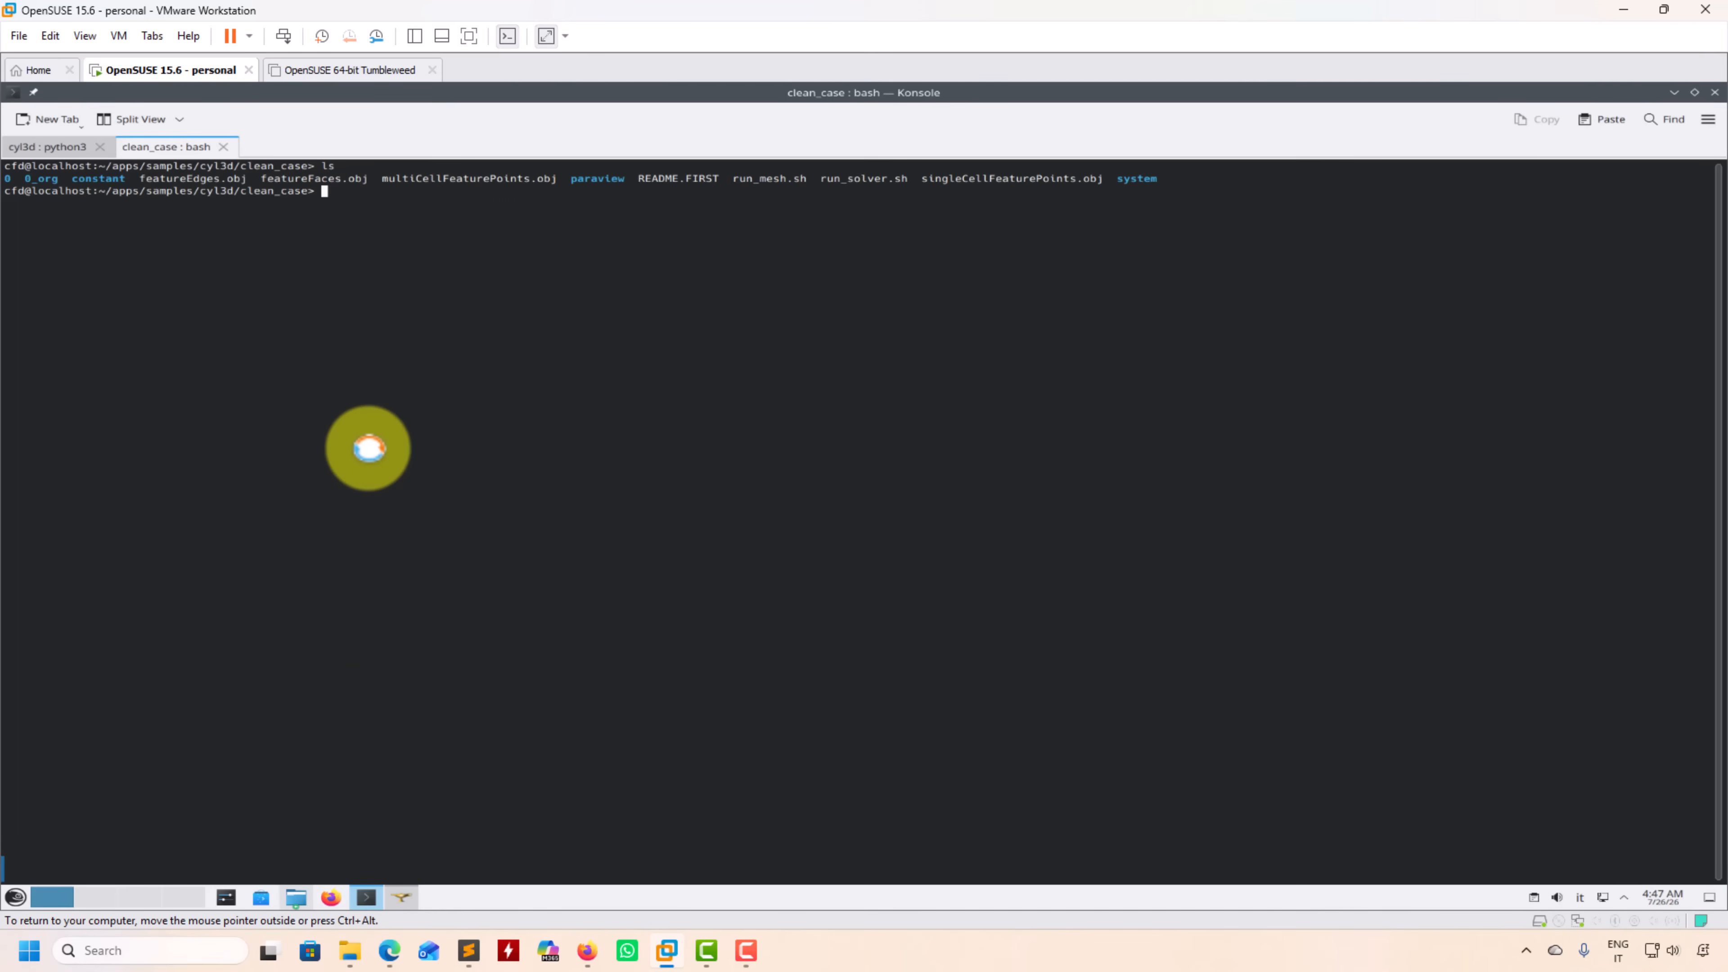
type("ls 0")
key("Return")
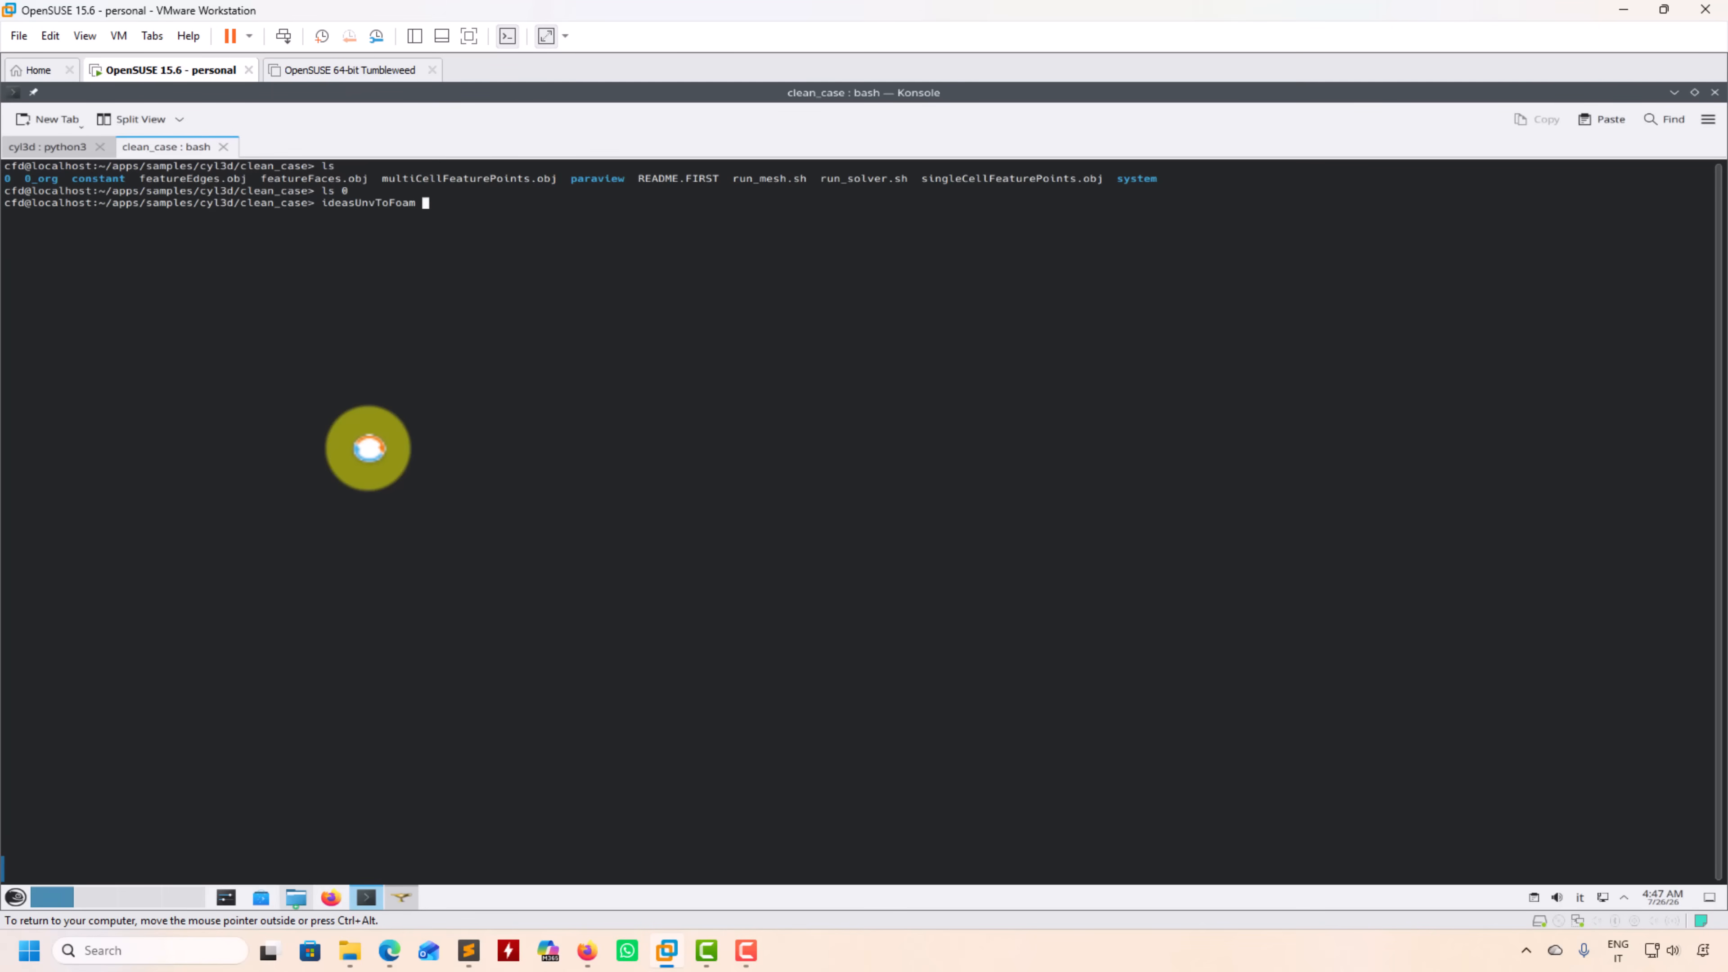
Step: Convert ../Mesh_1.unv to an OpenFOAM mesh with ideasUnvToFoam in the clean_case directory
type("ideasUnvToFoam ../")
key("Tab")
key("Tab")
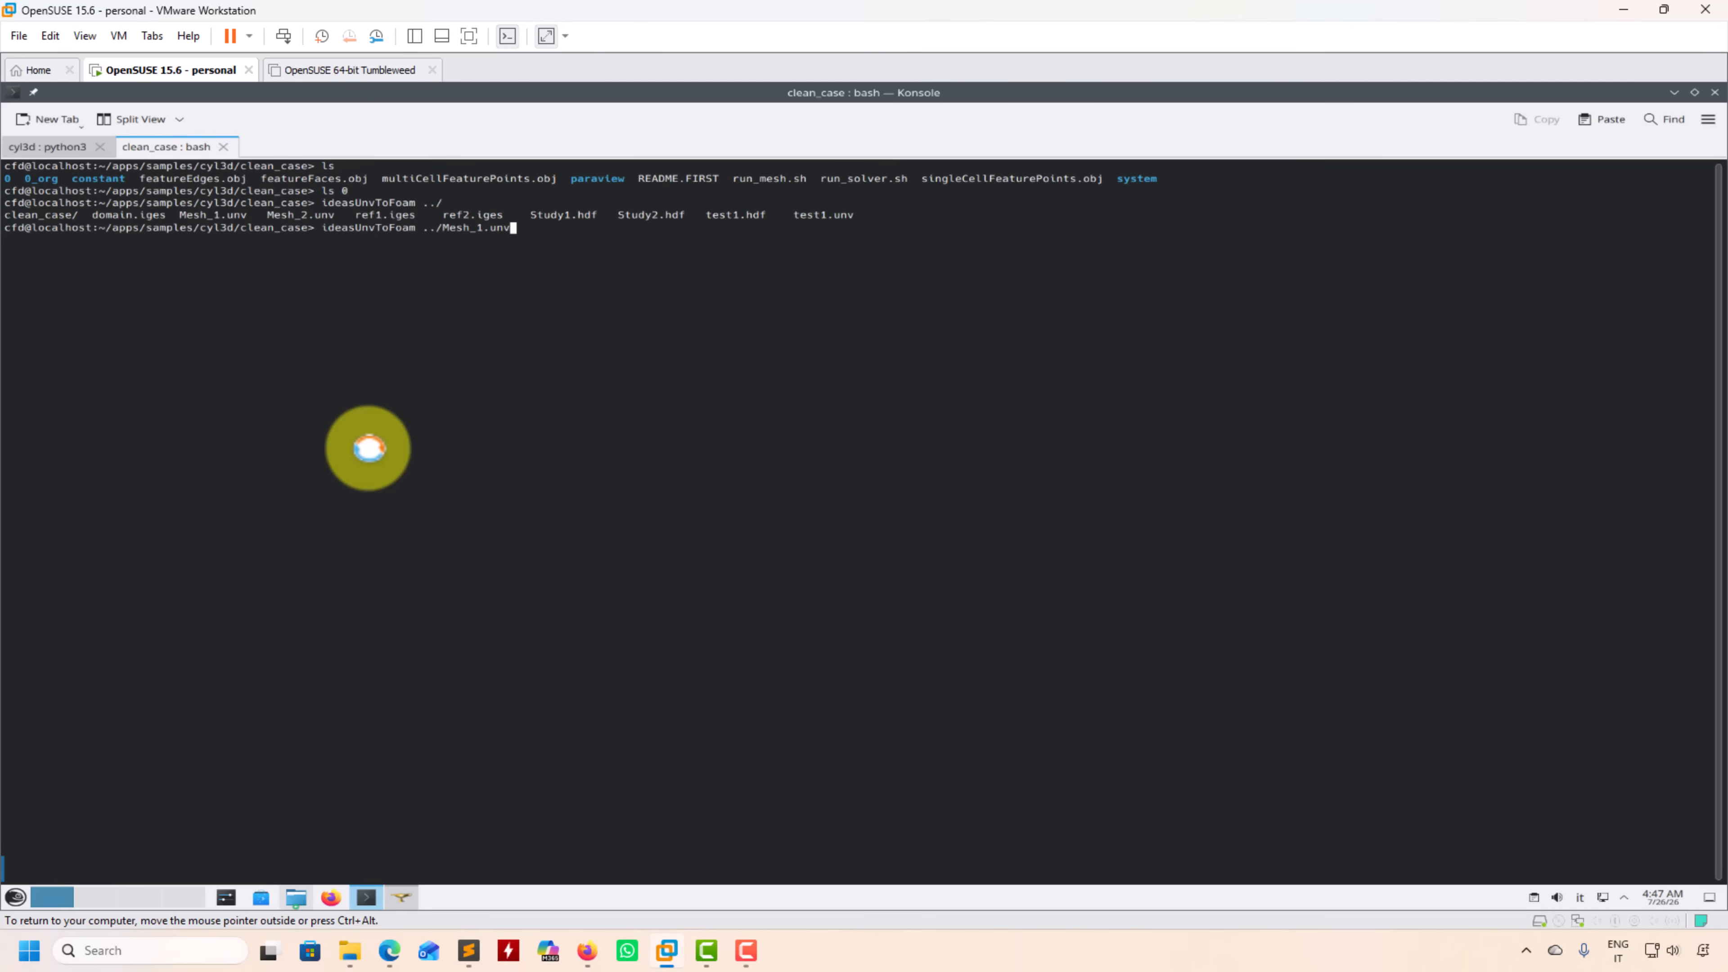
type("Mesh_1.unv")
key("Return")
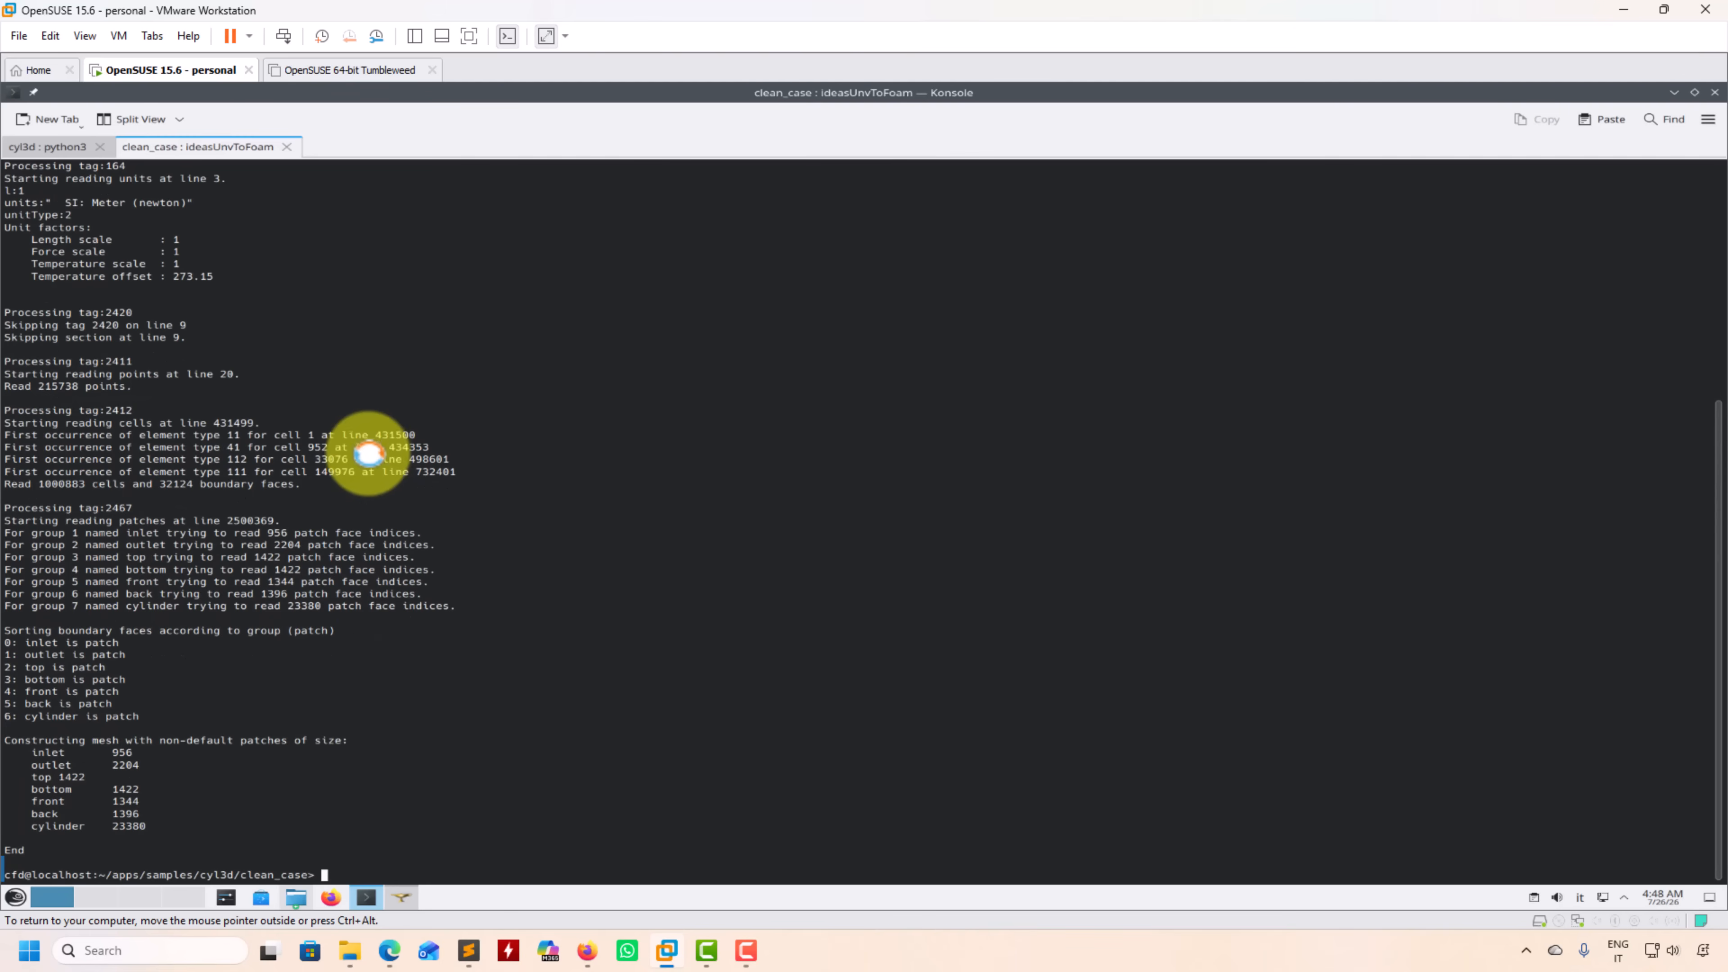
Step: Launch ParaView on the case with paraFoam, dismiss the welcome window and load the internal mesh
type("Foam")
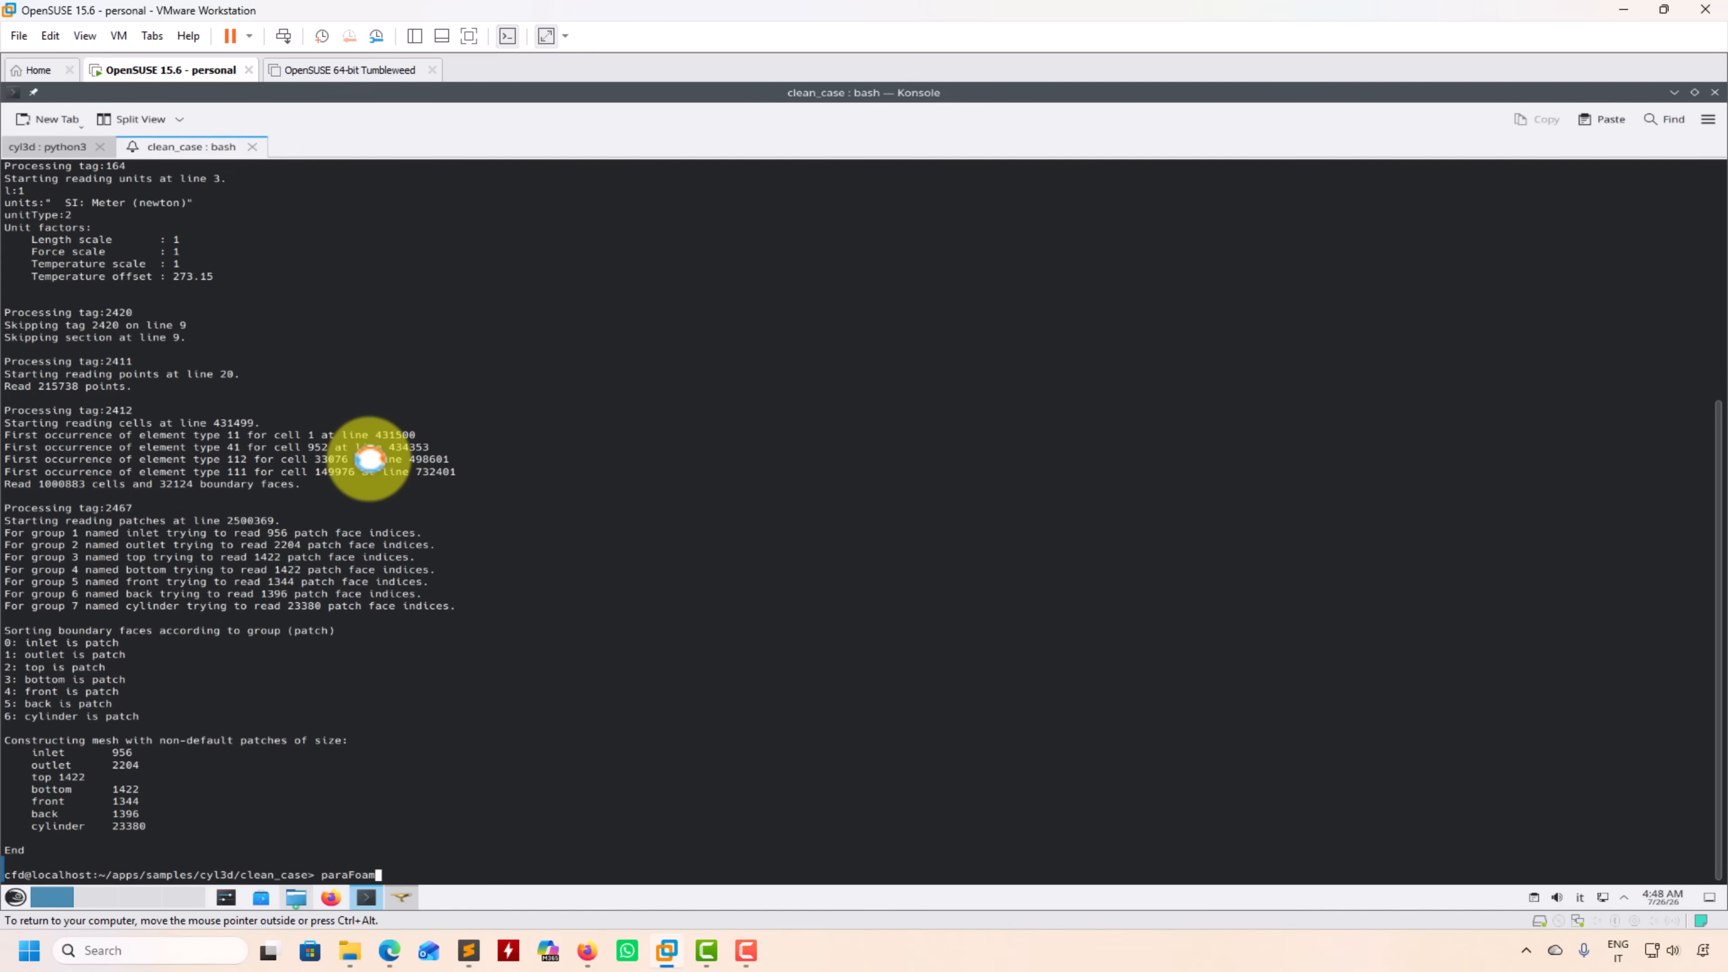
key("Return")
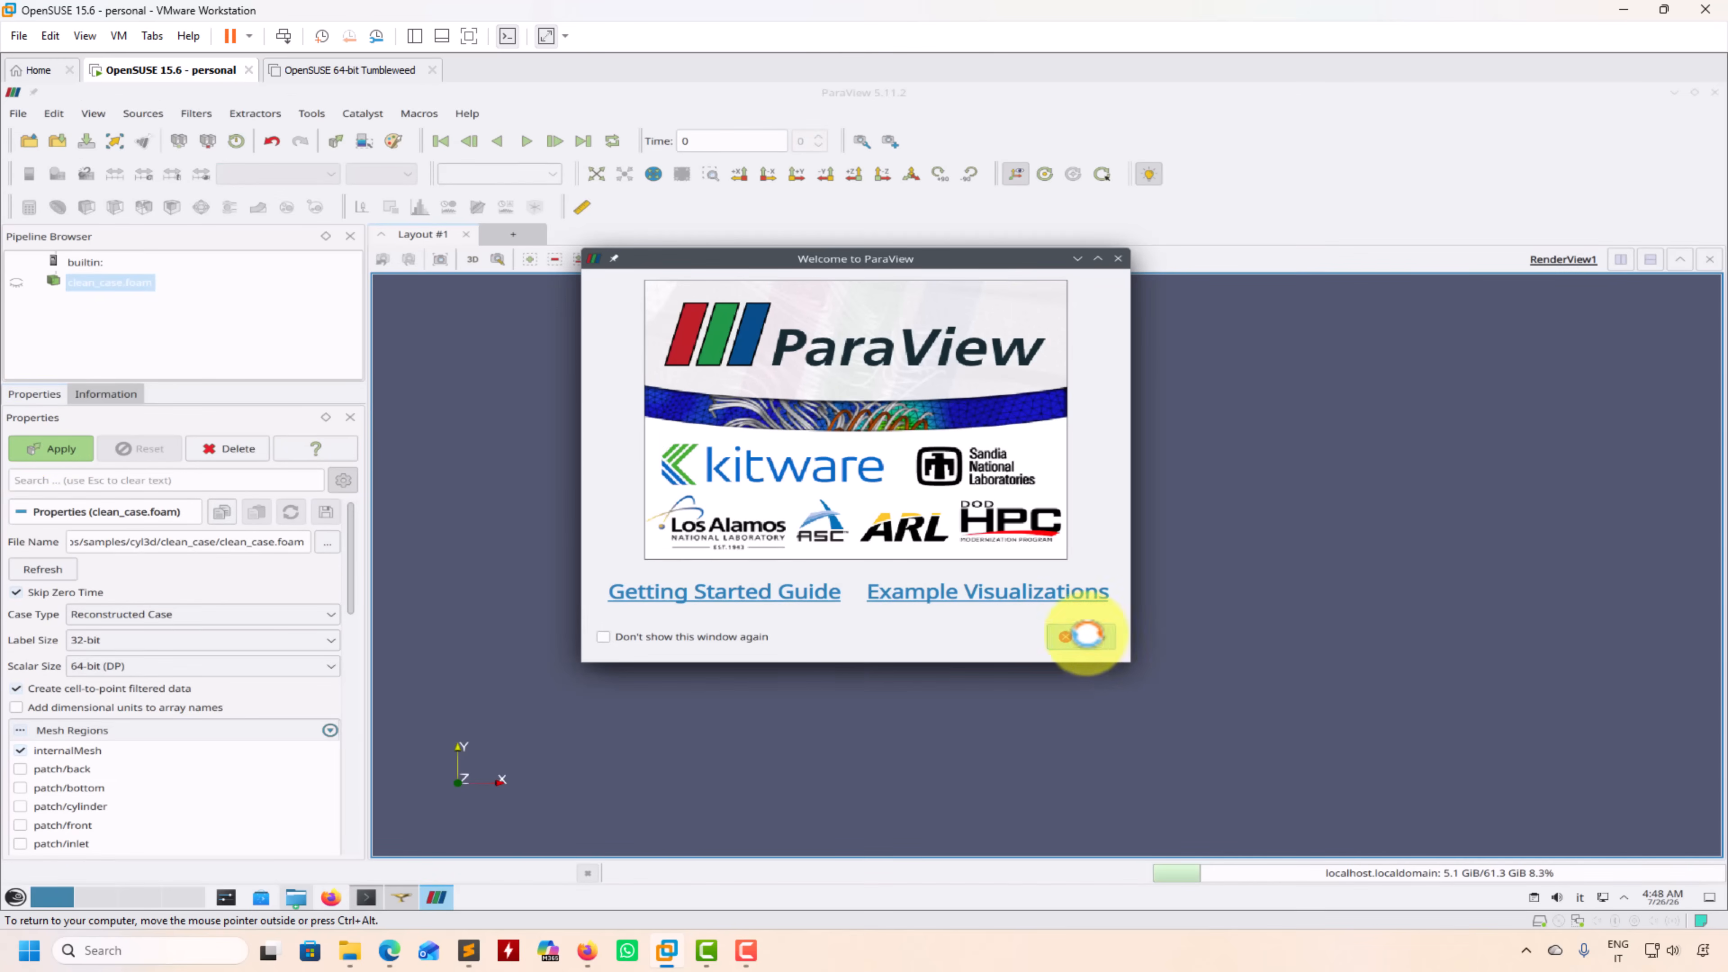
left_click(1091, 637)
left_click(57, 442)
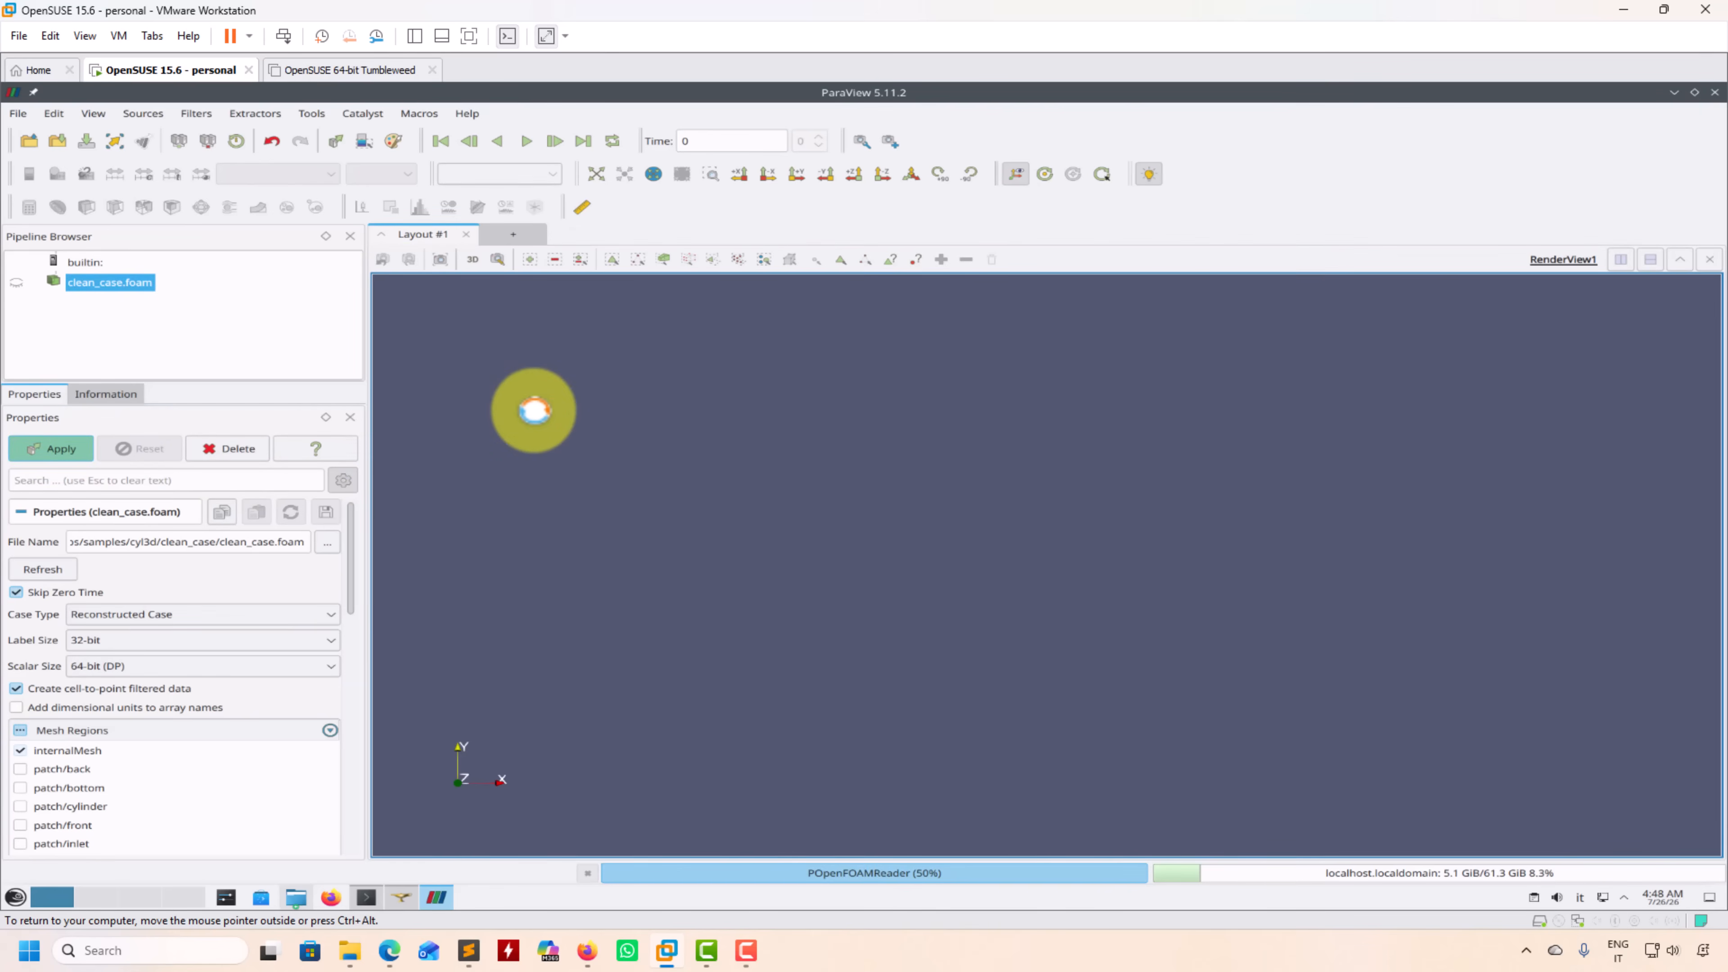
Step: Clip the mesh with a plane normal to Y and enable Crinkle clip so that whole cells are kept
left_click_drag(598, 420, 617, 464)
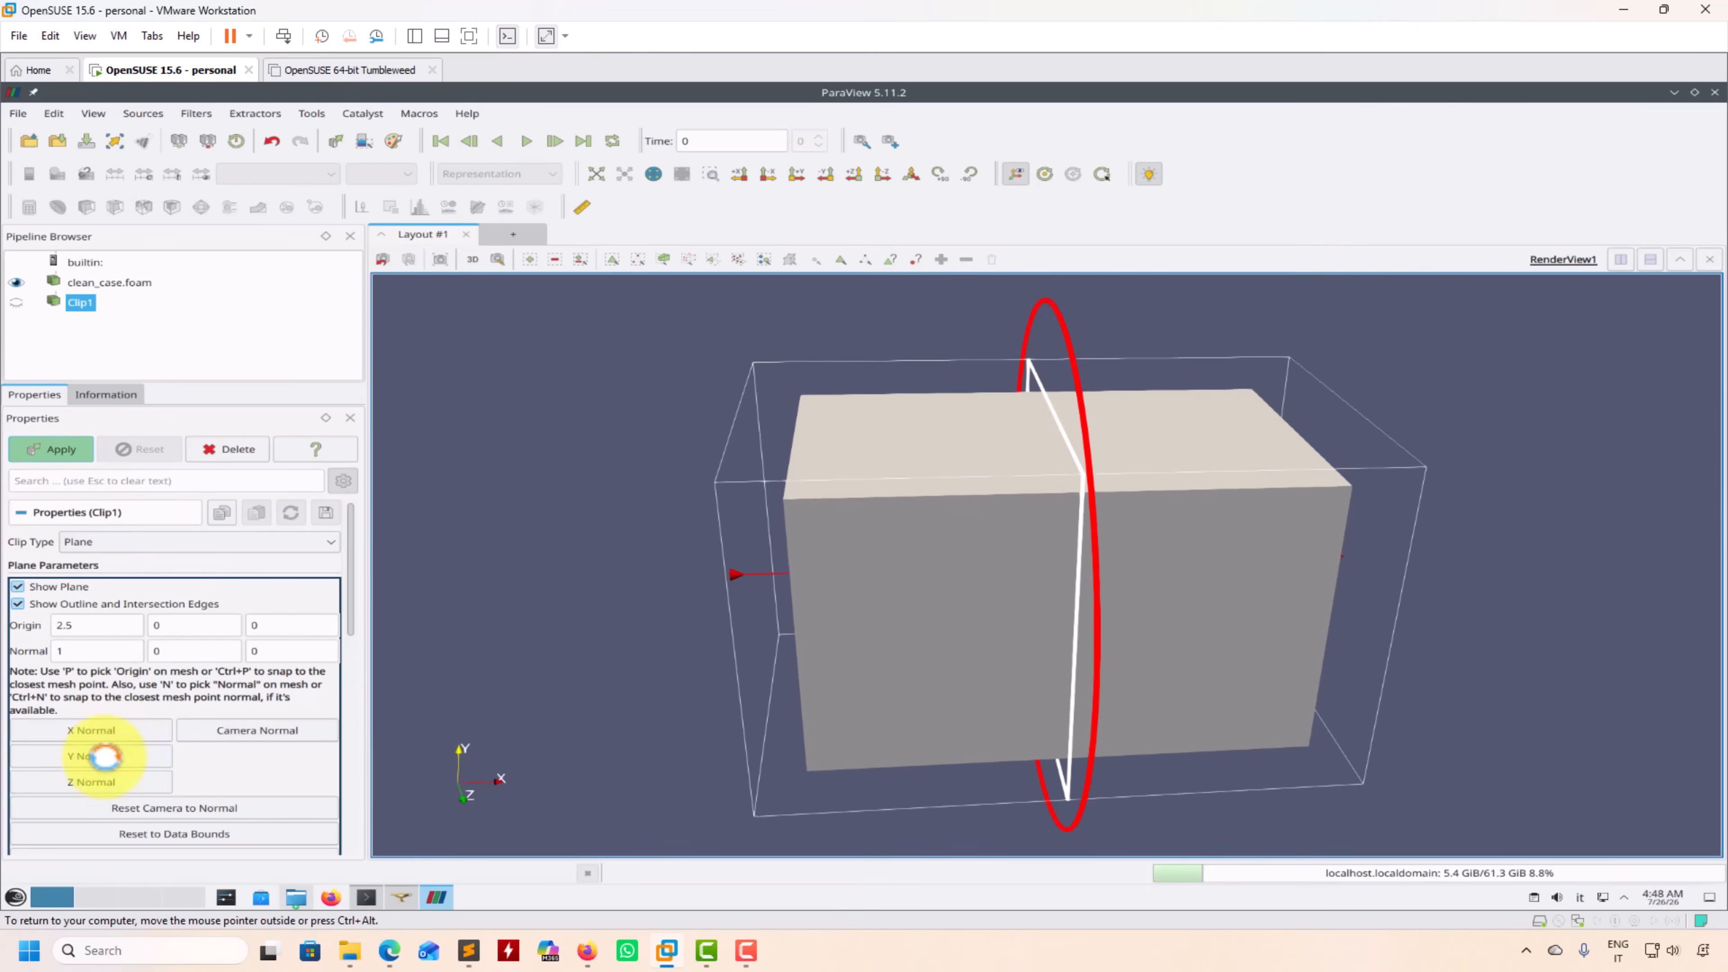
left_click(116, 756)
left_click(70, 450)
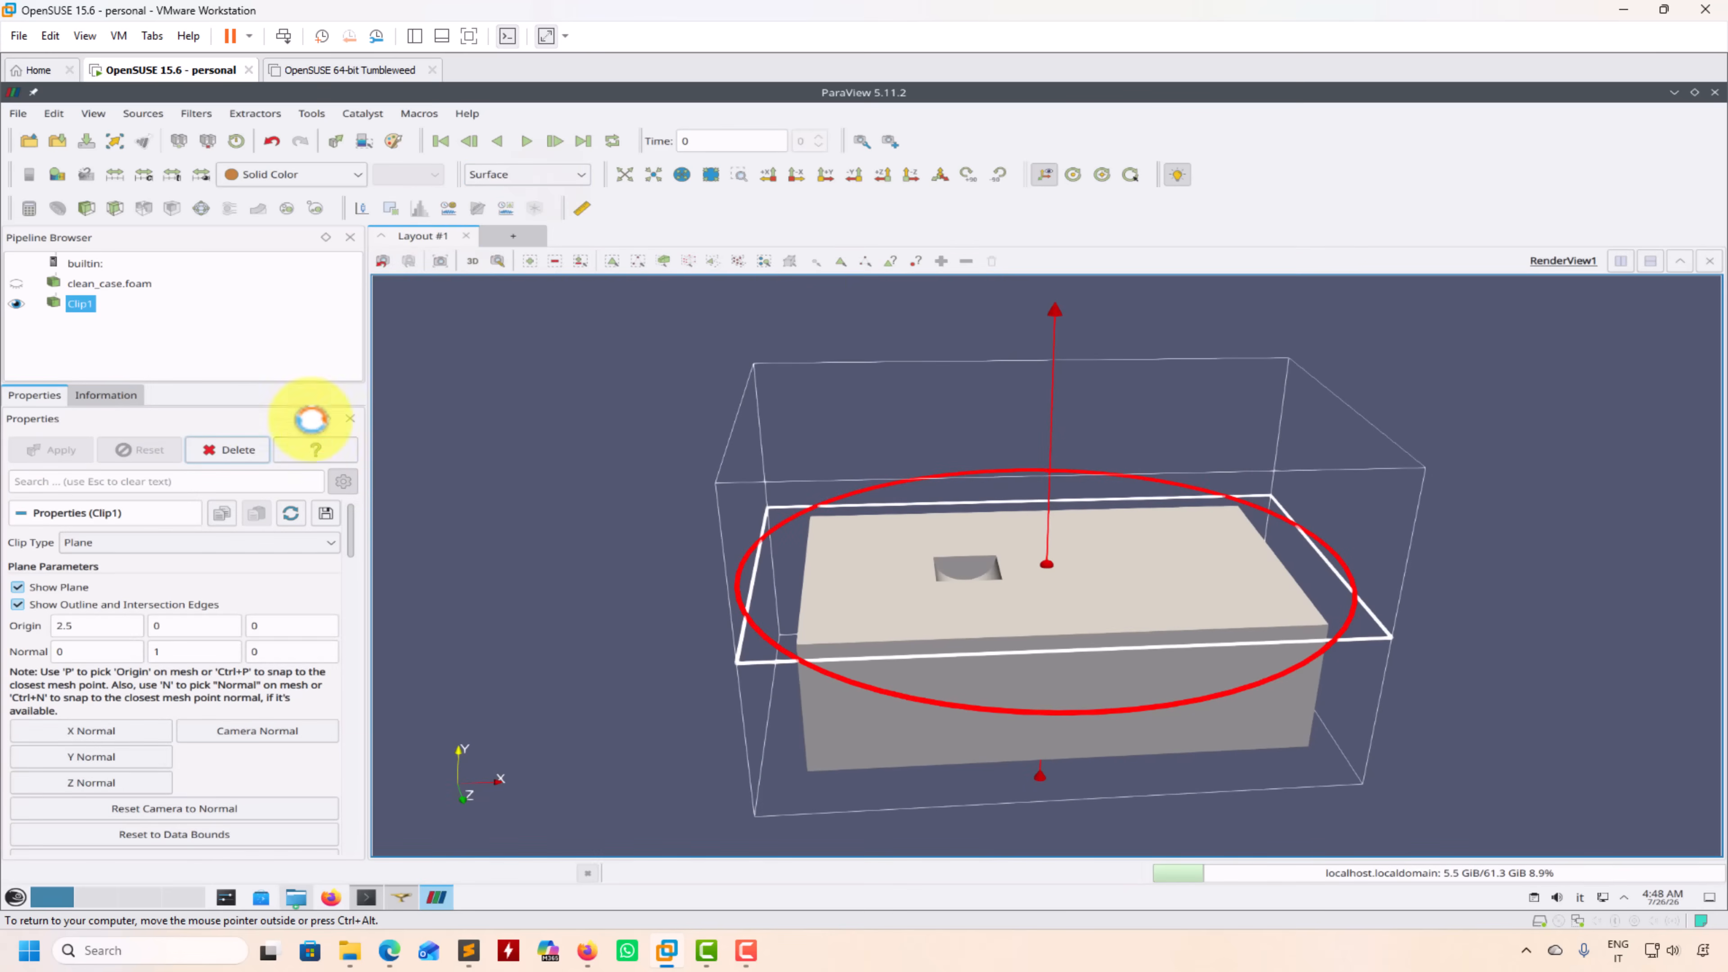
left_click_drag(347, 537, 348, 580)
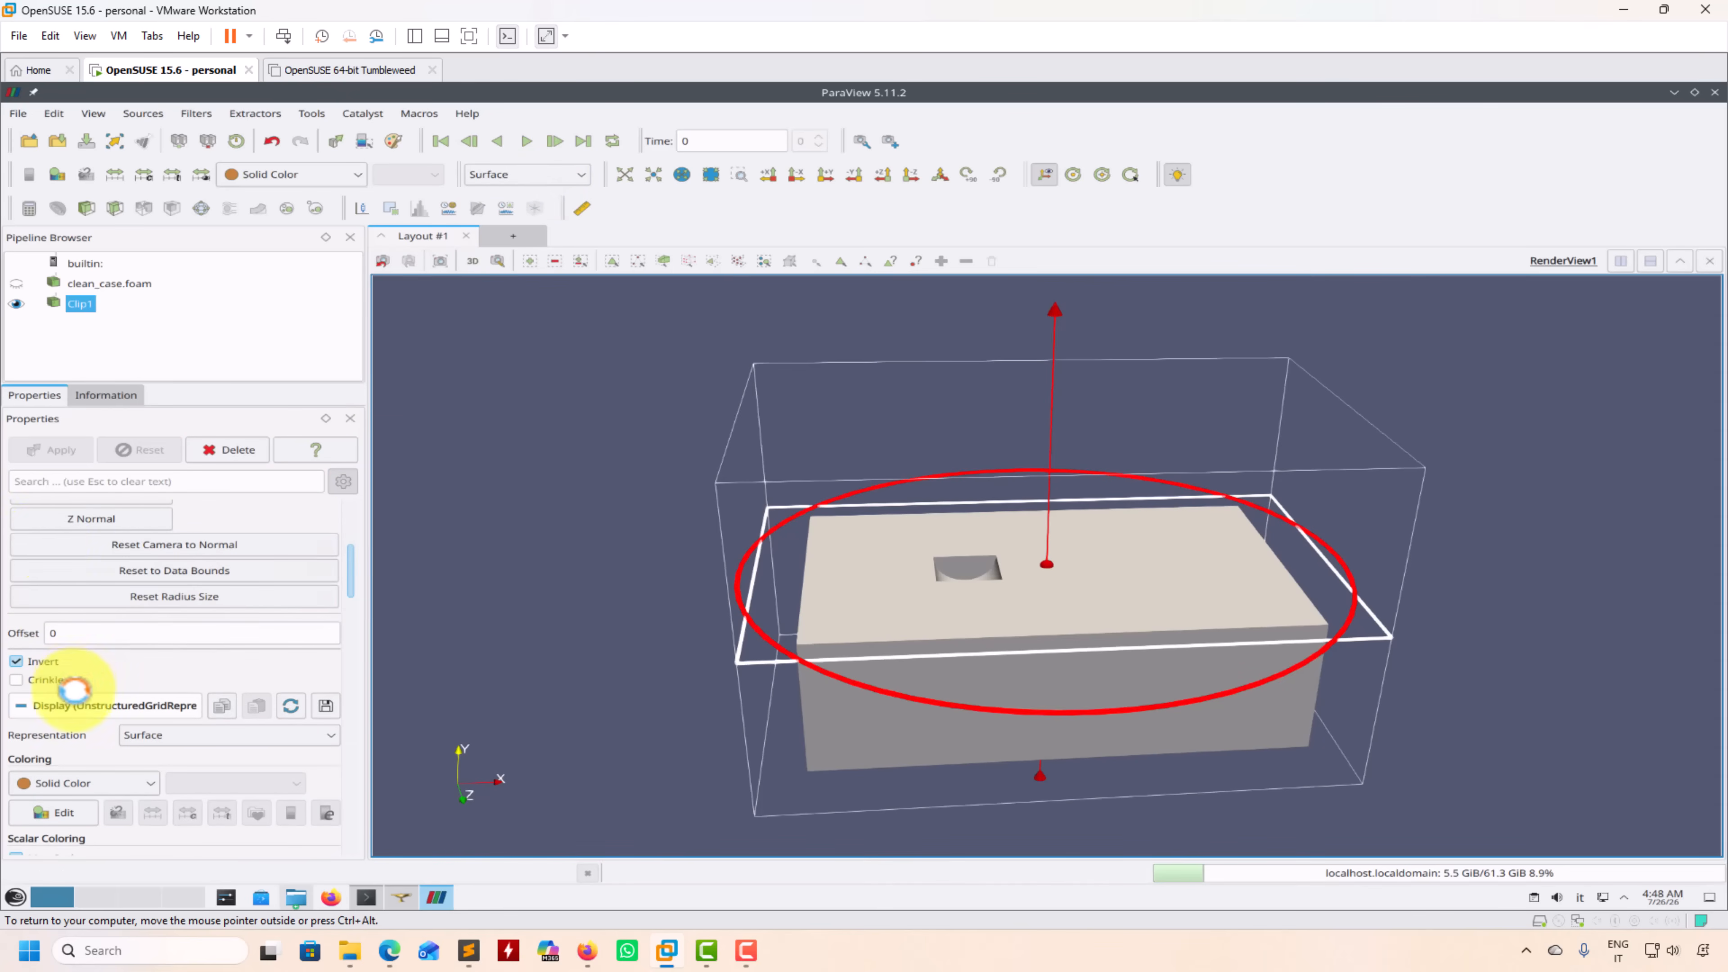
left_click(20, 679)
left_click(72, 451)
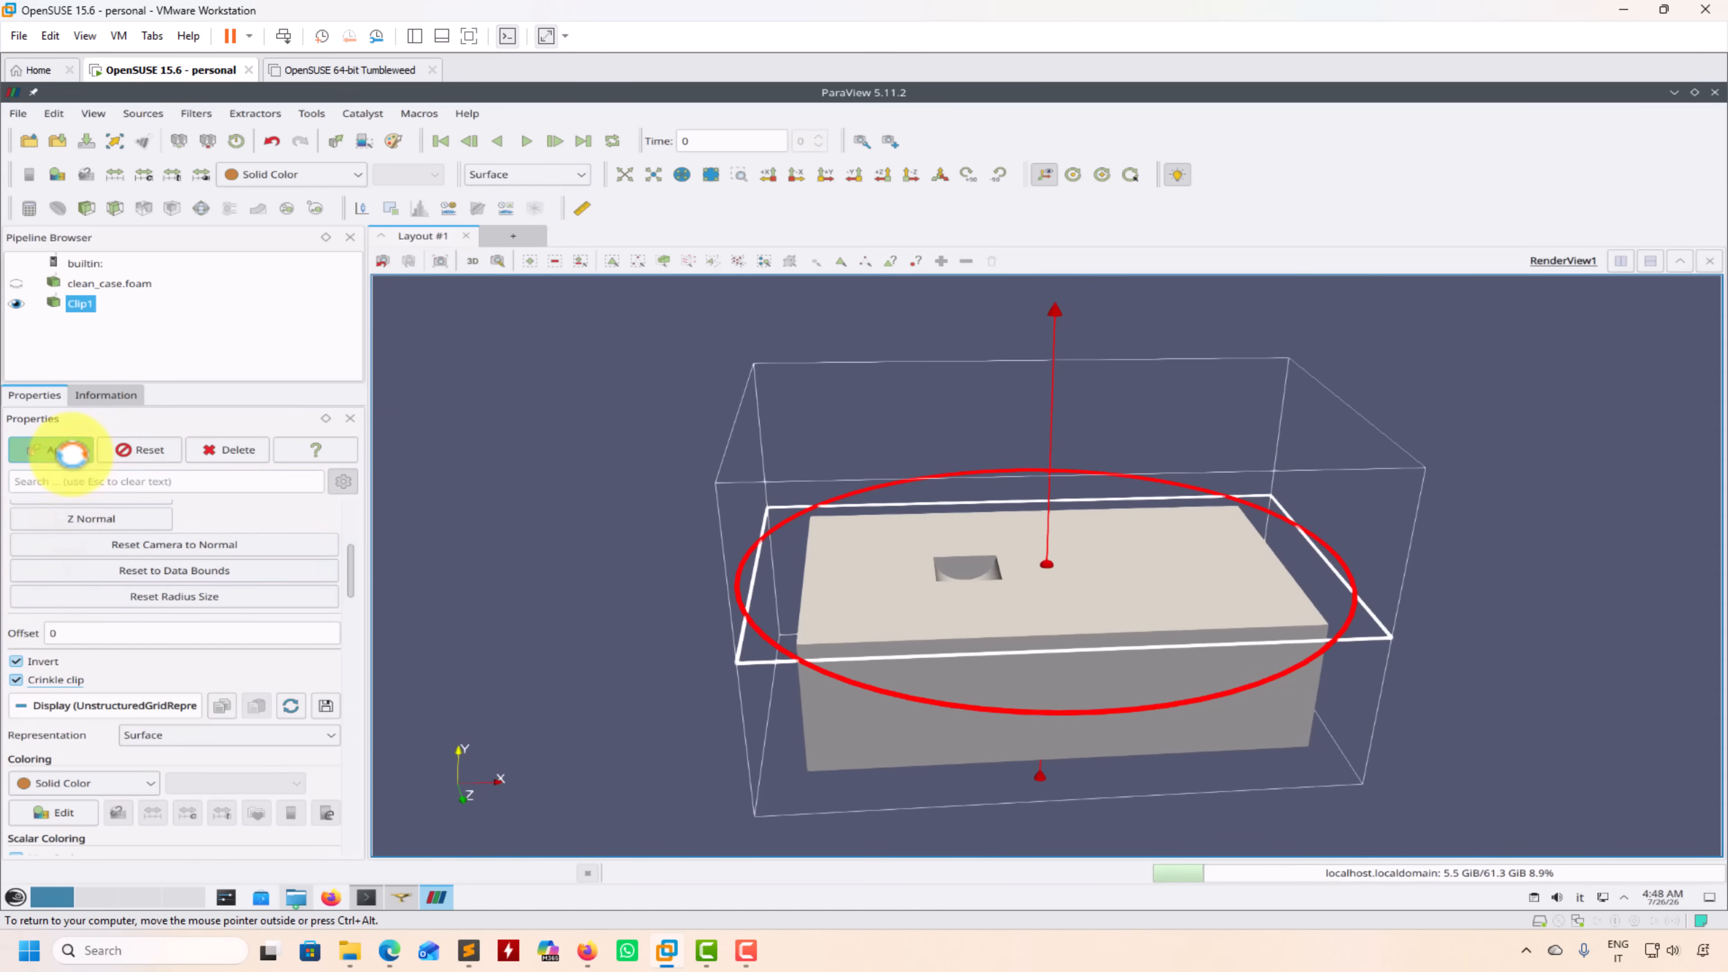
Step: Display the clip as Surface With Edges and hide its clipping plane
left_click(555, 177)
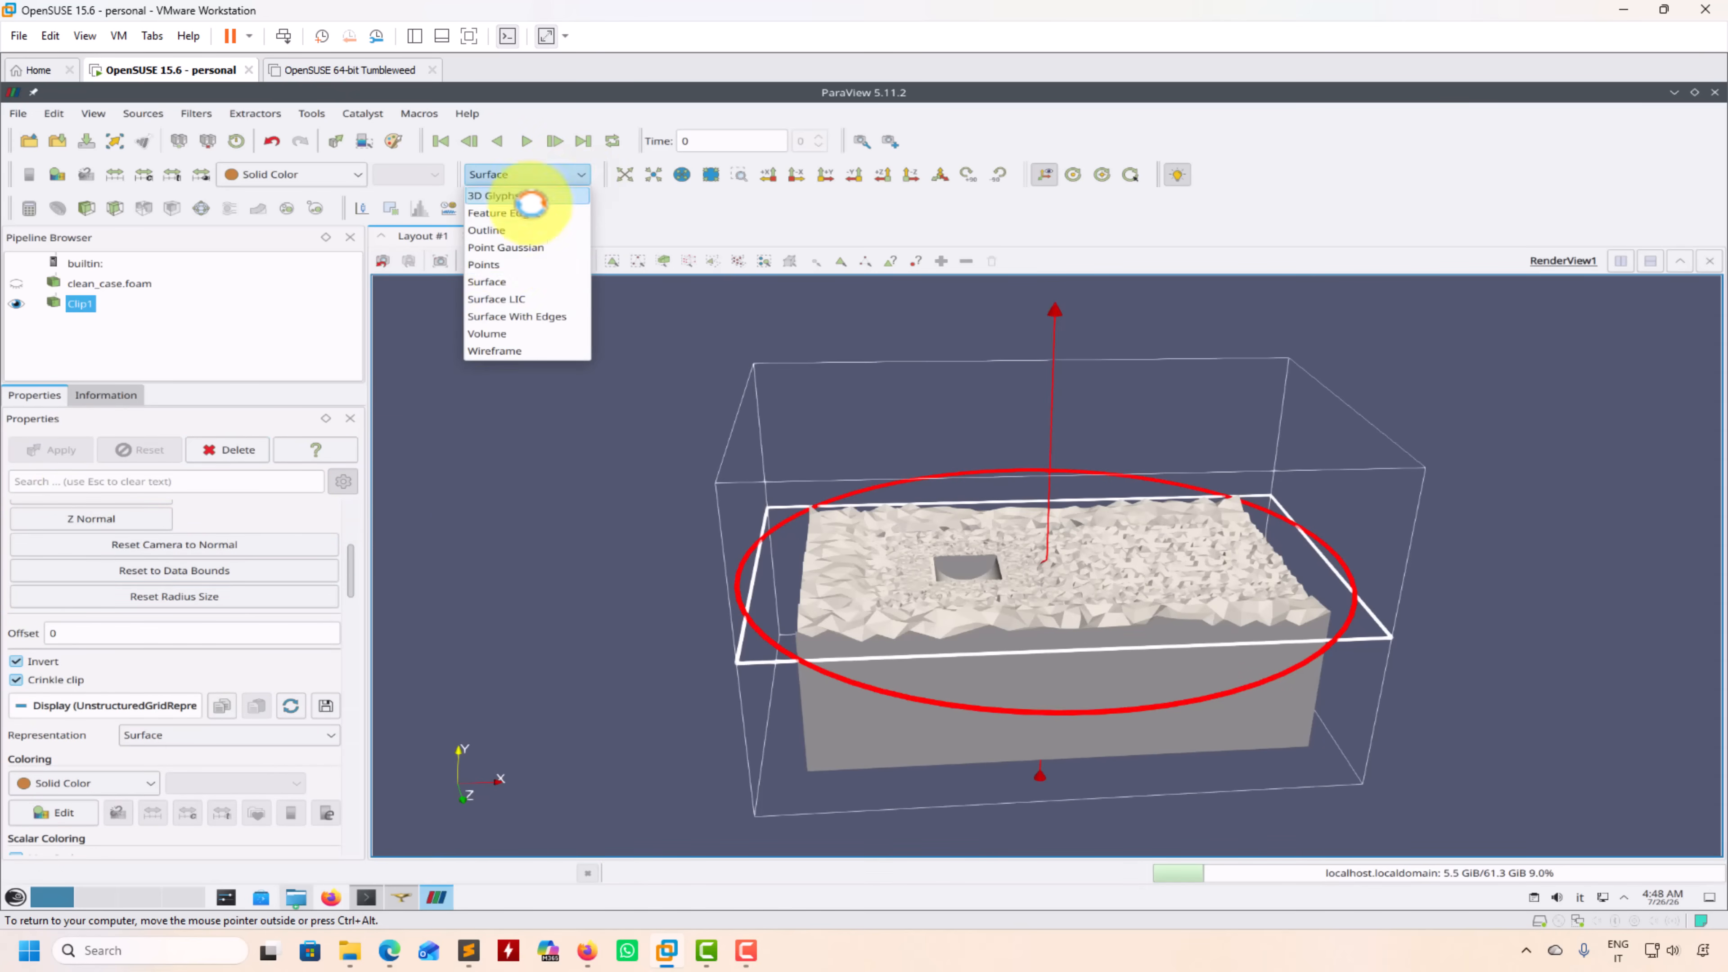
left_click(495, 316)
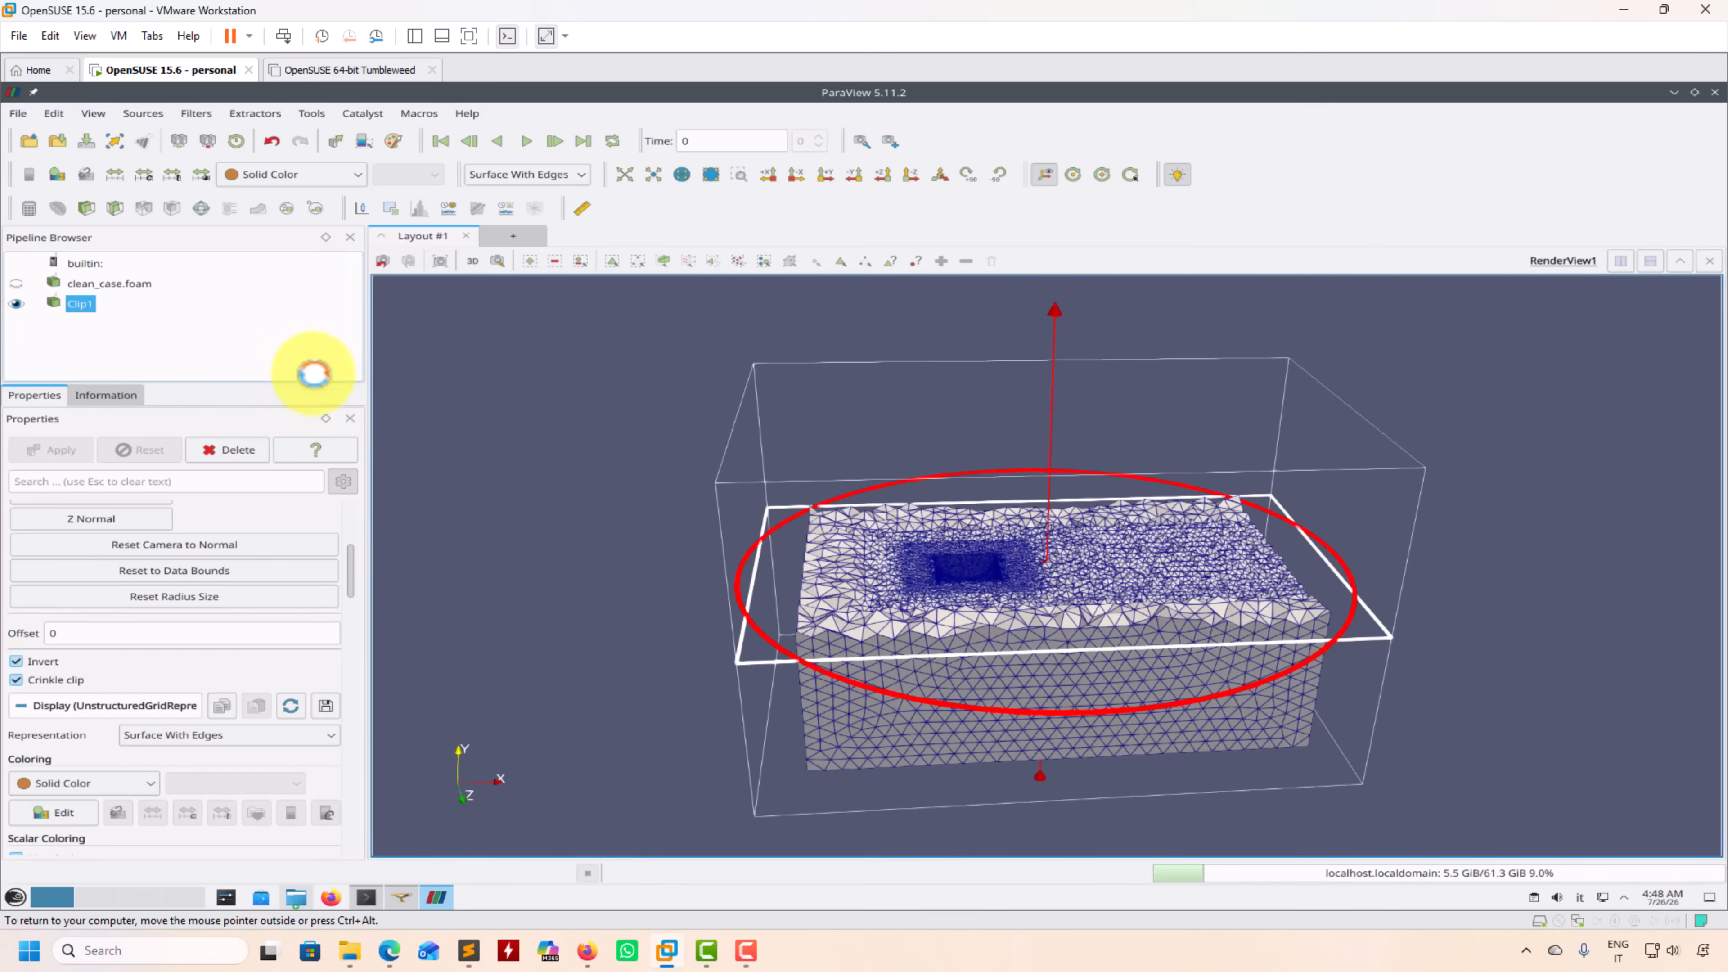
scroll(351, 554, "up", 5)
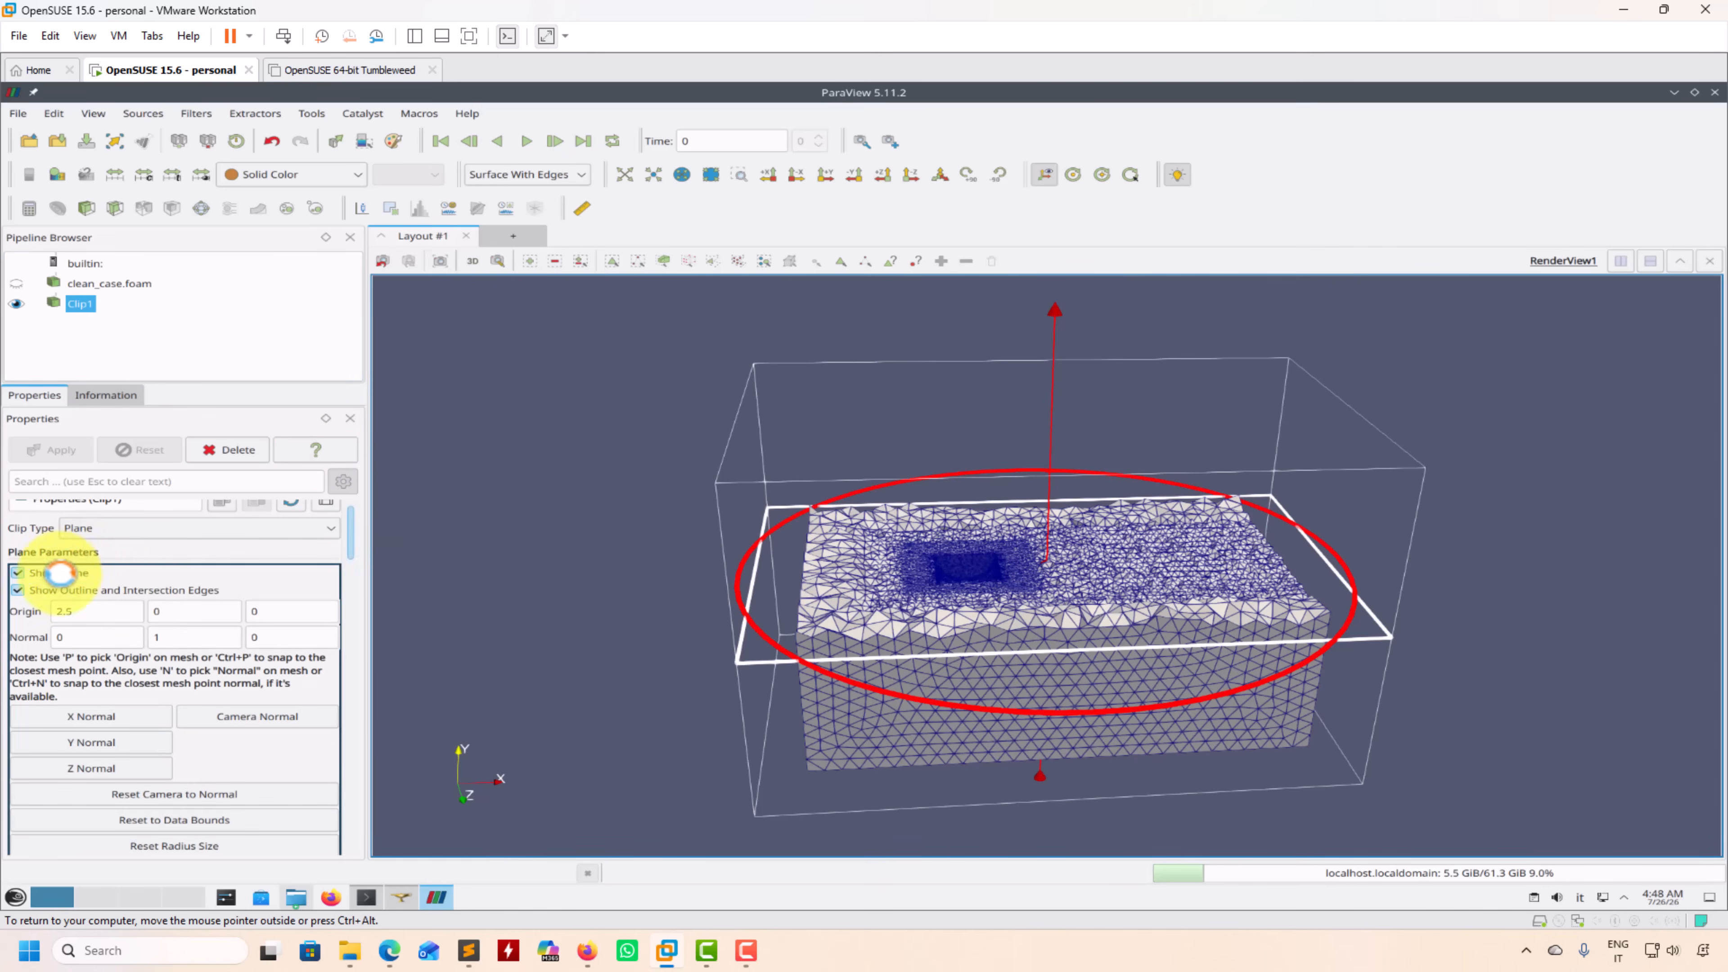
left_click(61, 573)
Step: Examine the wall layers and surrounding mesh refinement at the cylinder cutout, and close ParaView
left_click_drag(958, 558, 924, 664)
right_click_drag(975, 586, 925, 735)
right_click_drag(917, 630, 823, 705)
middle_click_drag(840, 681, 1330, 478)
right_click_drag(1046, 644, 872, 497)
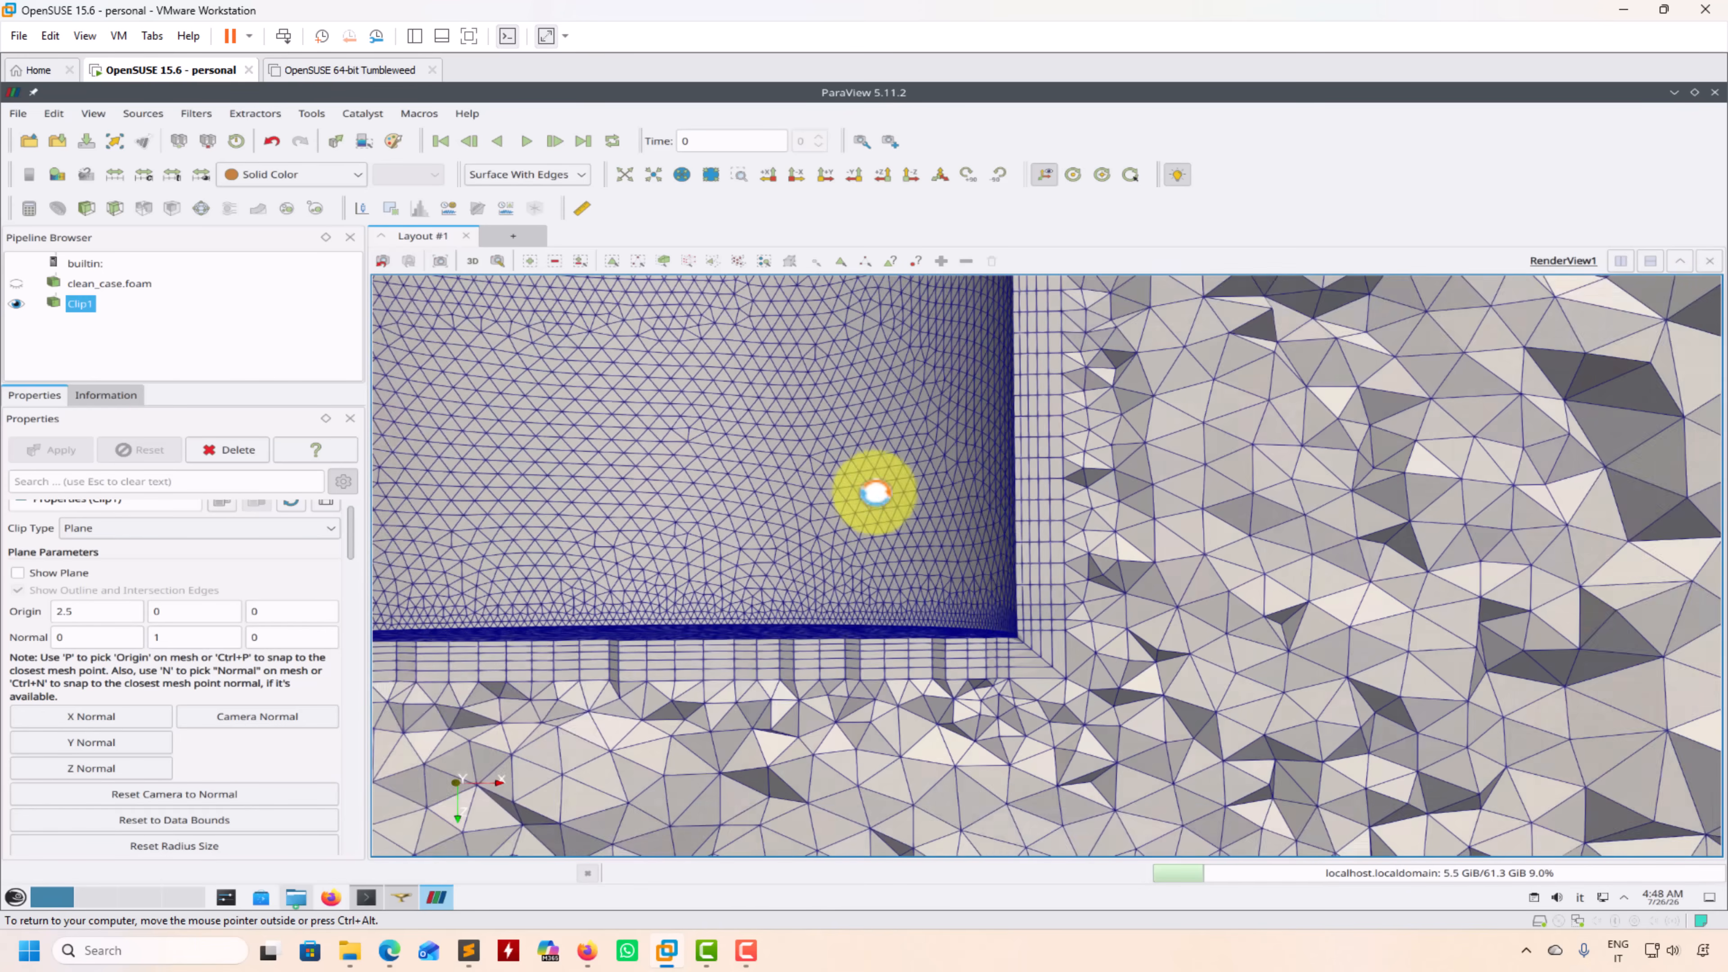
scroll(926, 514, "down", 5)
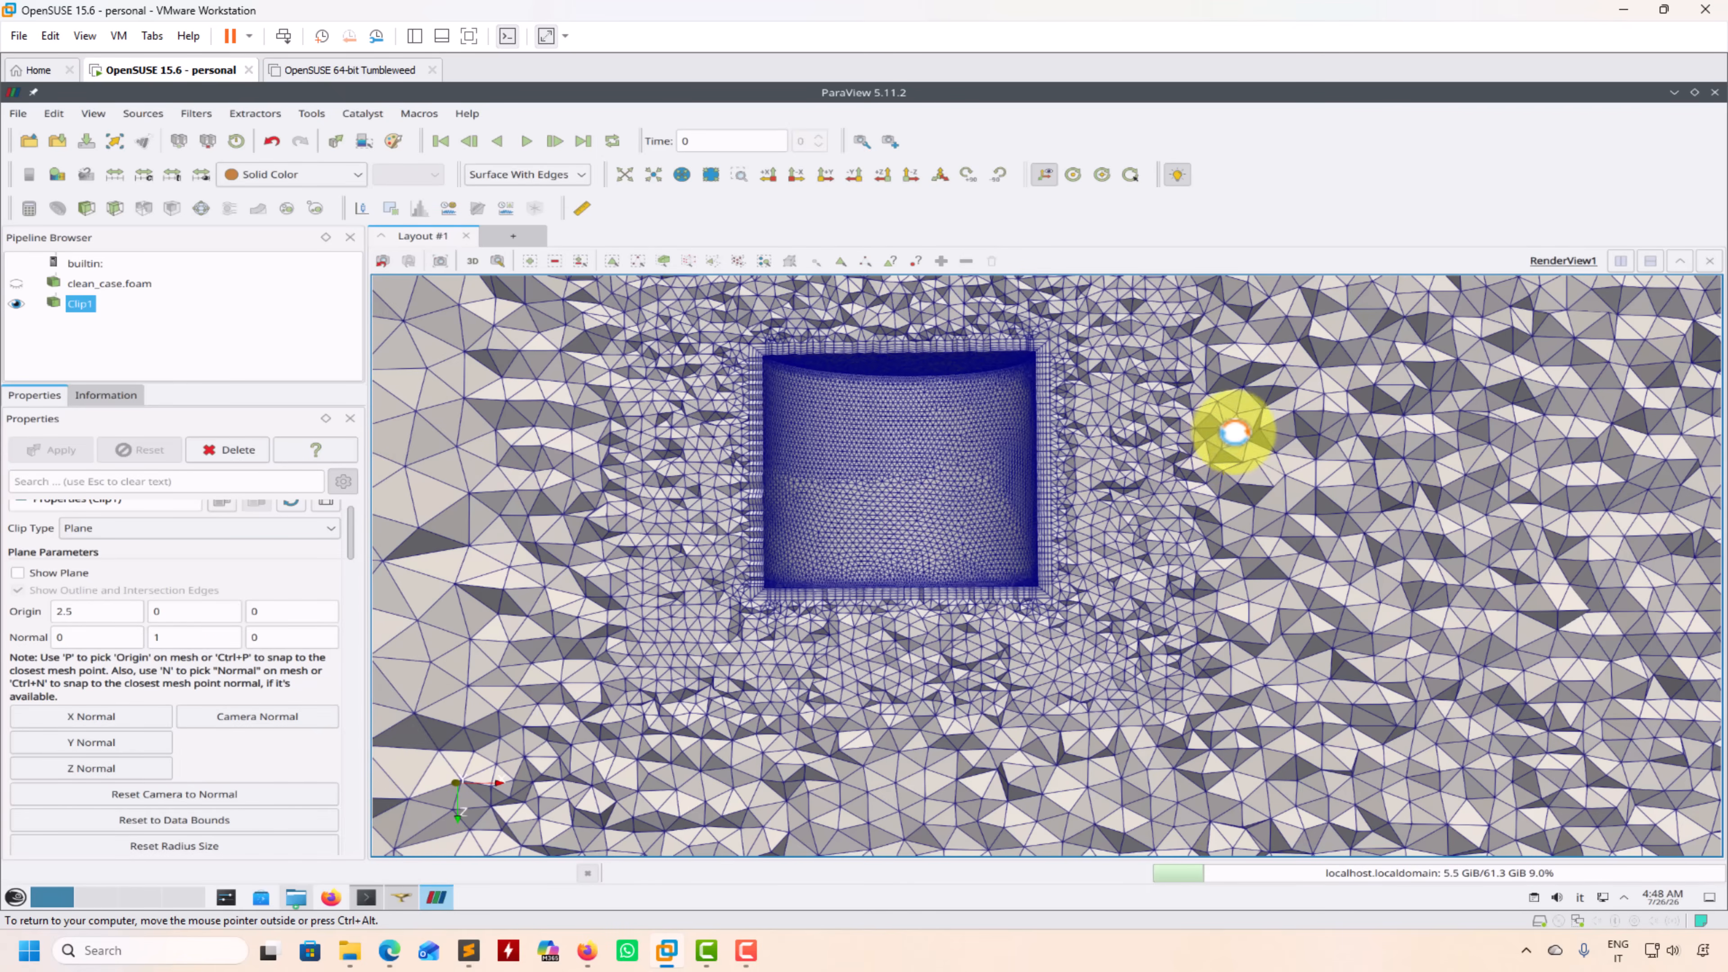
scroll(1160, 460, "down", 1)
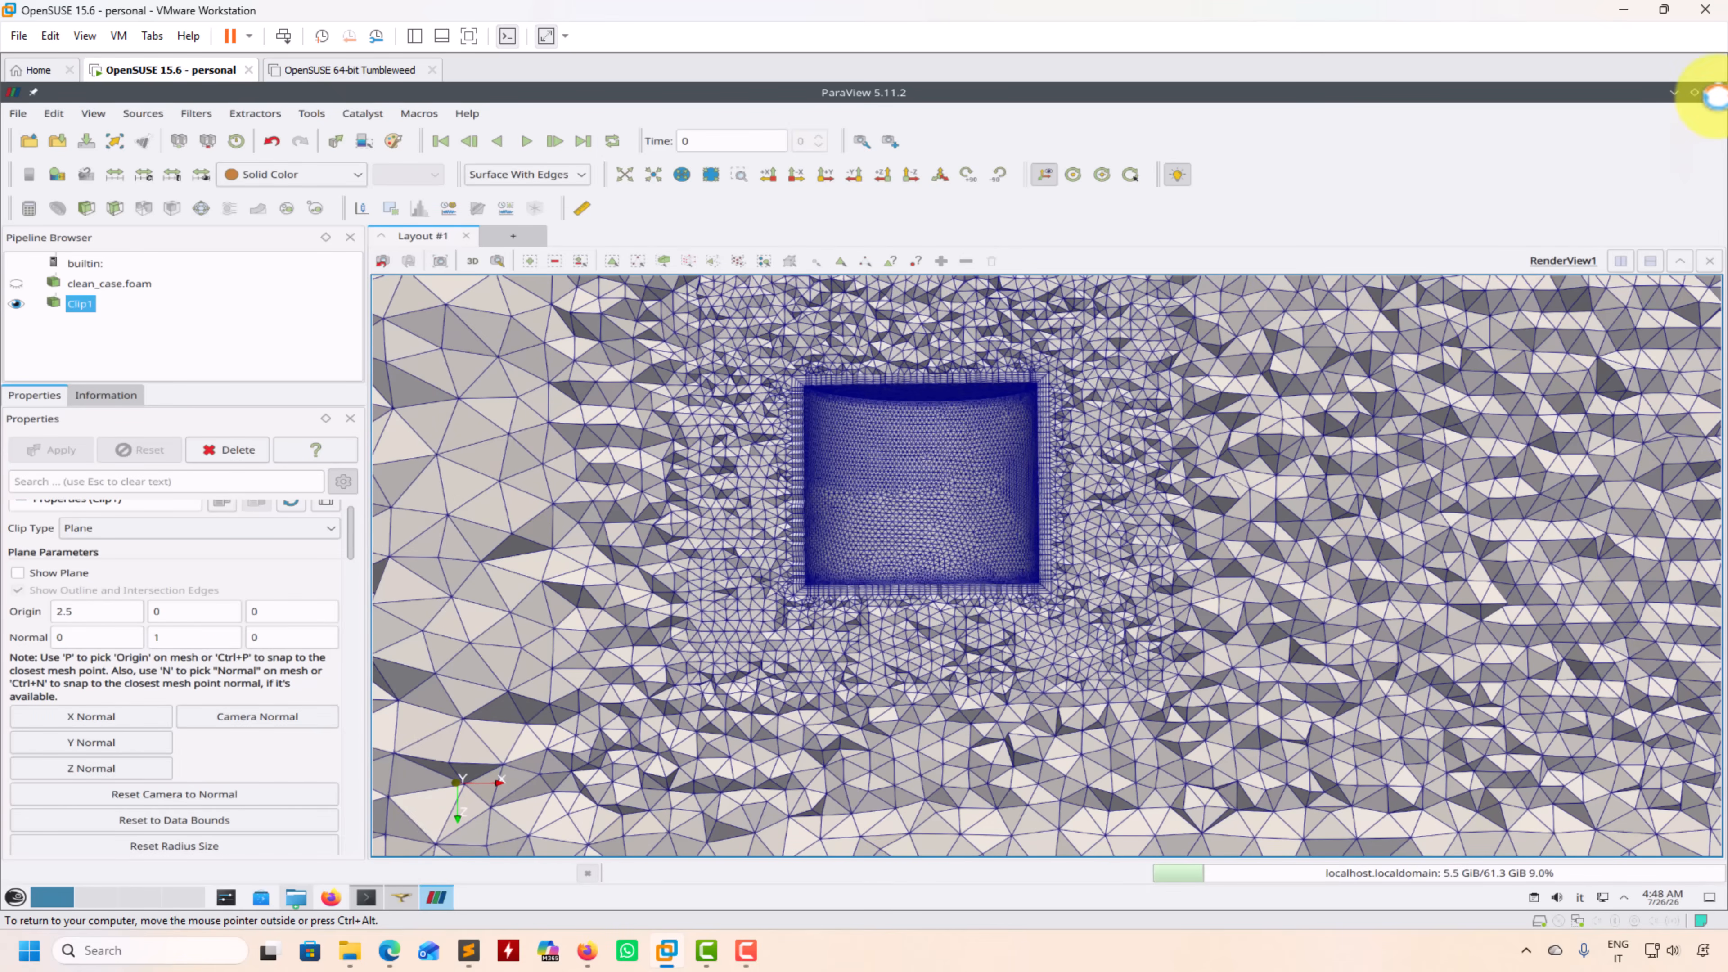
left_click(1715, 92)
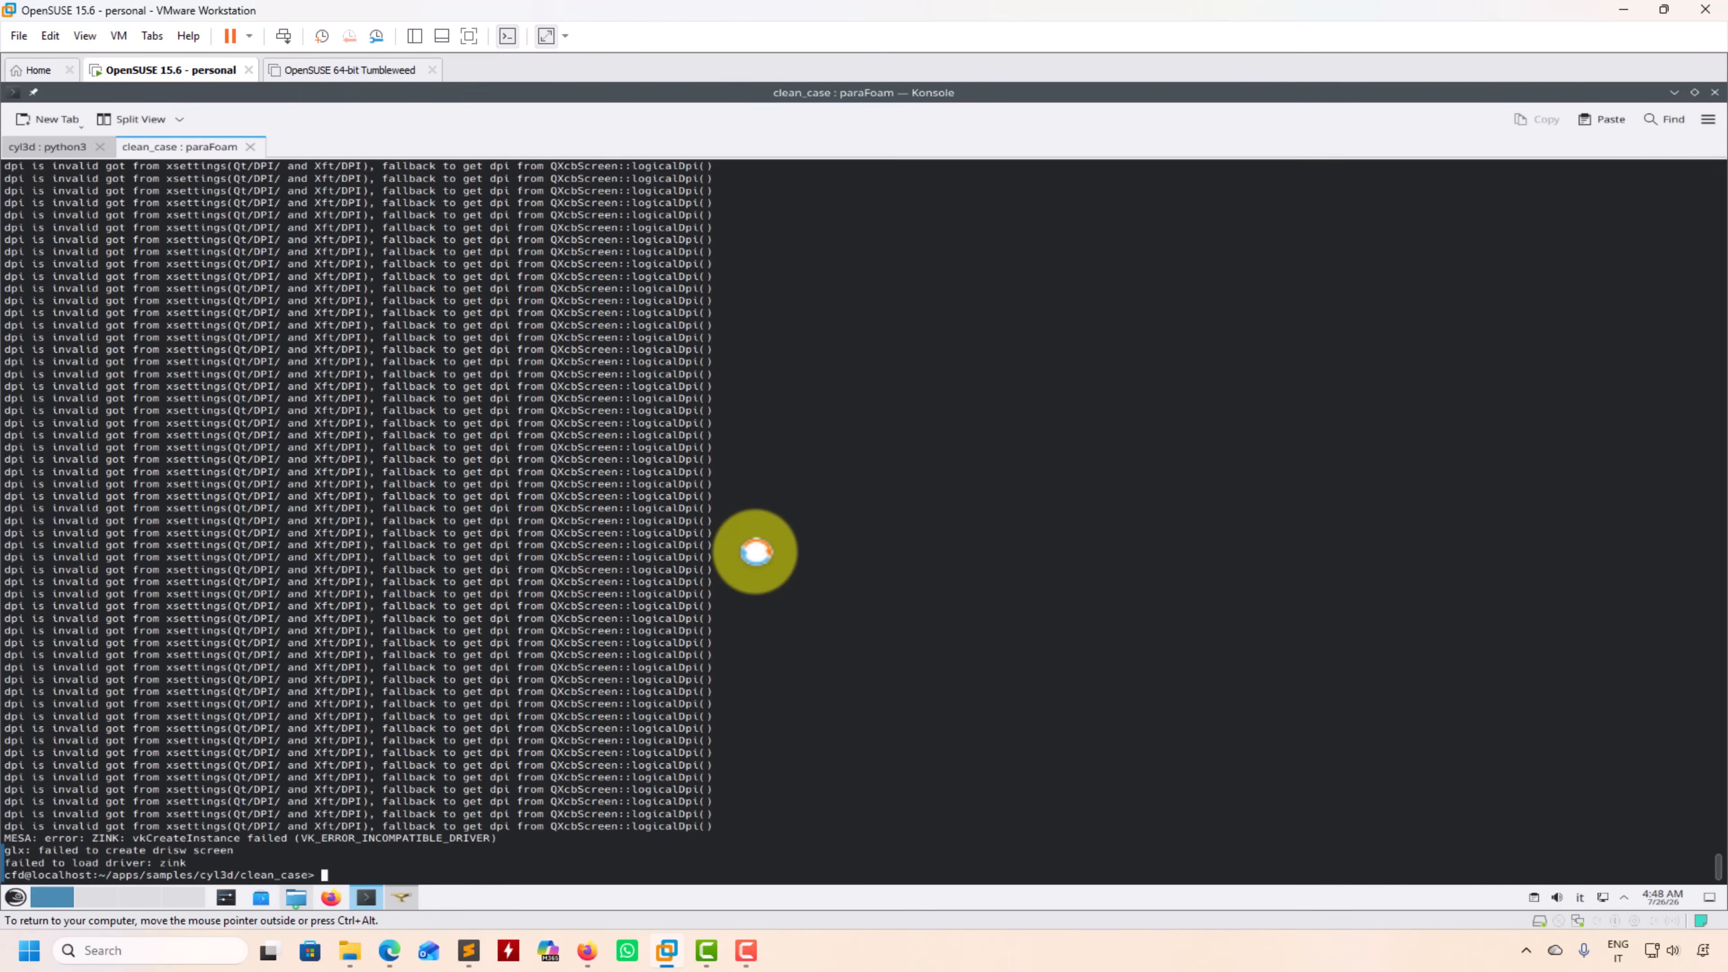
Step: Run the mesh quality check on the imported mesh and convert it to a polyhedral one with polyDualMesh 30
key("Return")
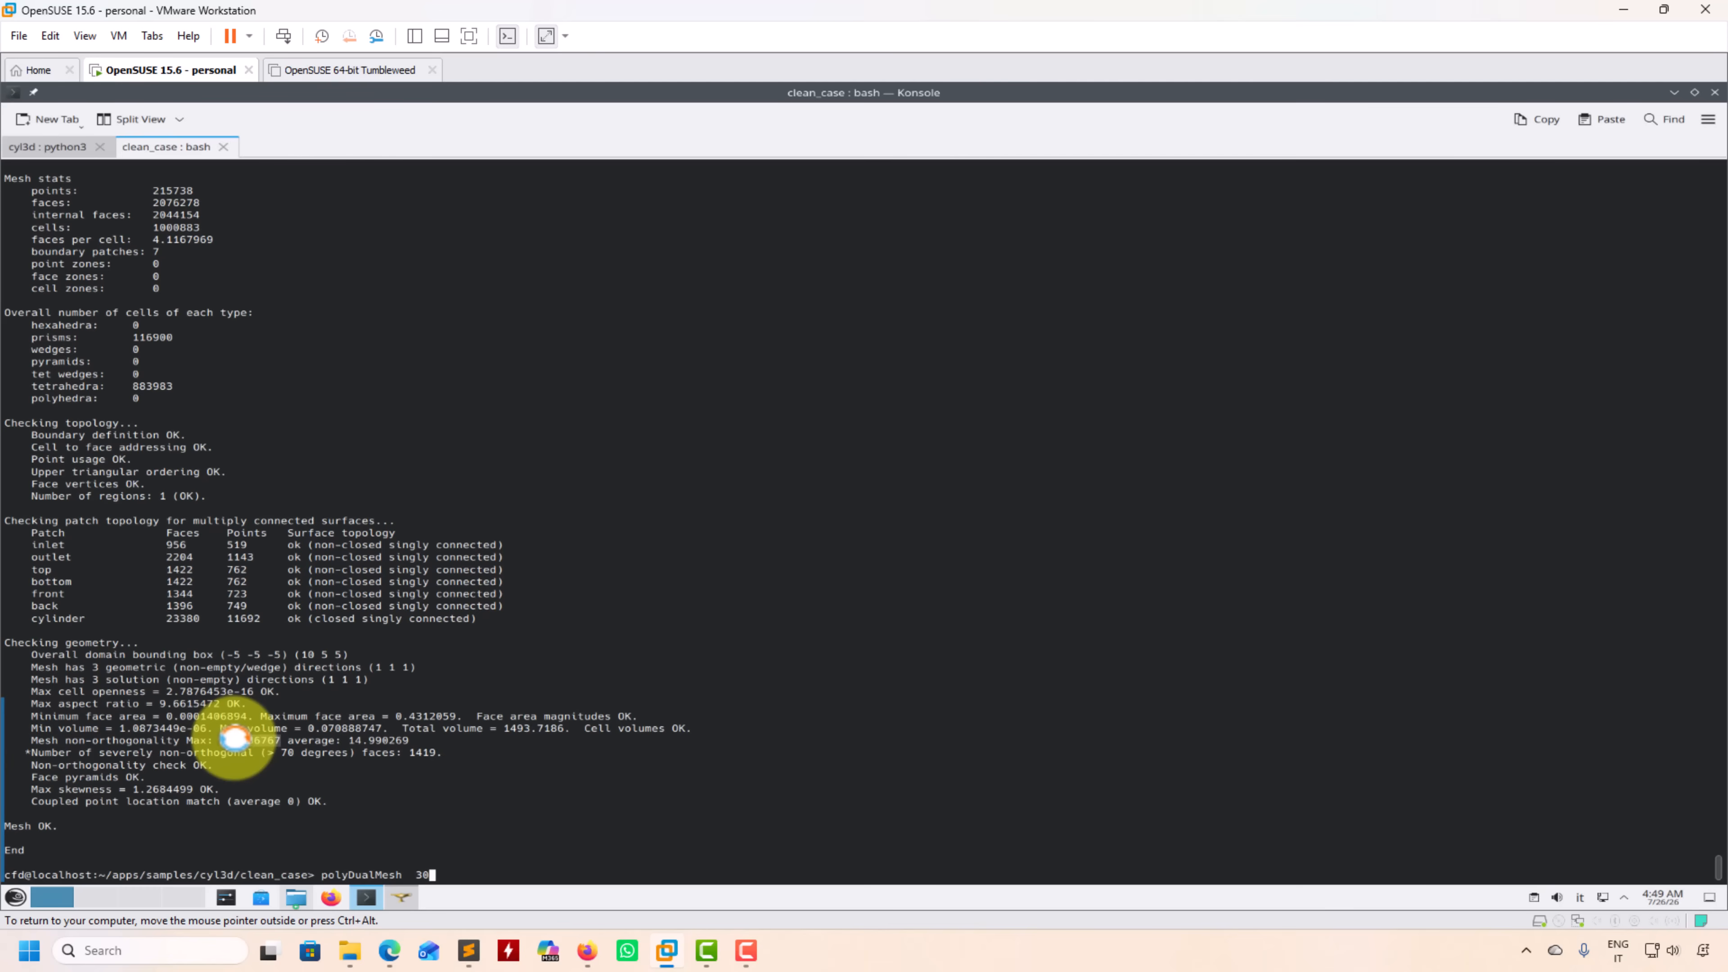
key("Return")
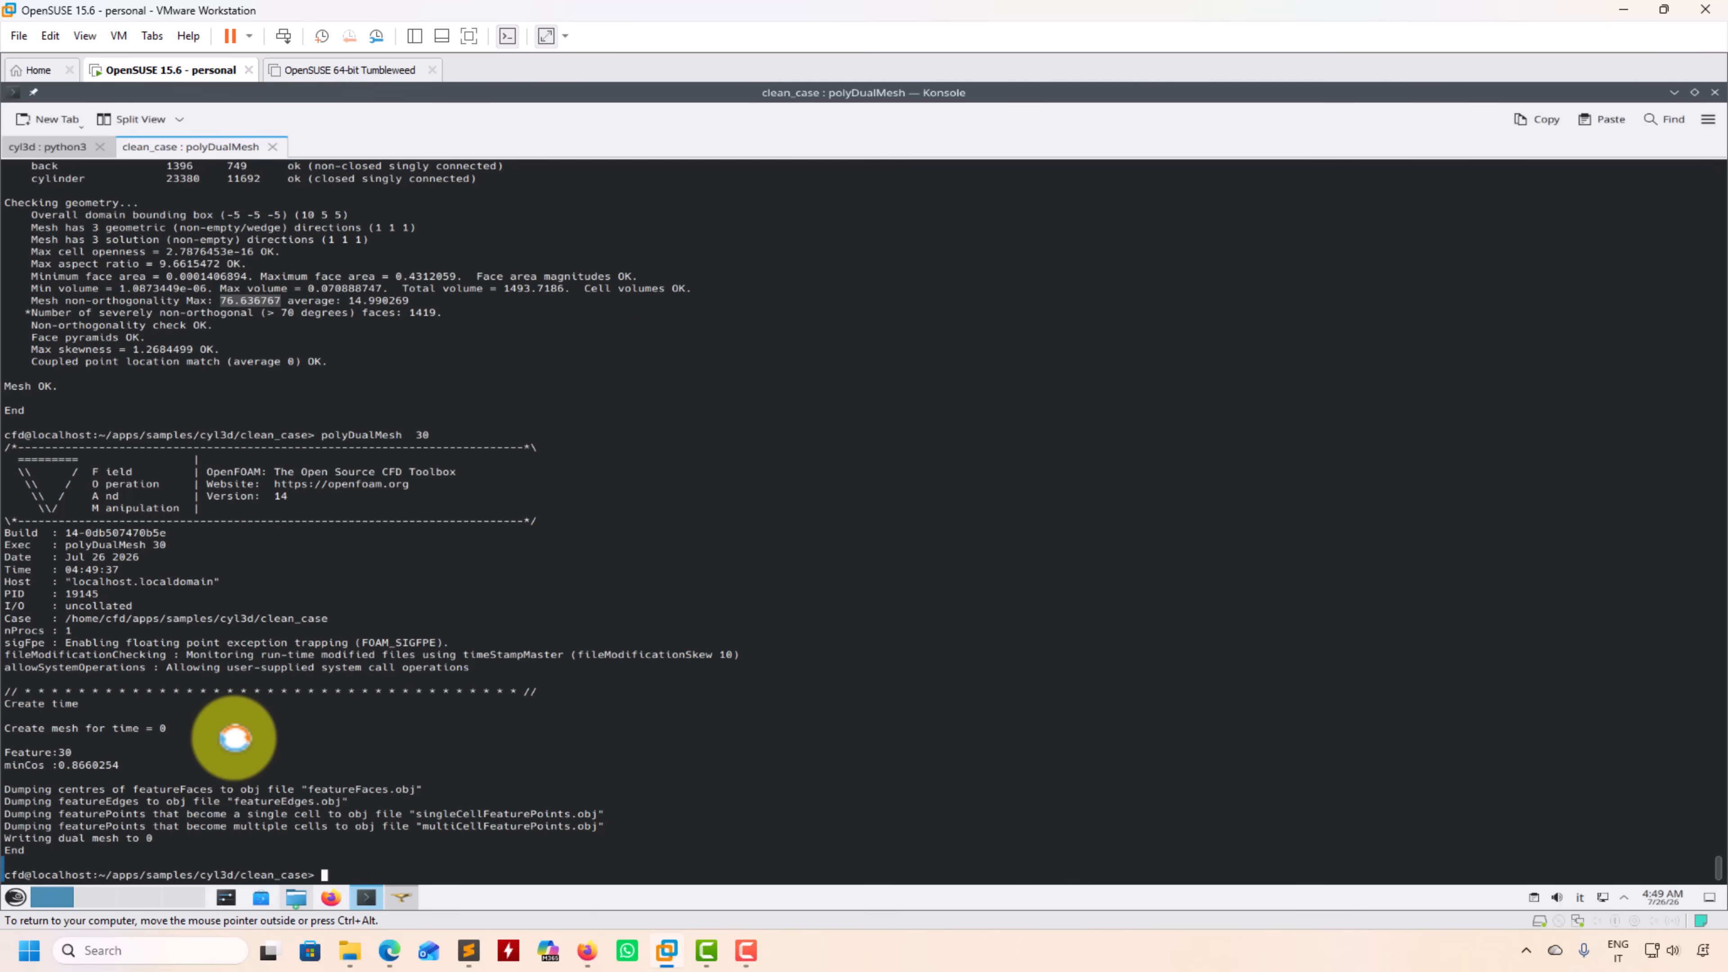
Step: Print the usage help for polyDualMesh to review its available options
key("Up")
type("-help")
key("Return")
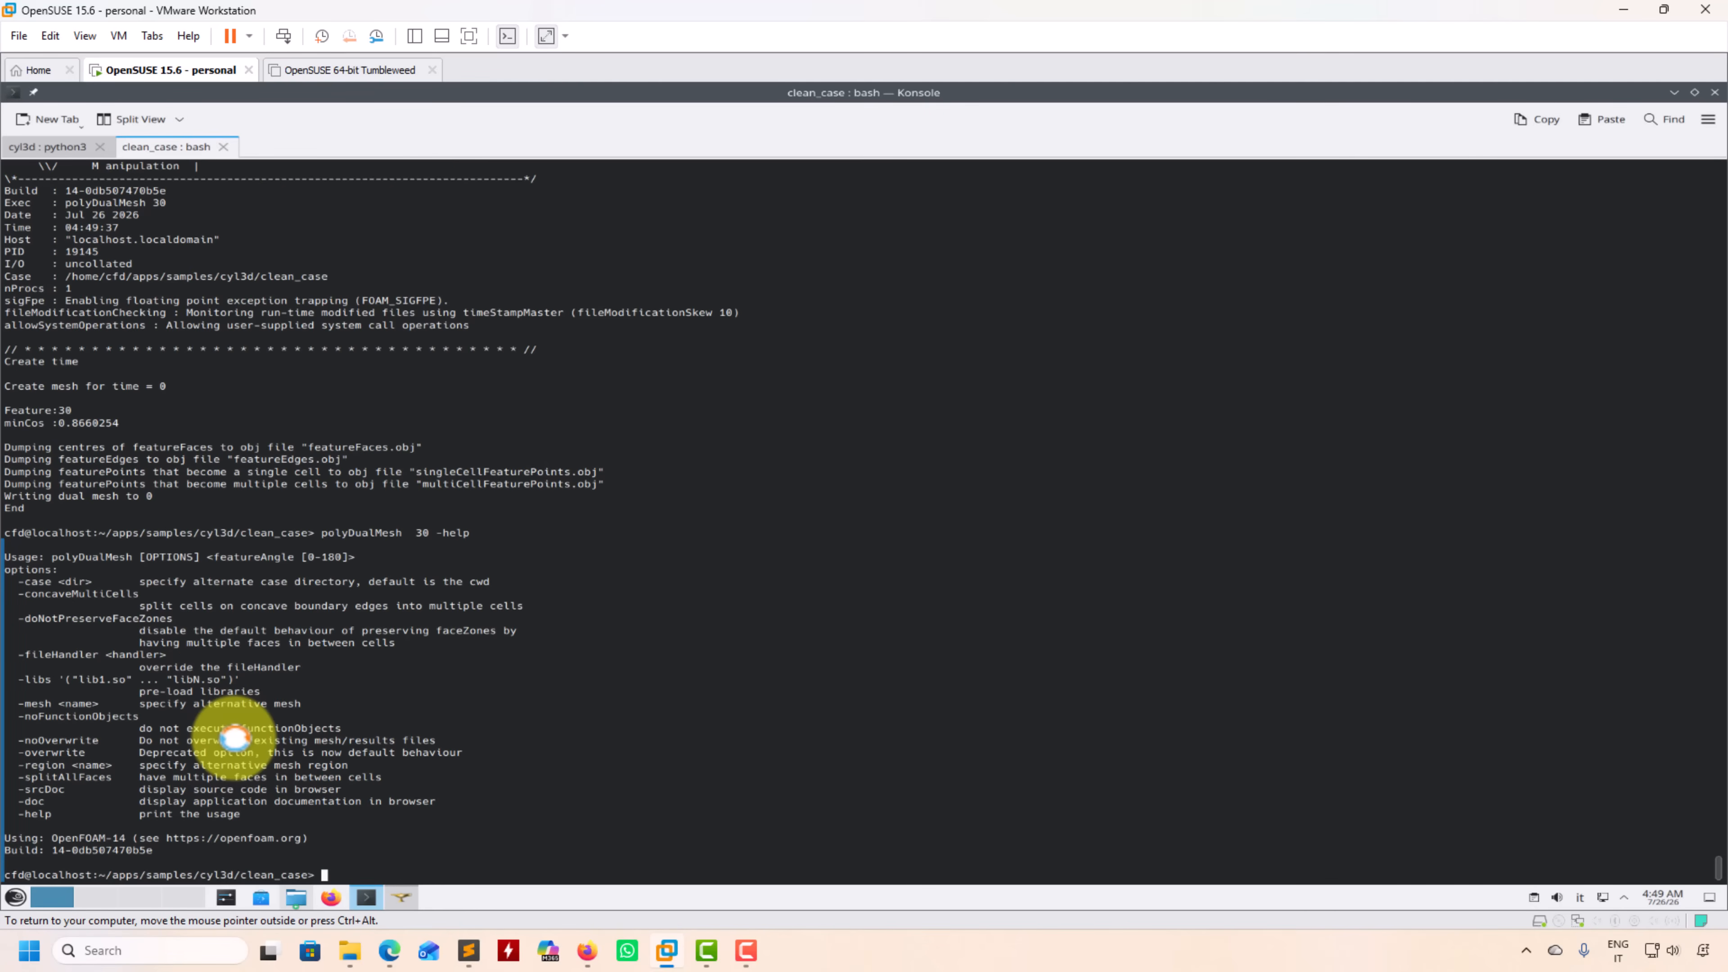
Step: Run checkMesh on the converted polyhedral mesh, review the incorrectly oriented faces entry, and list the case files
type("checkMesh")
key("Return")
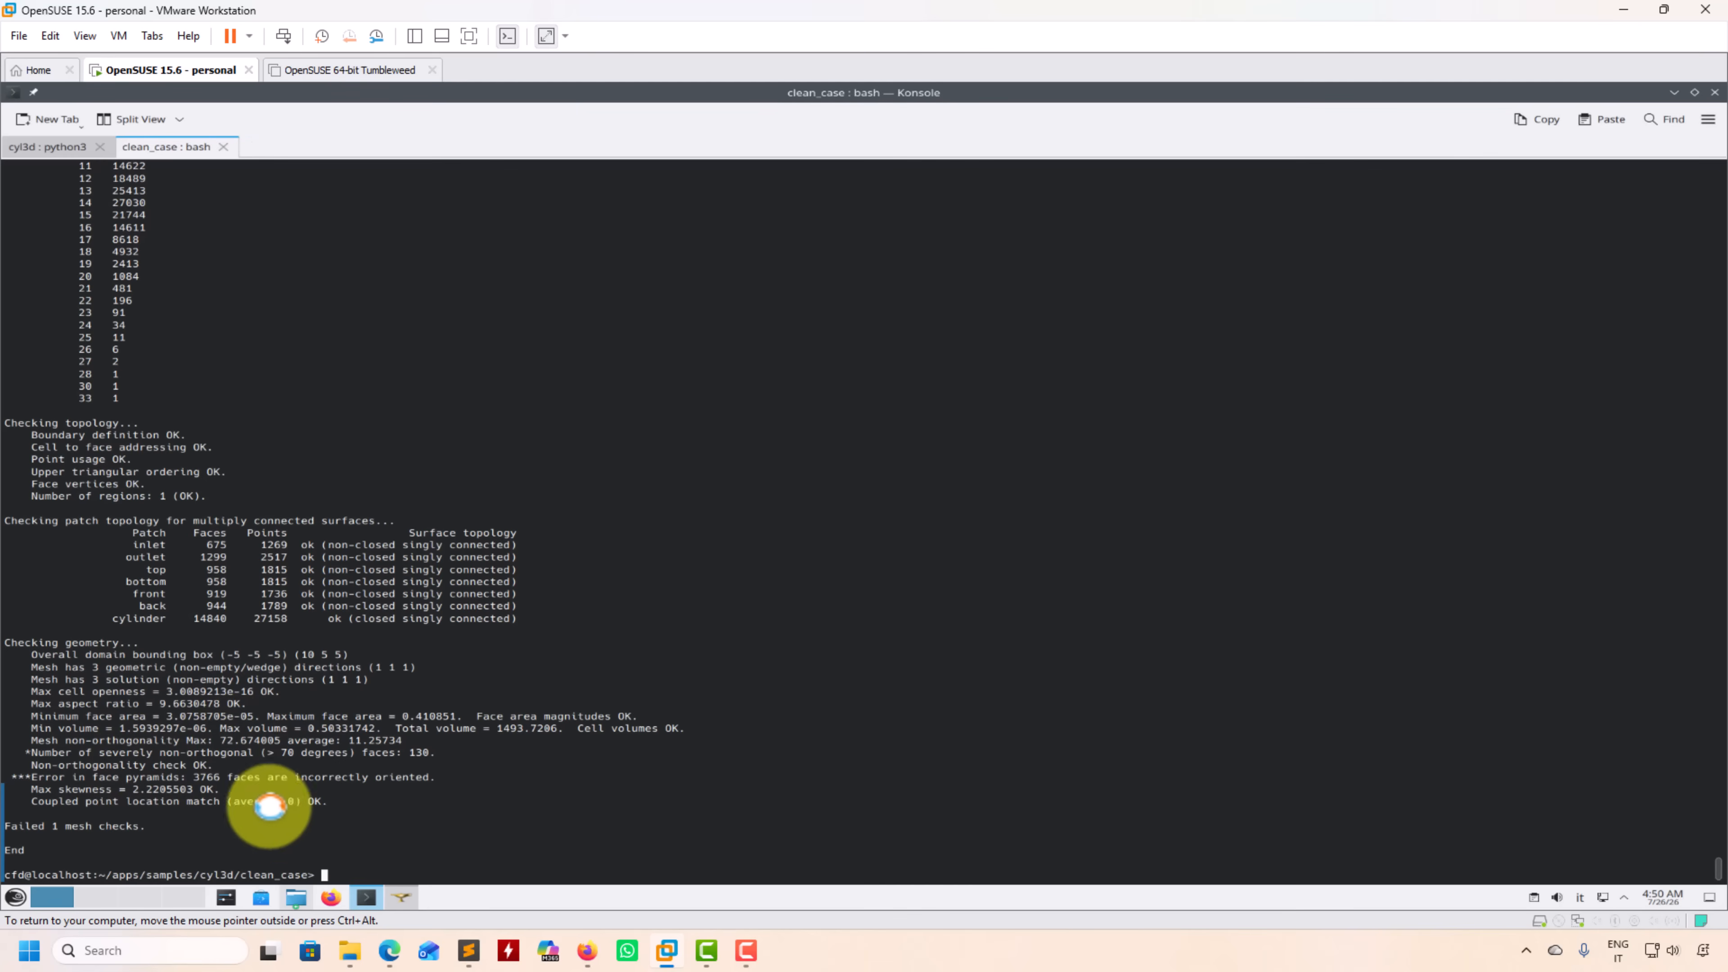
triple_click(344, 777)
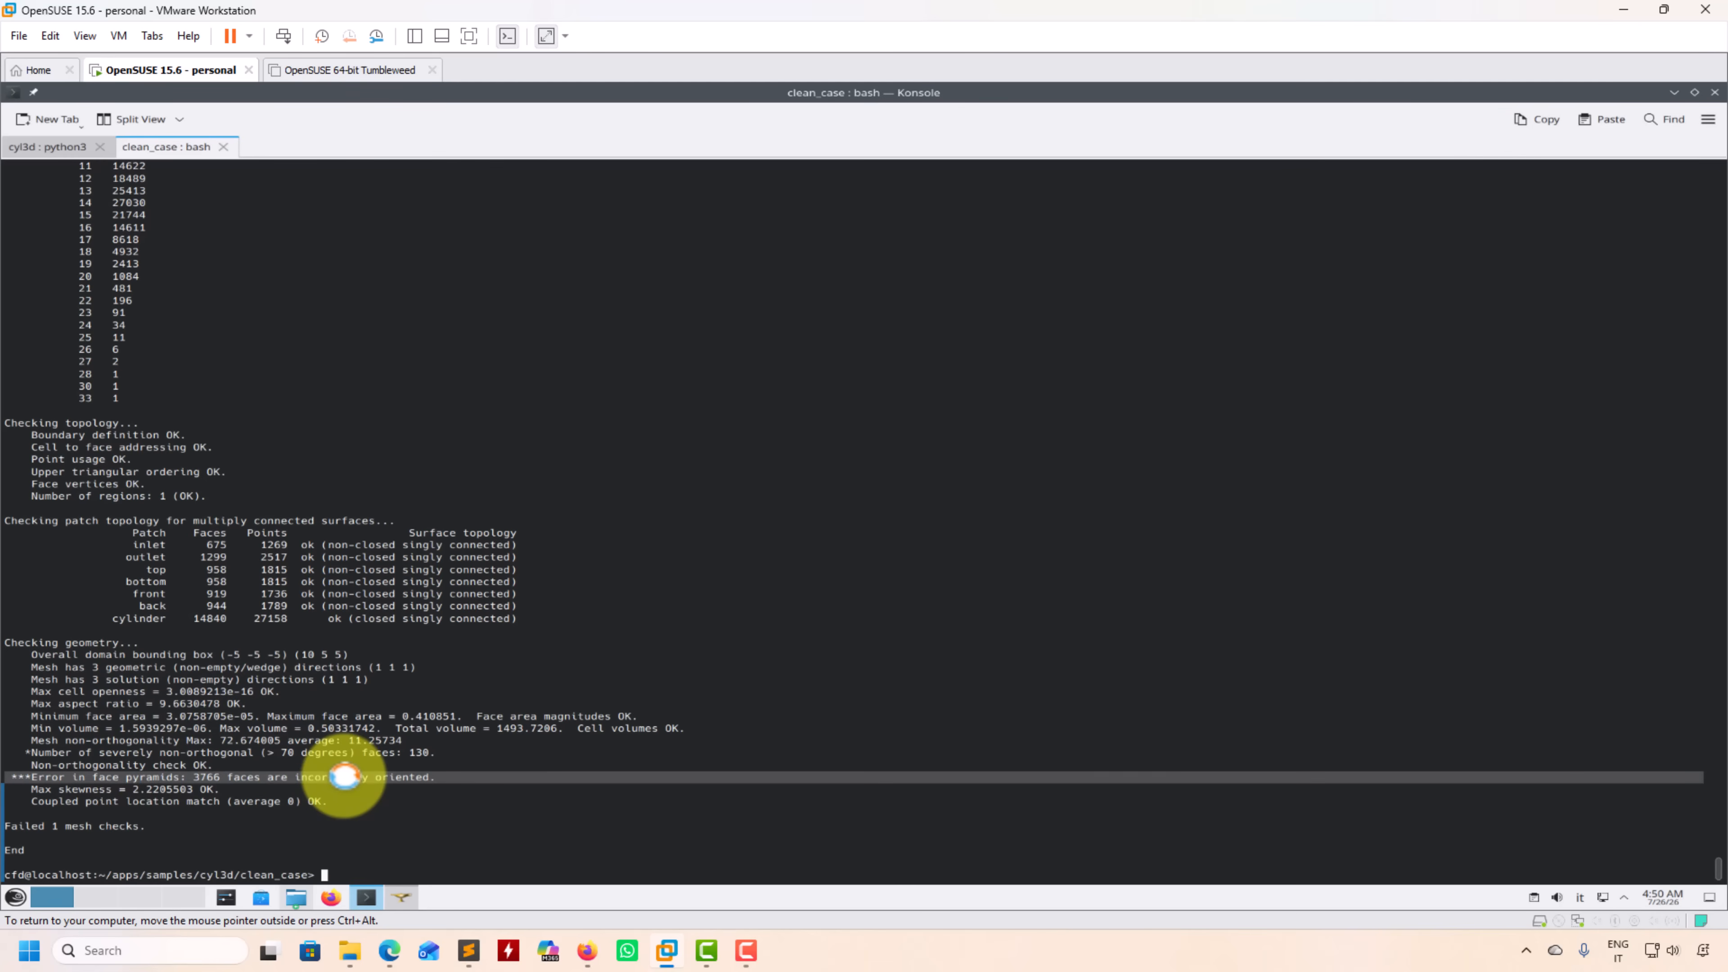
double_click(345, 777)
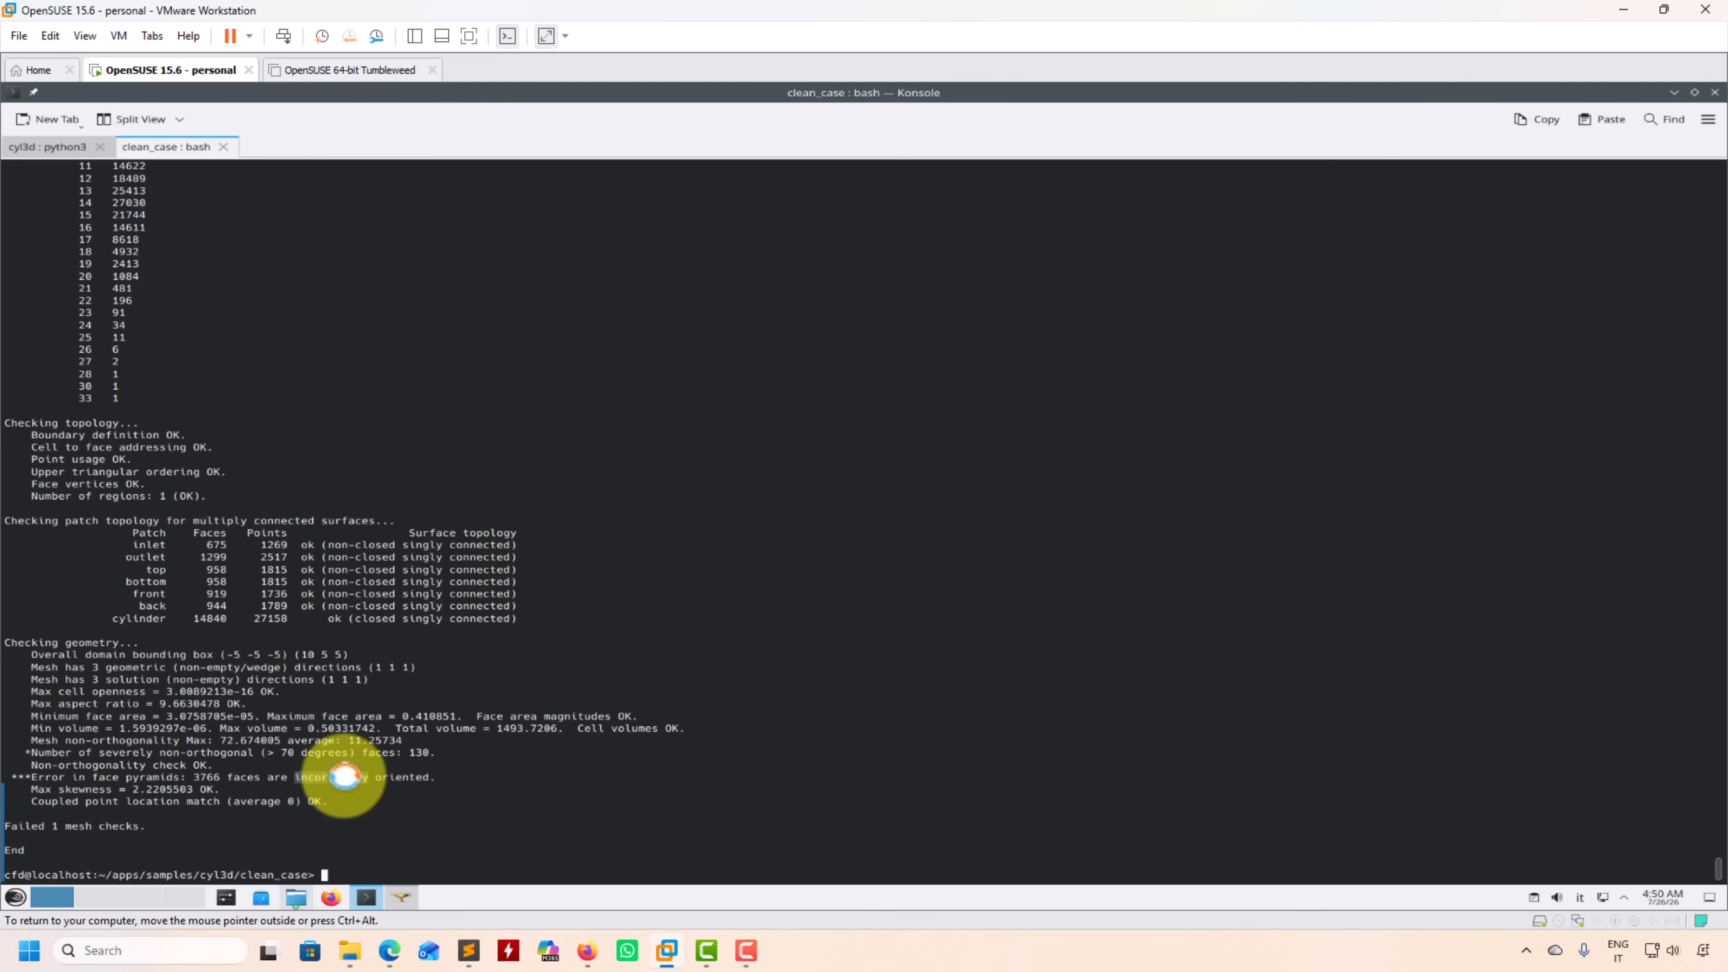
type("ls")
key("Return")
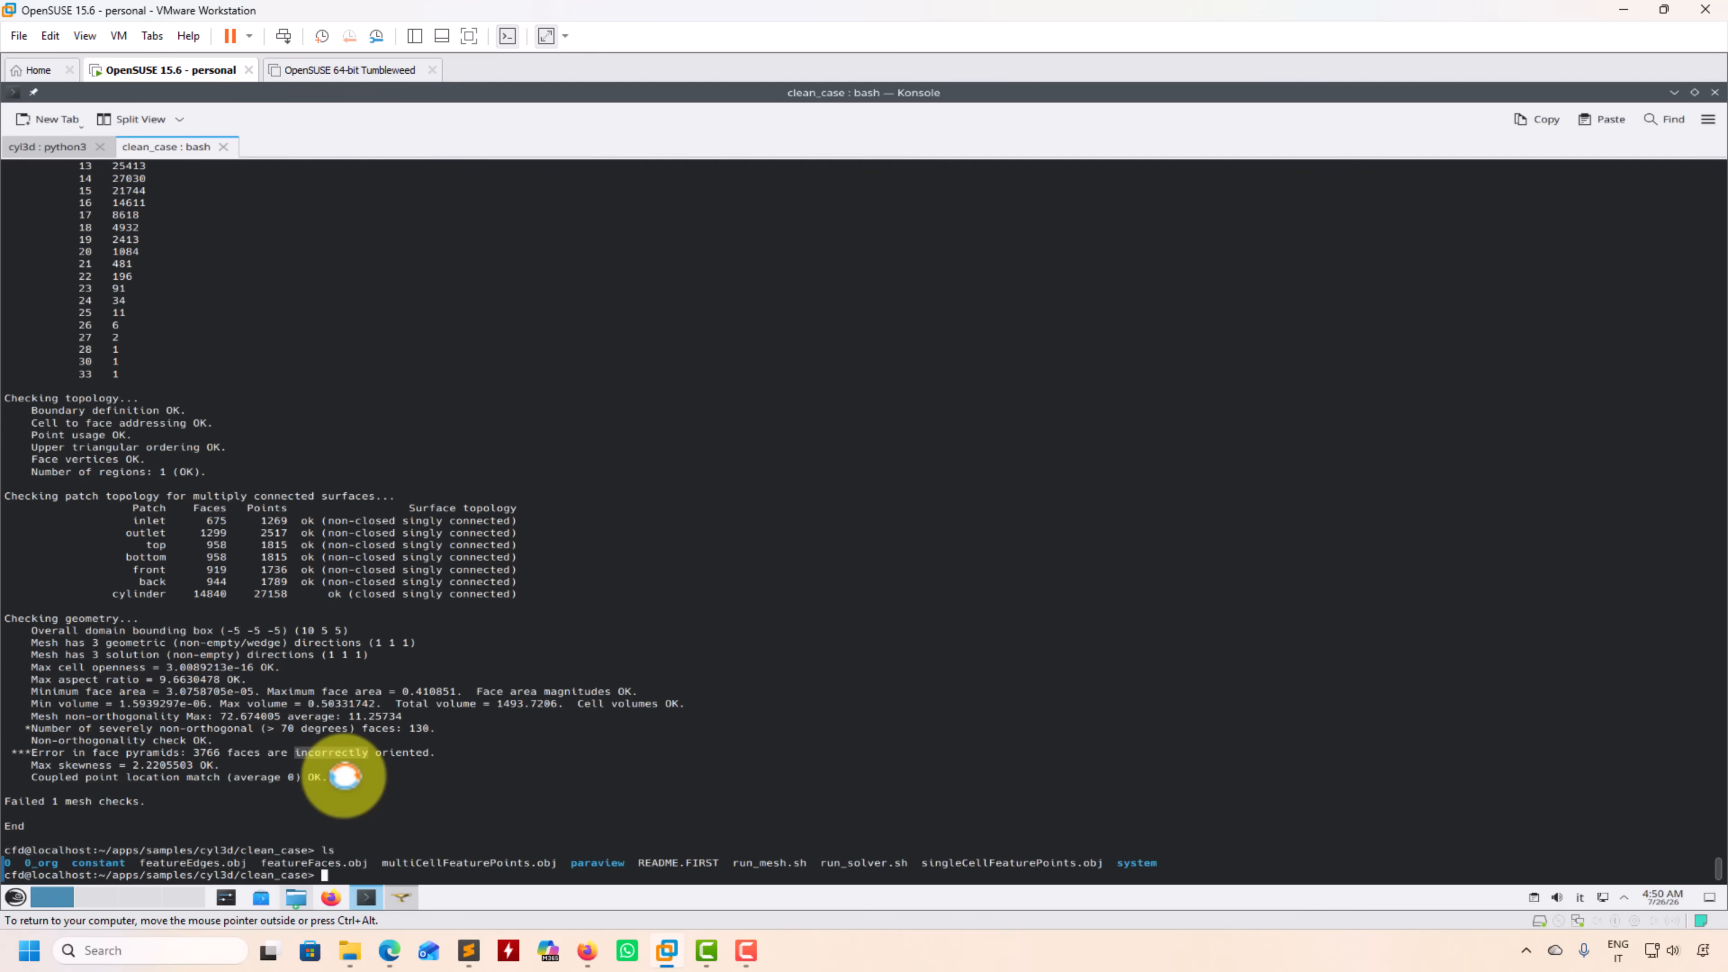
Step: Rerun the earlier ideasUnvToFoam command to reimport the original UNV mesh into the case
left_click(205, 755)
type("polyDualMesh  30 -help")
key("Up")
key("Up")
key("Up")
key("Up")
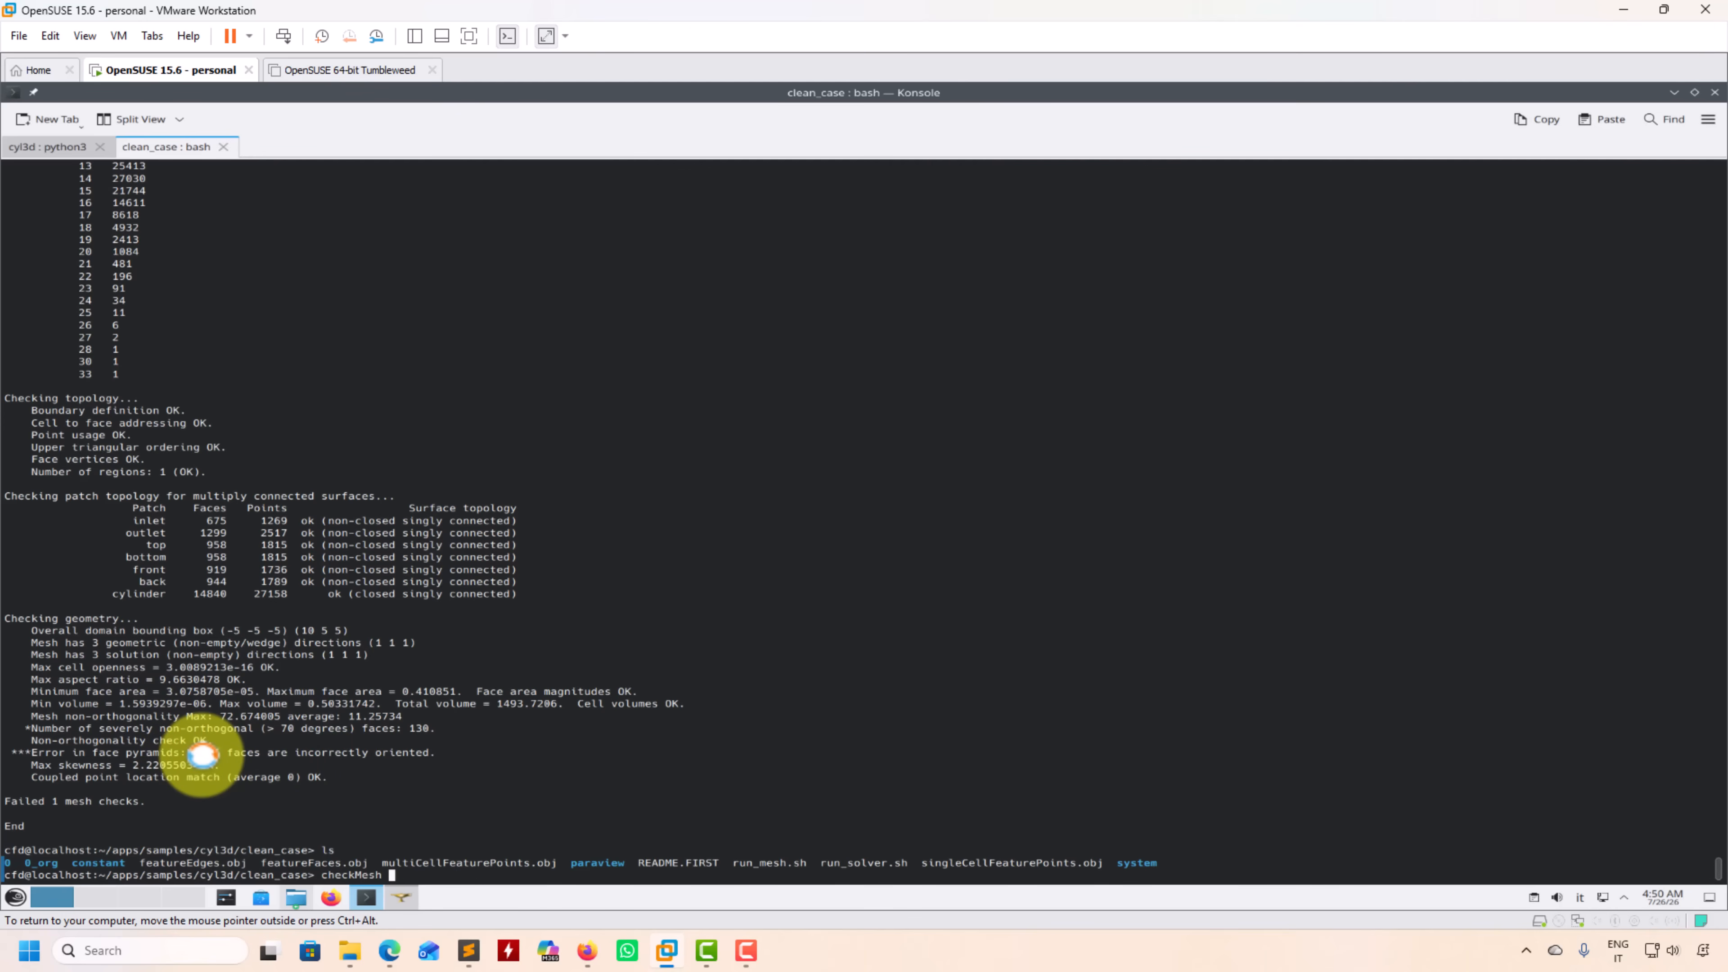
key("Left")
key("Left")
key("Left")
key("Left")
key("Return")
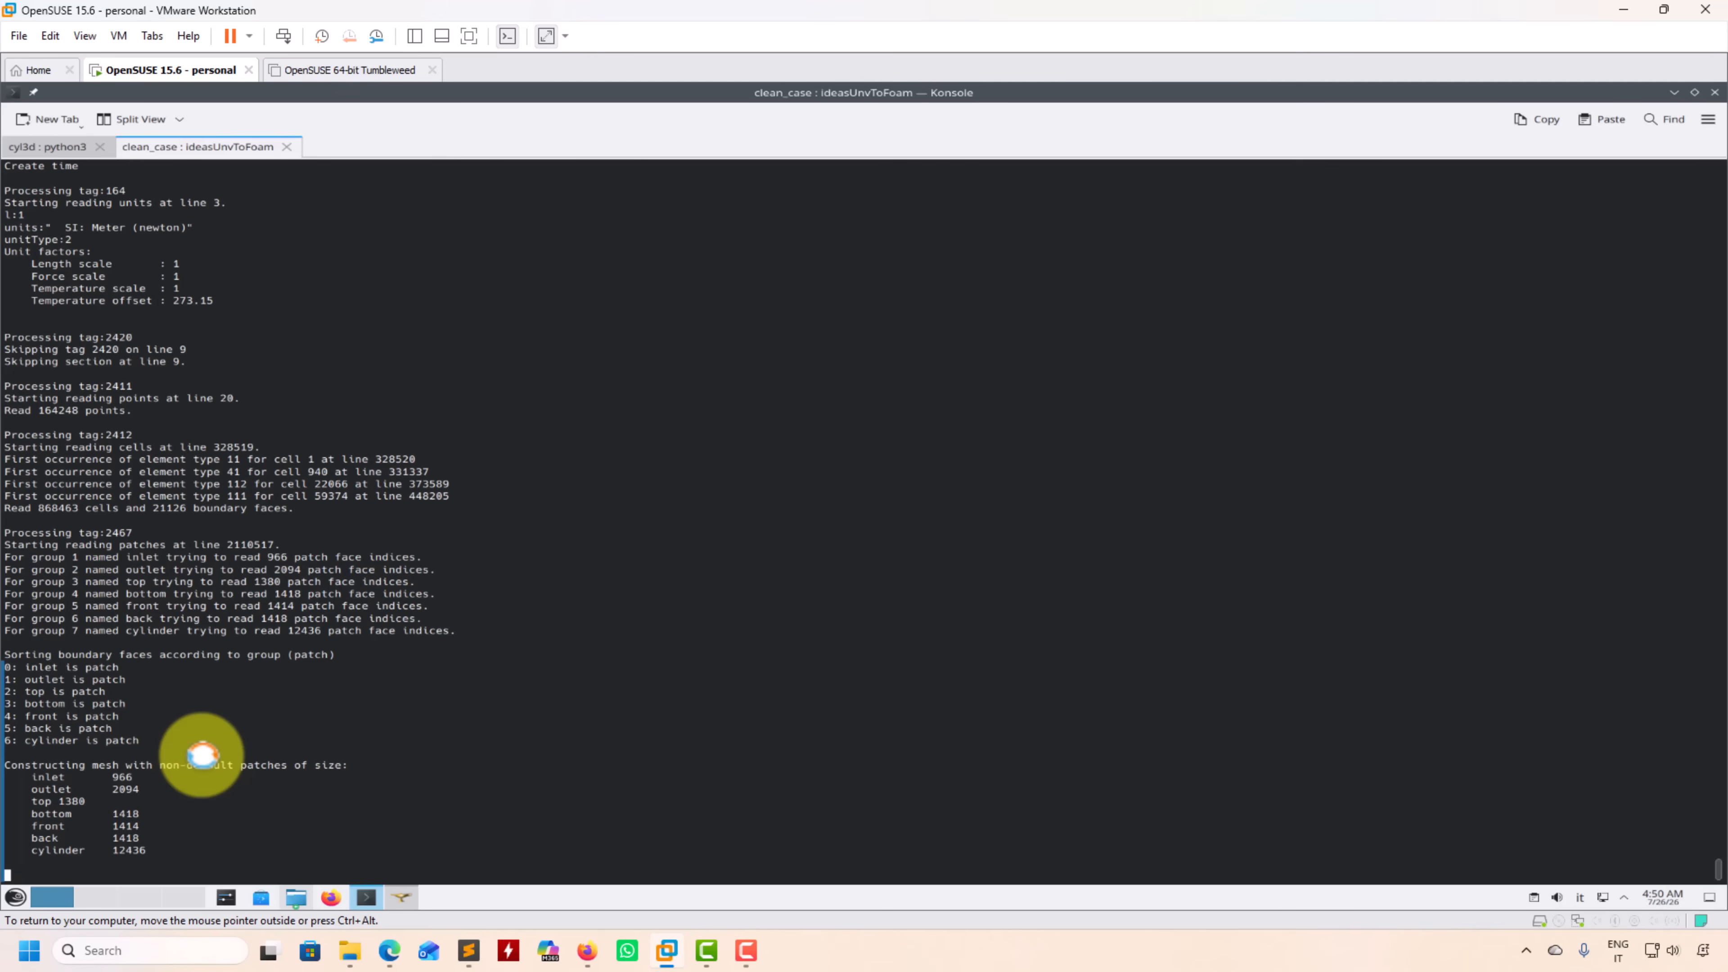
Step: Run checkMesh on the reimported tetrahedral mesh
key("Up")
key("Up")
key("Up")
key("Up")
key("Down")
key("Return")
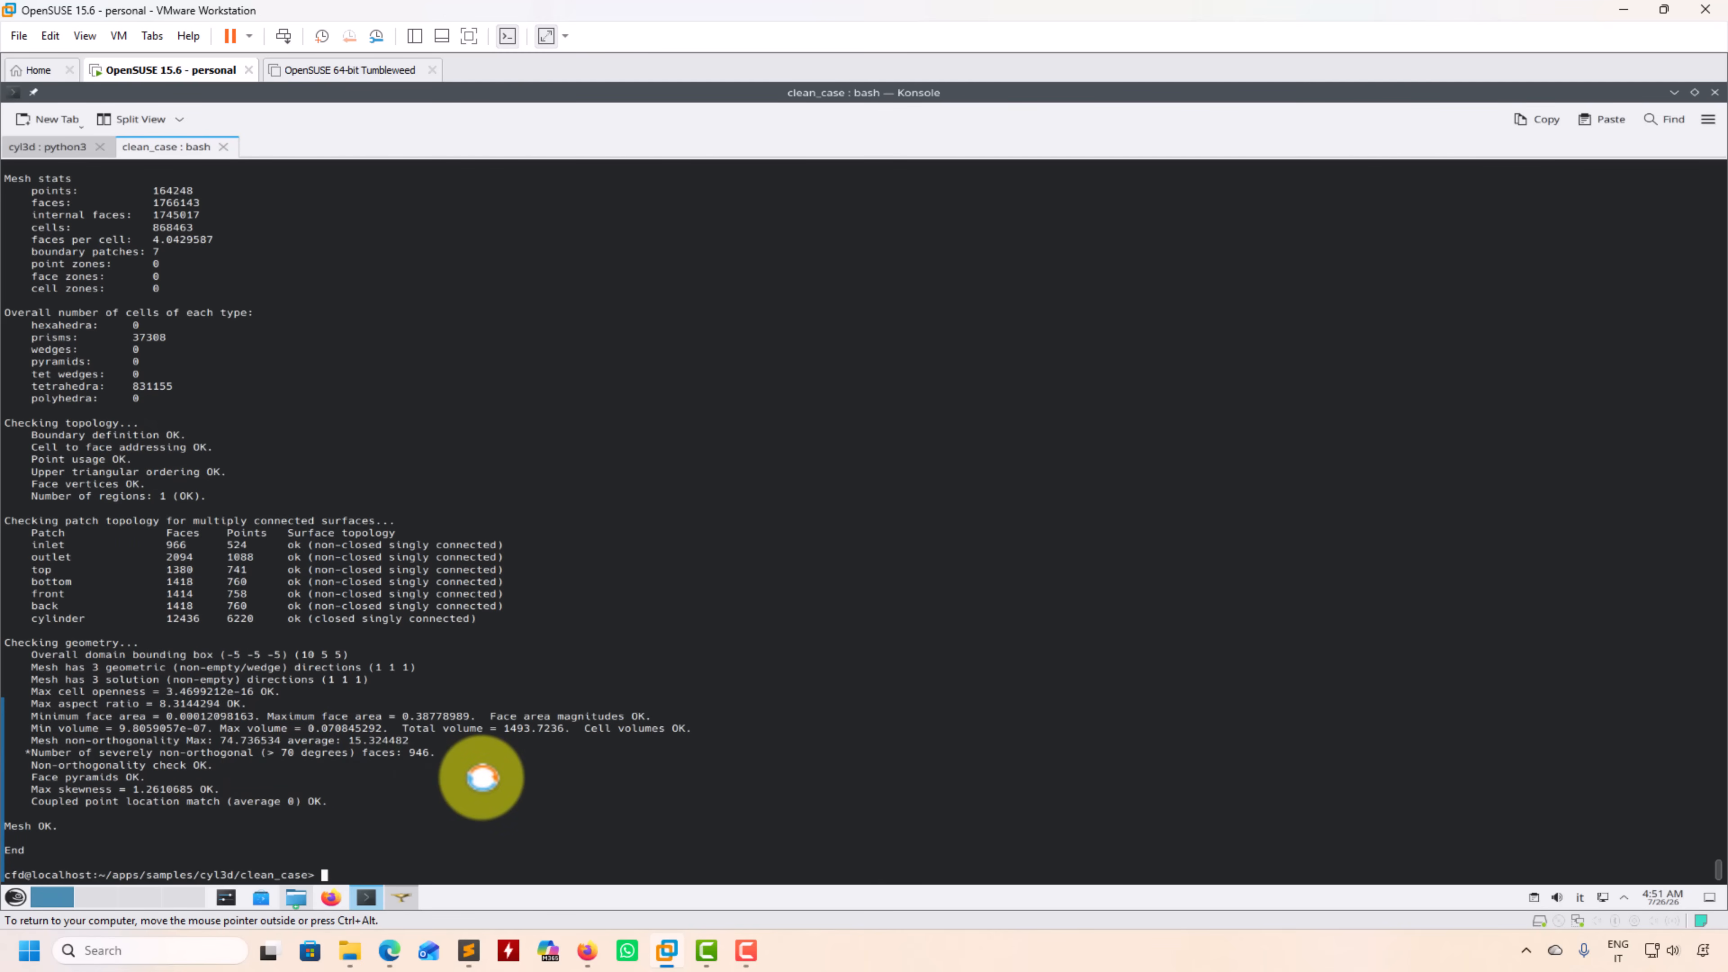
Step: Convert the mesh to polyhedra with polyDualMesh 30 and the -noOverwrite option
type("polyDualMesh 30 -noOer")
key("BackSpace")
key("BackSpace")
type("verwrite")
key("Return")
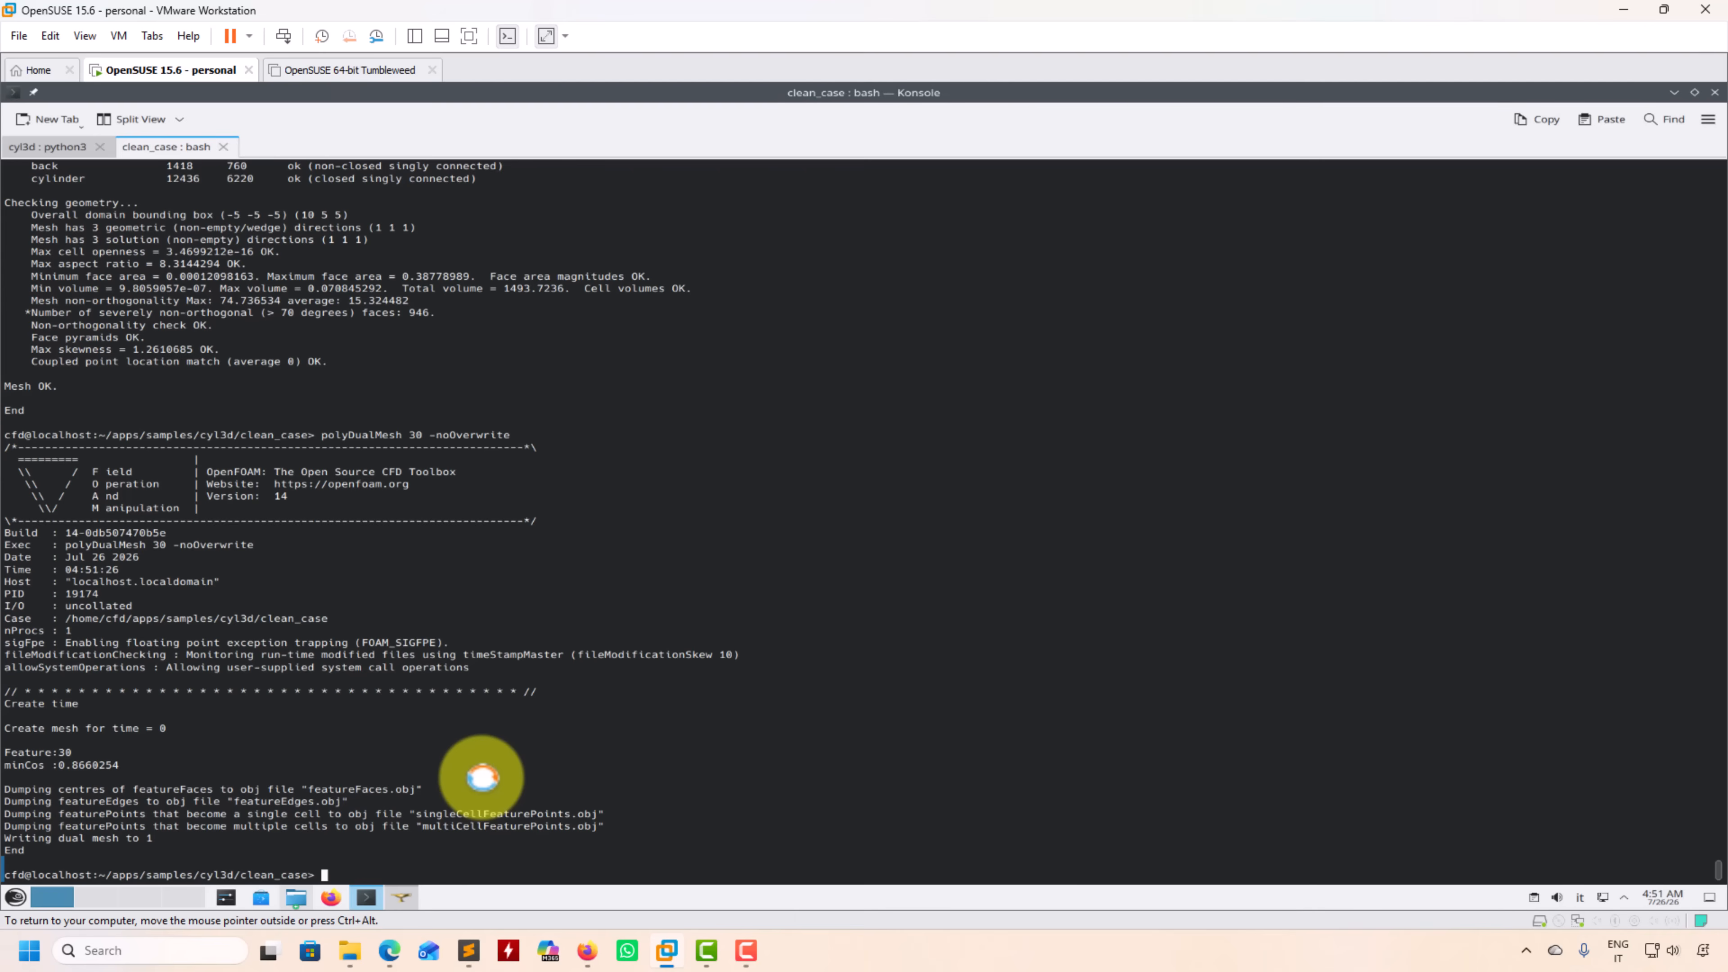
Step: List the contents of the case directory and of its 0 folder
type("ls")
key("Return")
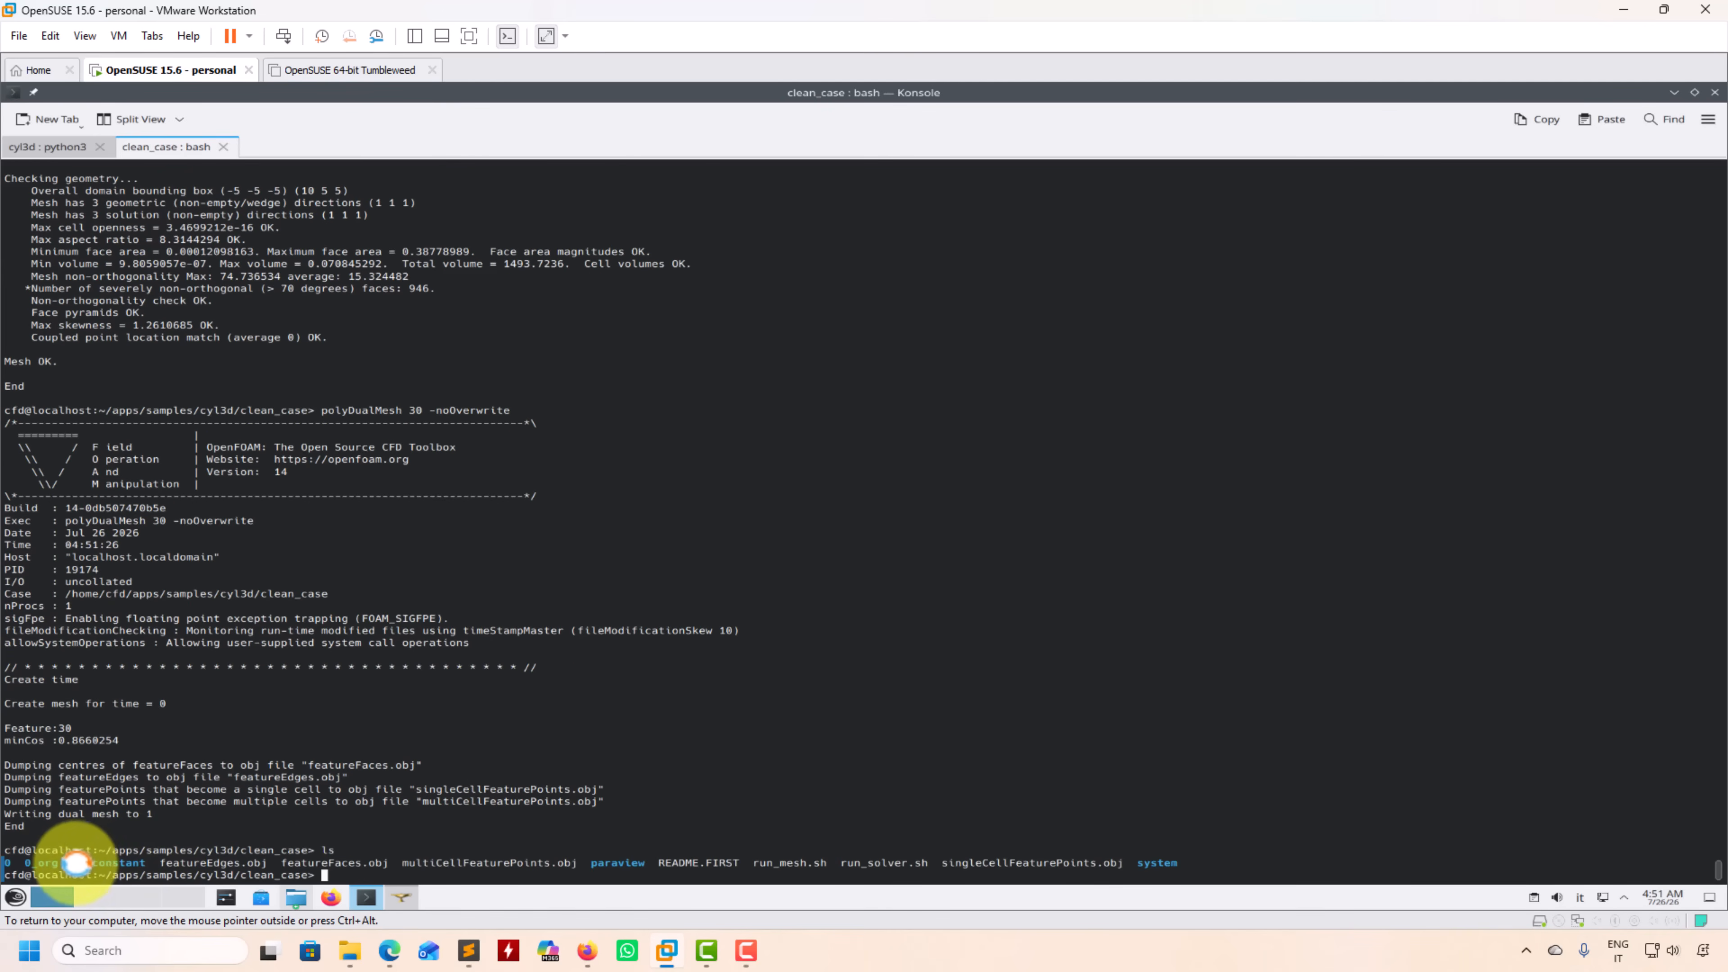
type("ls 0")
key("Return")
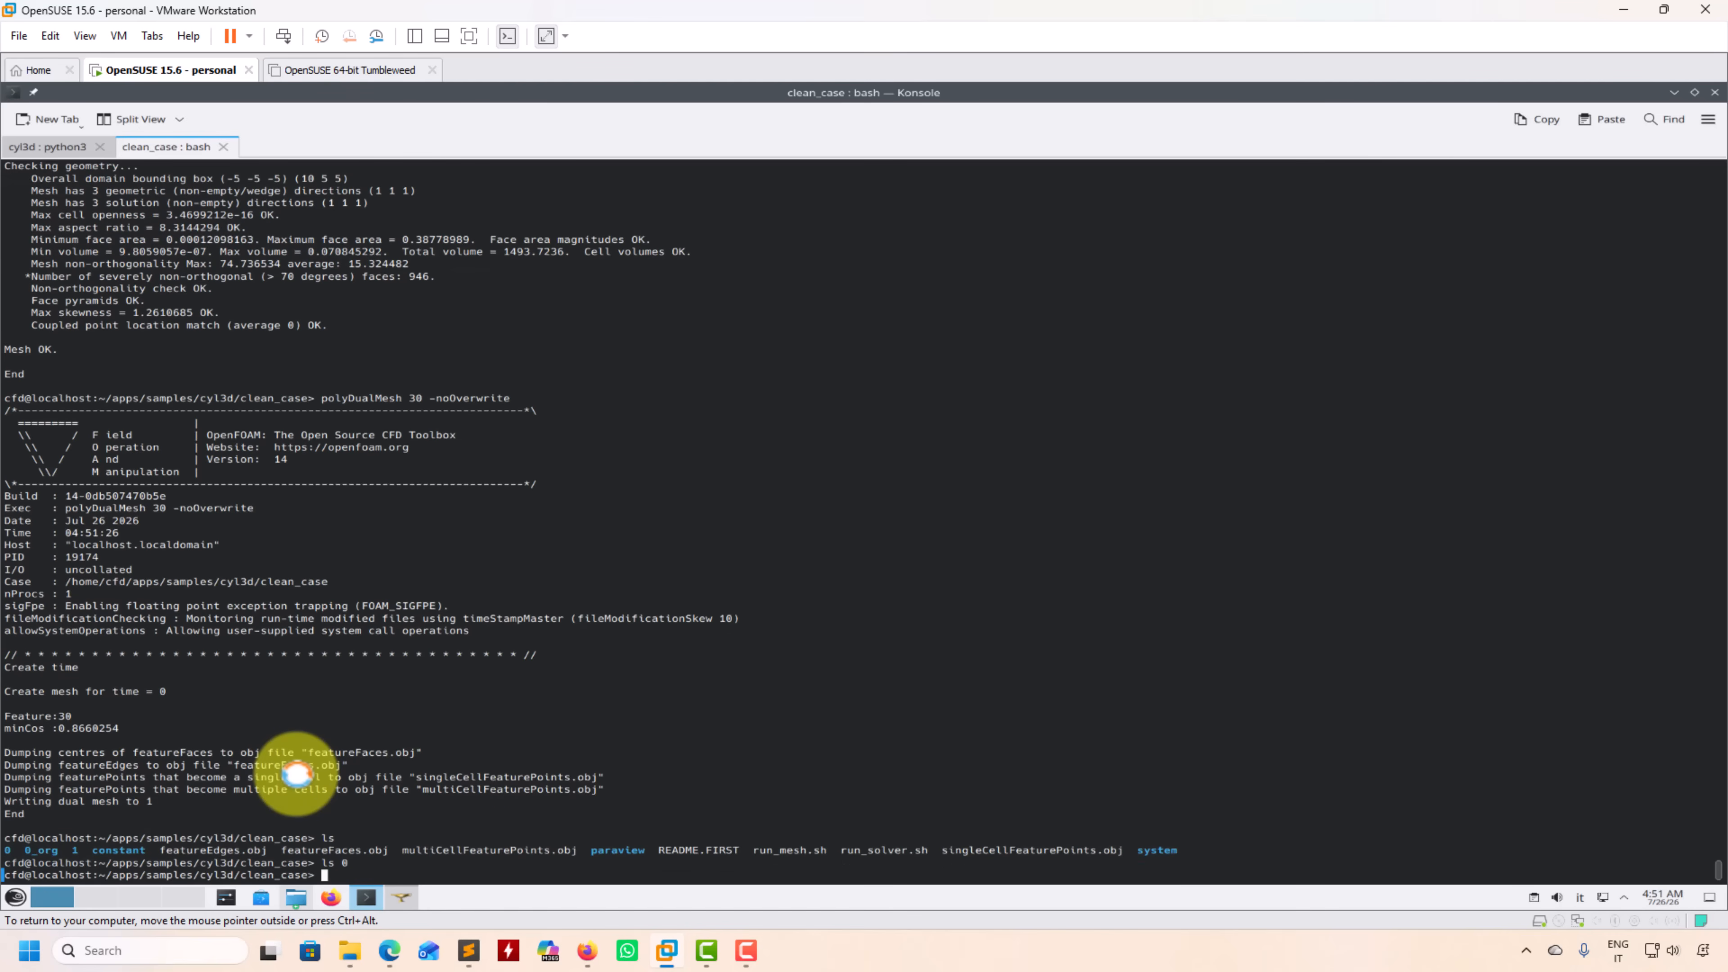
Step: Check the quality of the newly written dual mesh with checkMesh -latestTime
type("checkMesh -latestTime")
key("Return")
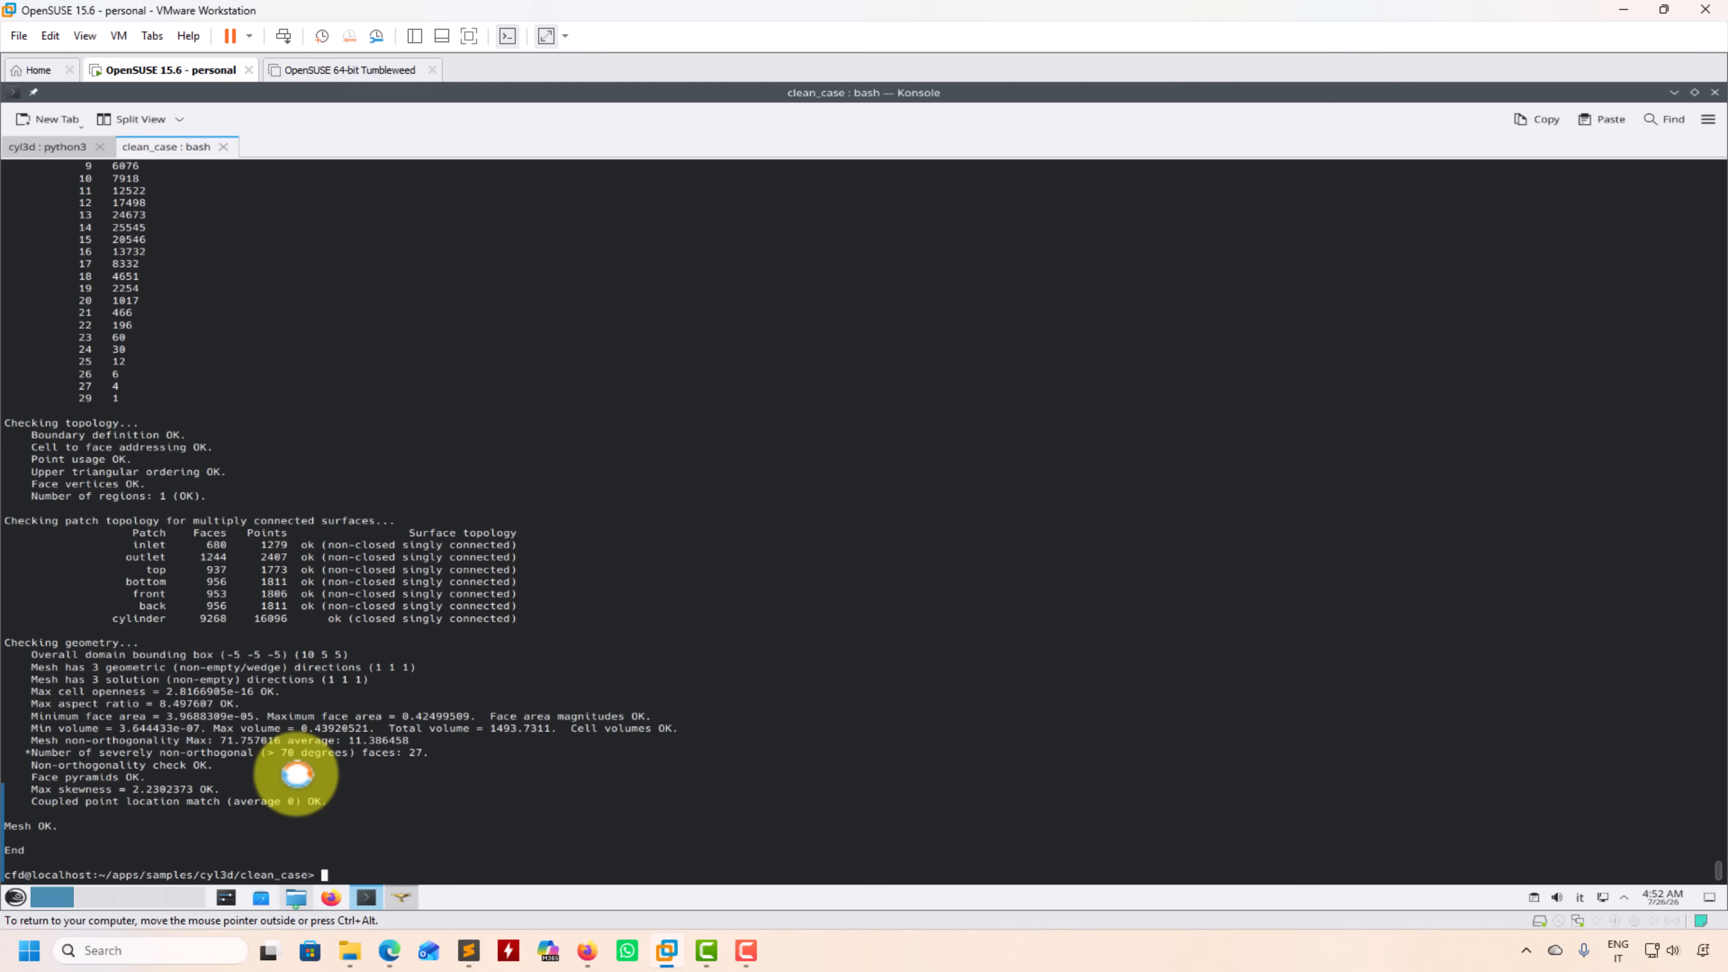
Step: Open the case in ParaView with paraFoam -builtin and dismiss the welcome window
type("paraFoam -builtin")
key("Return")
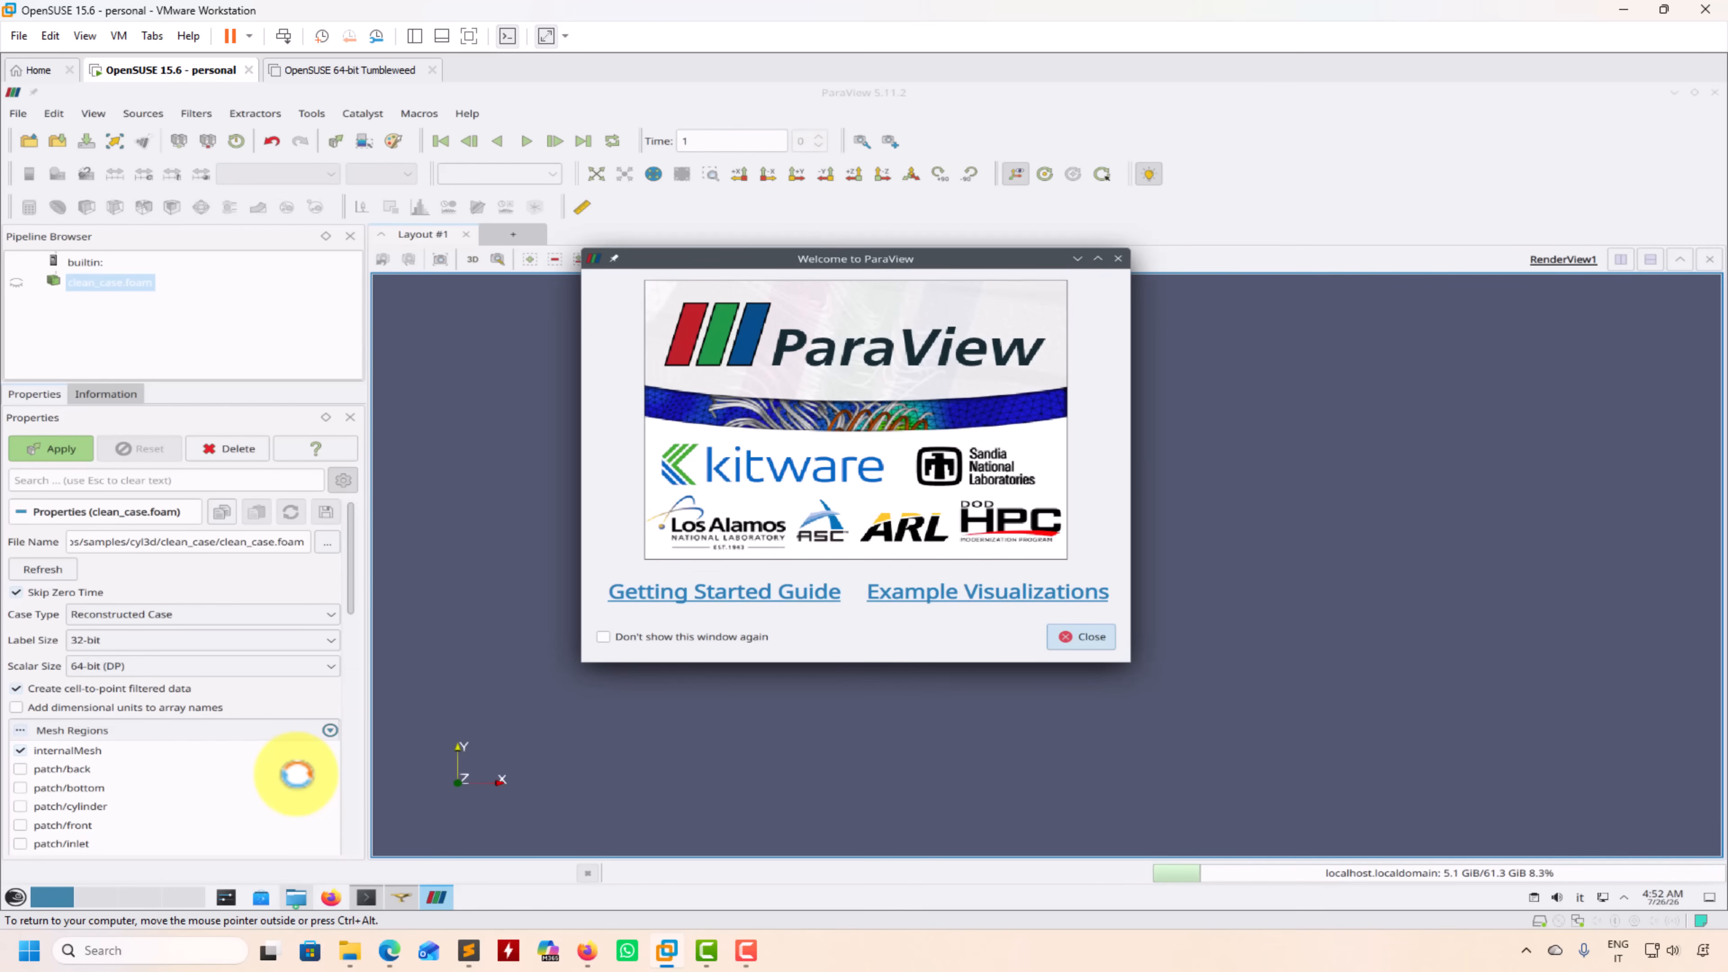
left_click(1097, 636)
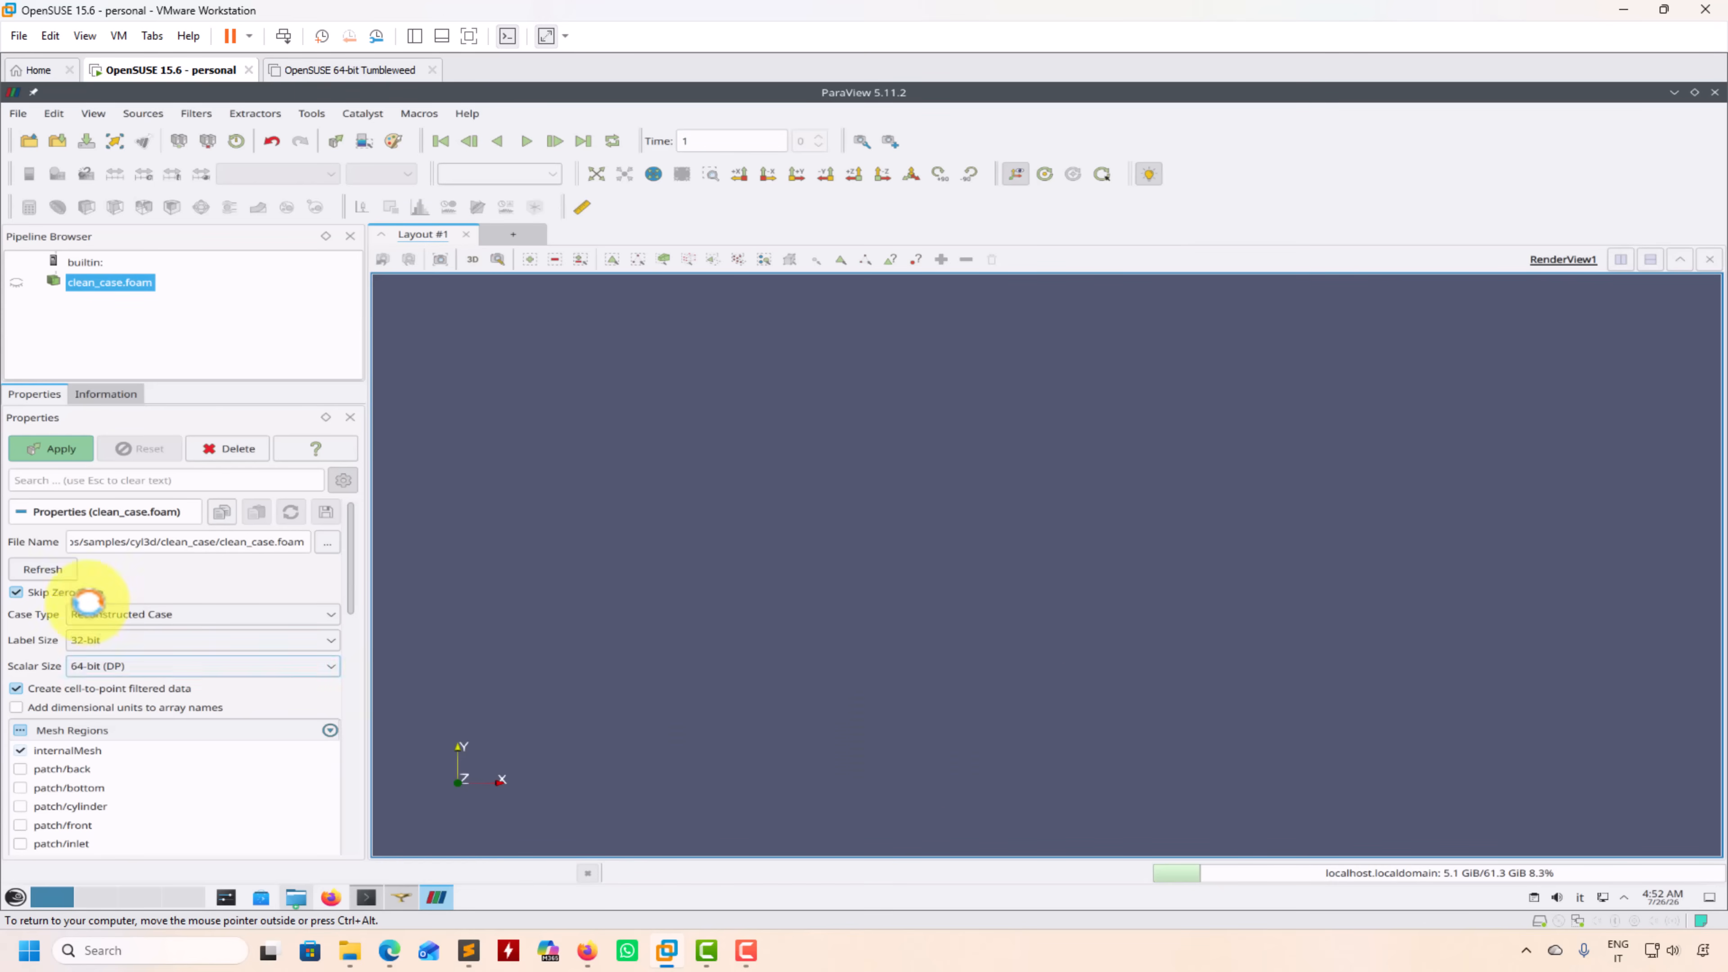
Step: Turn off Skip Zero Time for clean_case.foam, keep the Reconstructed Case type, and load the mesh
left_click(155, 612)
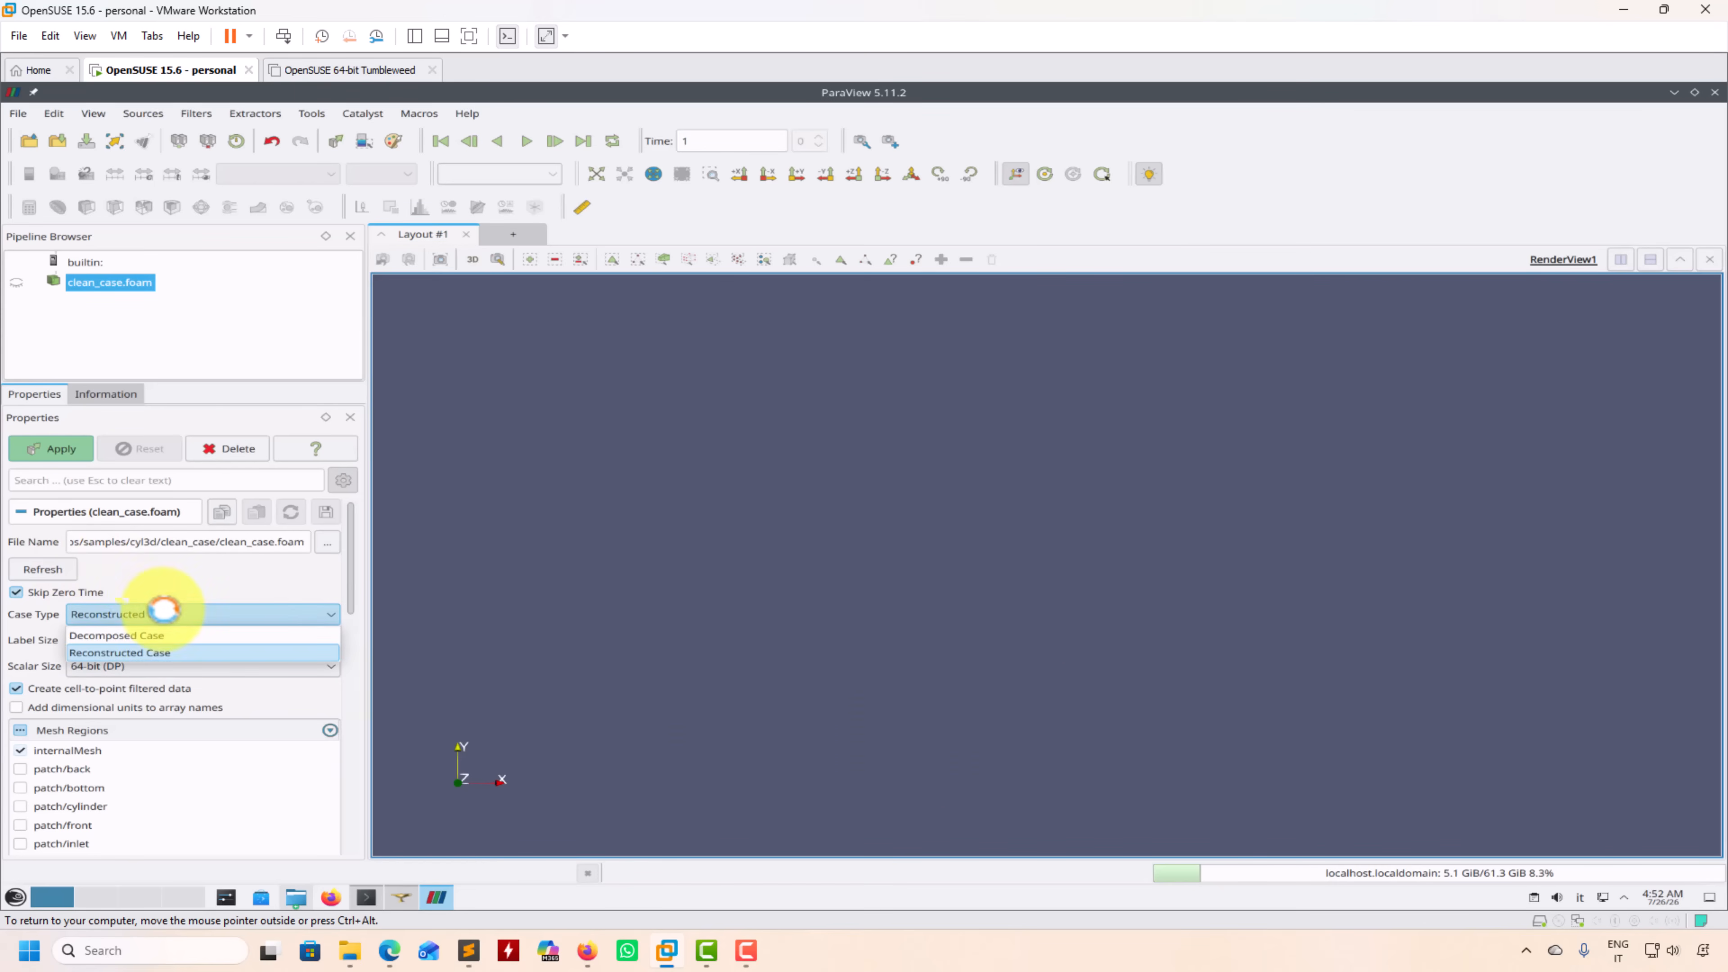
left_click(123, 577)
left_click(47, 592)
left_click(69, 450)
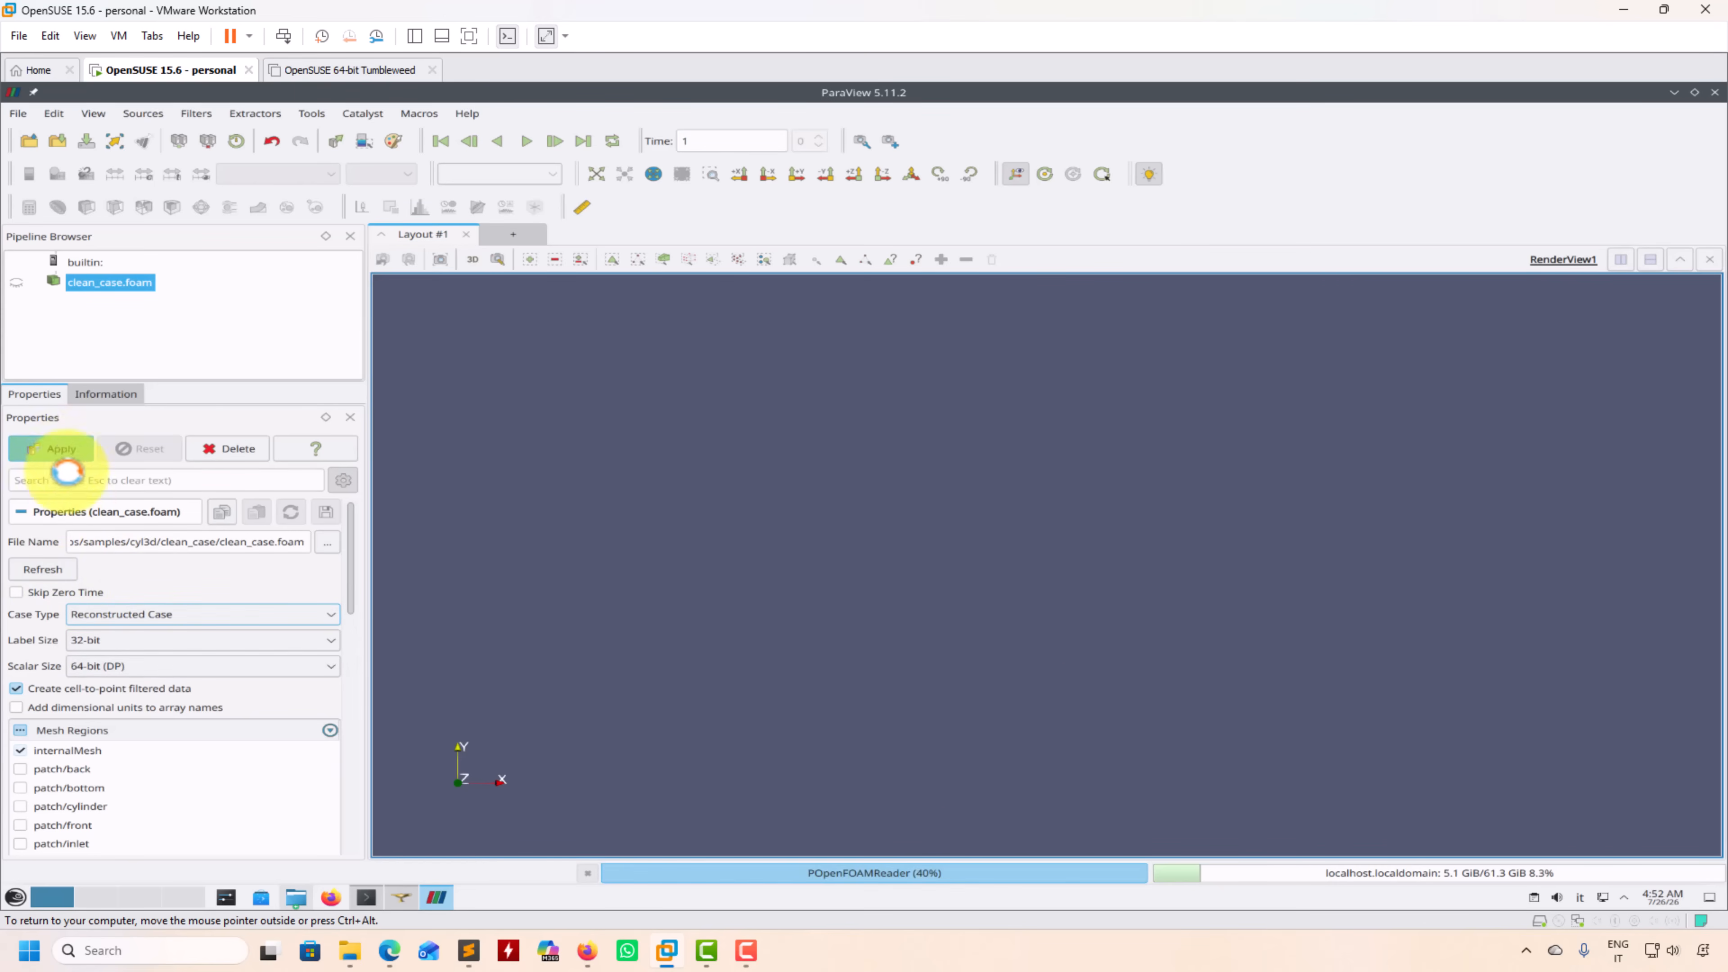
Step: Disable Cache mesh and Decompose polyhedra for the case reader and apply the changes
left_click(352, 562)
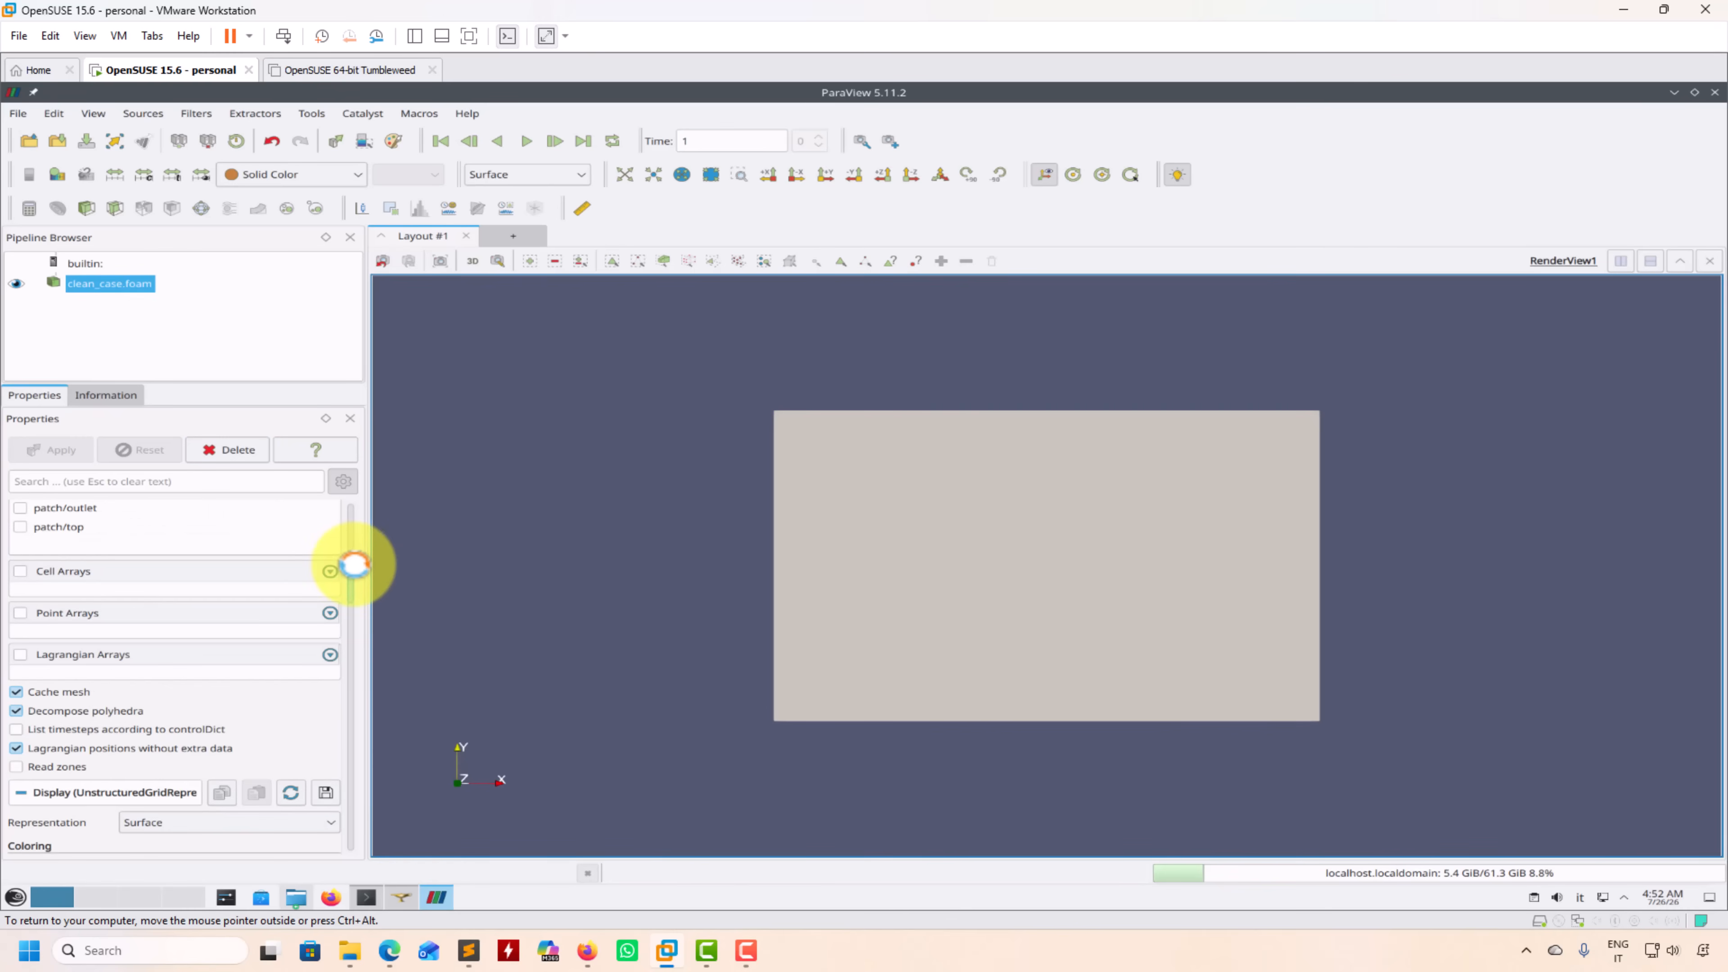
left_click(68, 690)
left_click(41, 709)
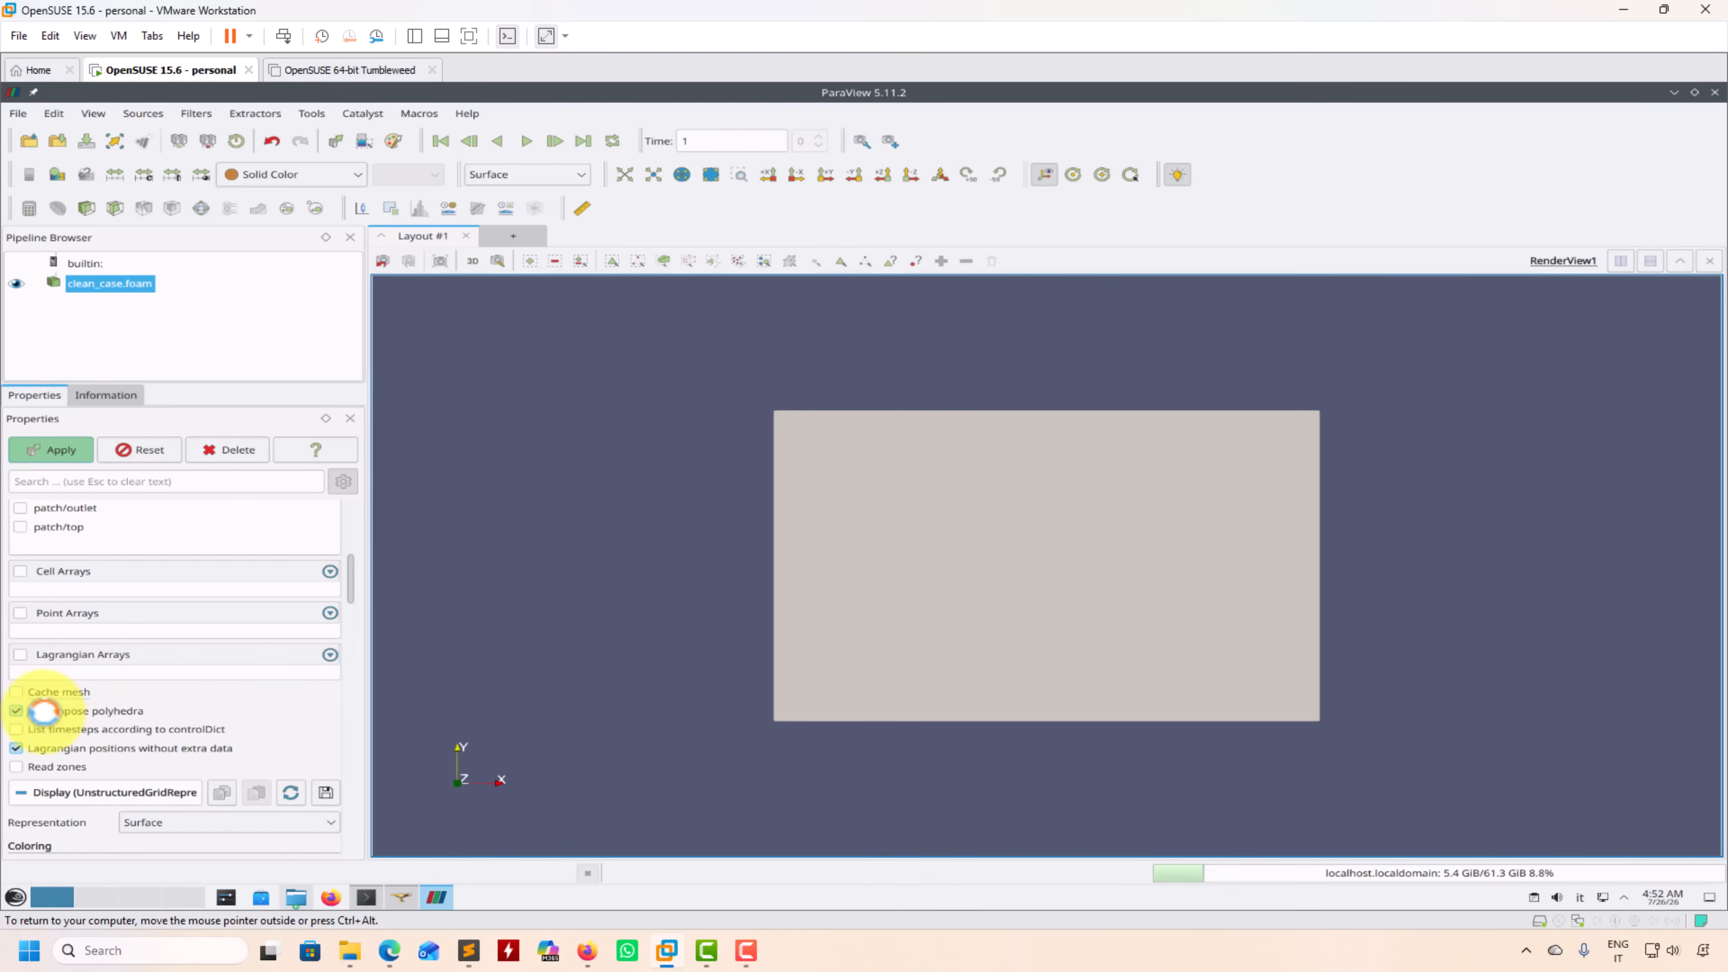
left_click(56, 450)
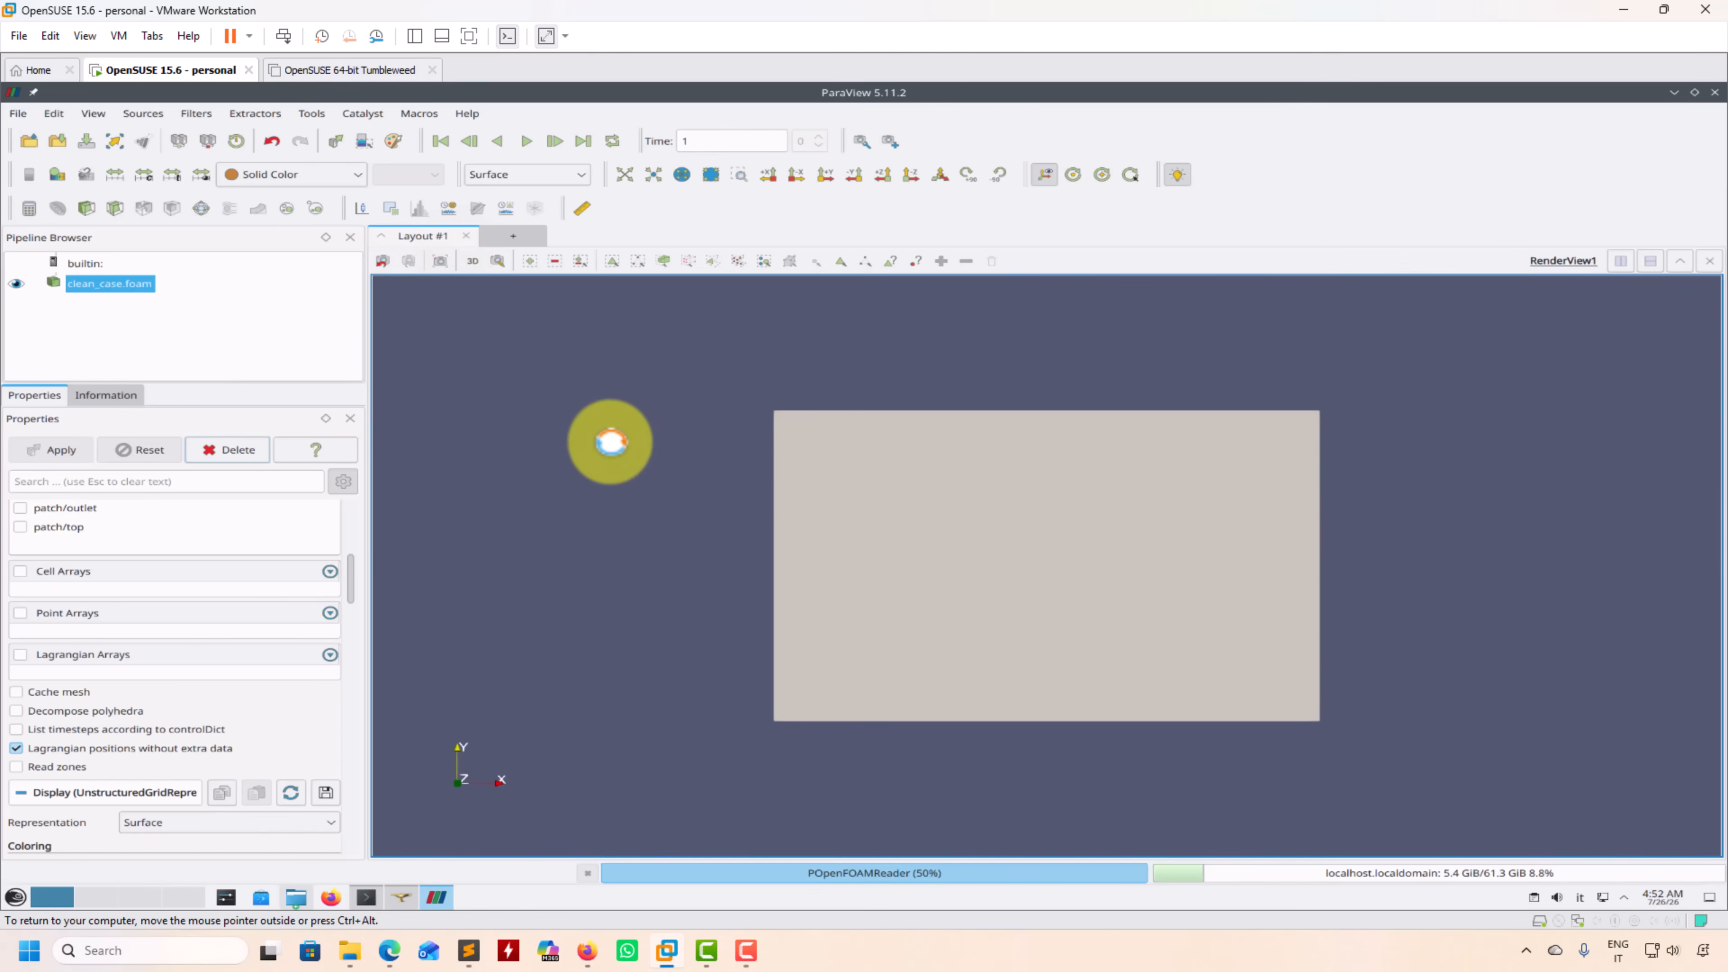
Step: Display the mesh as Surface With Edges and look over its polyhedral outer faces
left_click(567, 175)
left_click(540, 315)
left_click_drag(633, 467, 667, 506)
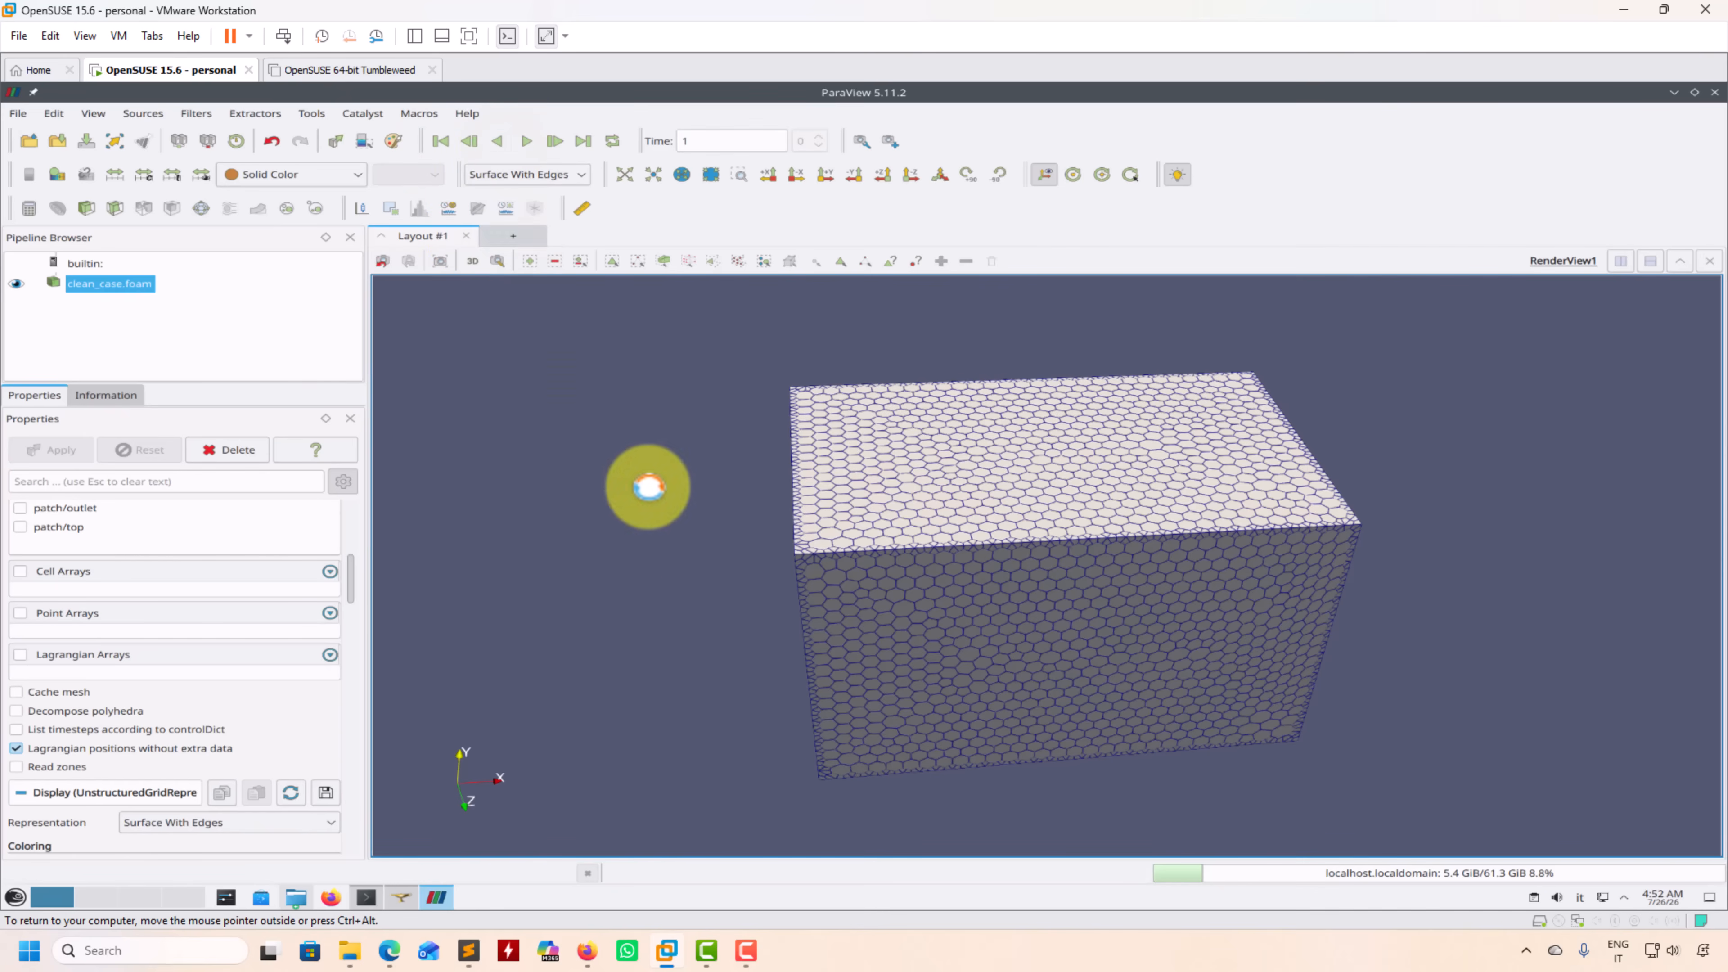
left_click_drag(640, 482, 701, 555)
Step: Move the case back to time 0 to view the original tetrahedral mesh
left_click_drag(357, 584, 362, 507)
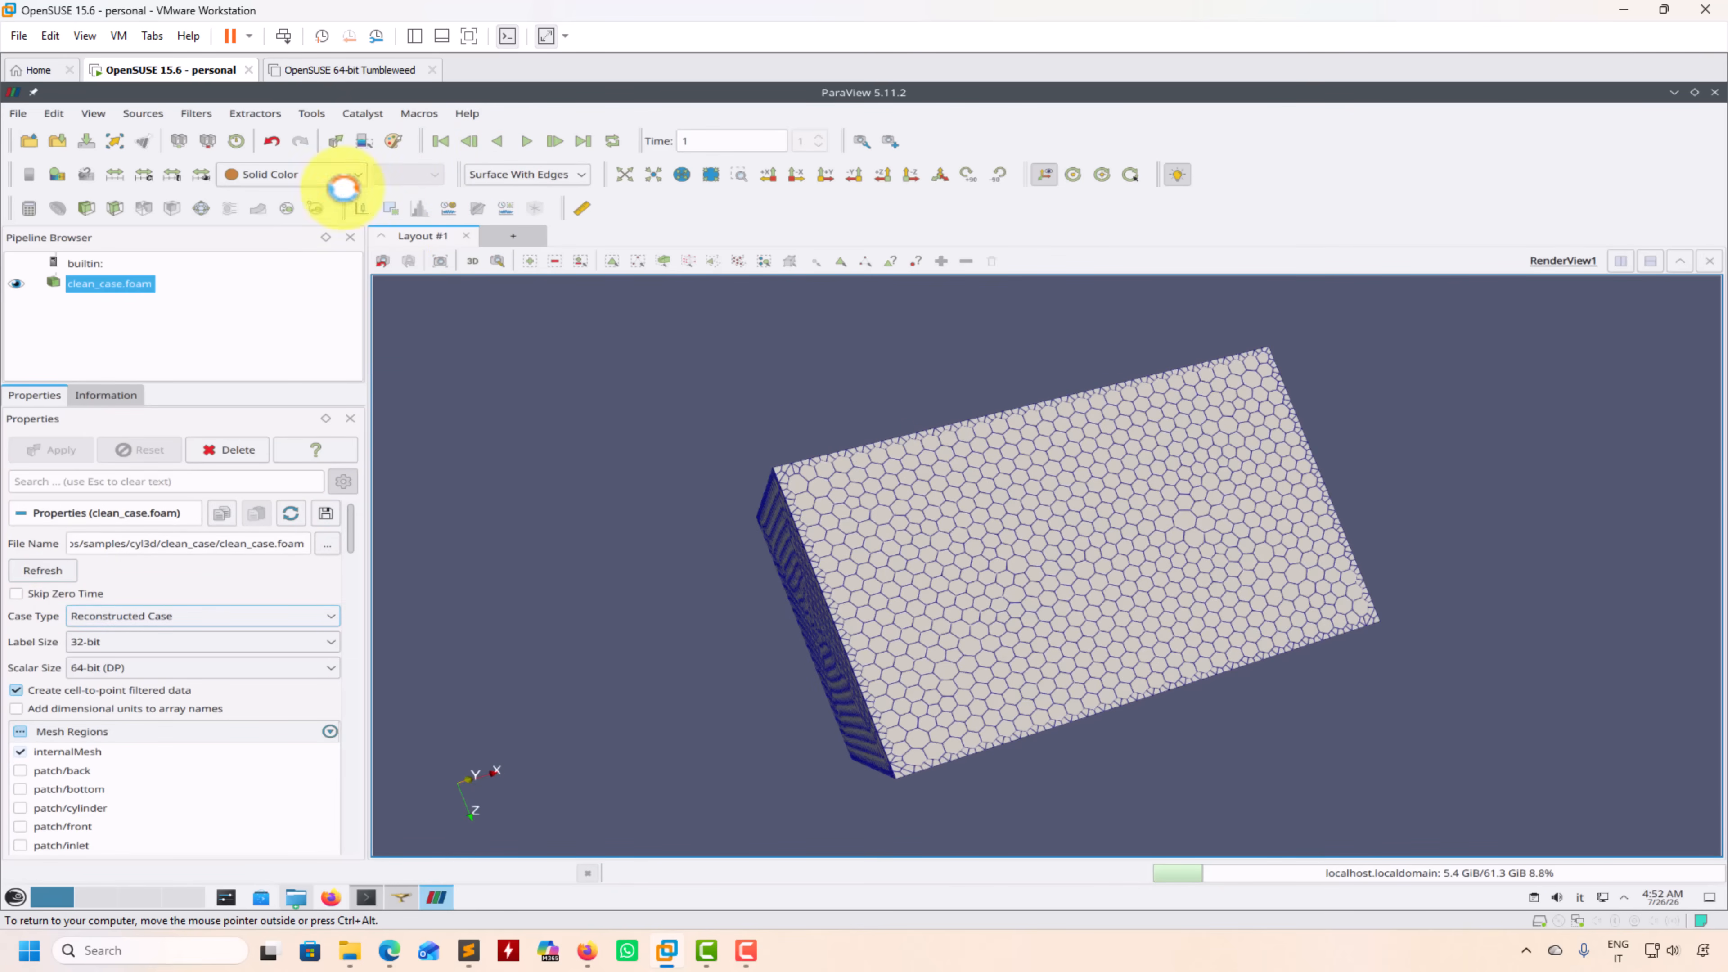
left_click(469, 140)
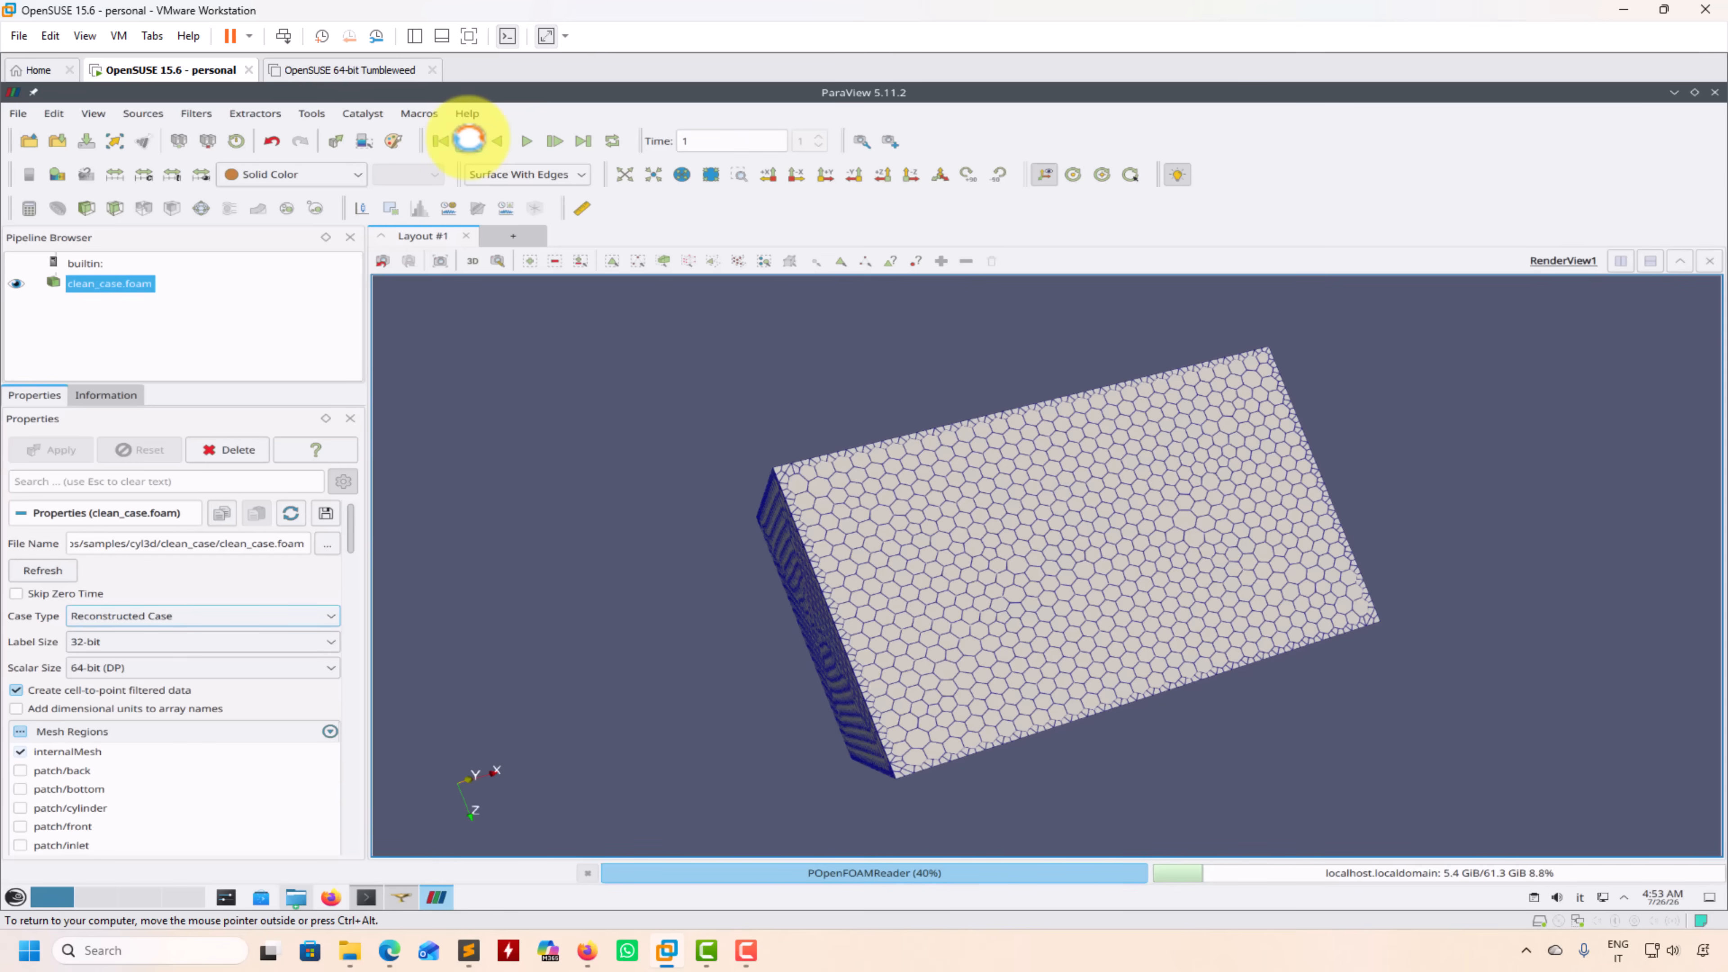
left_click_drag(638, 428, 905, 531)
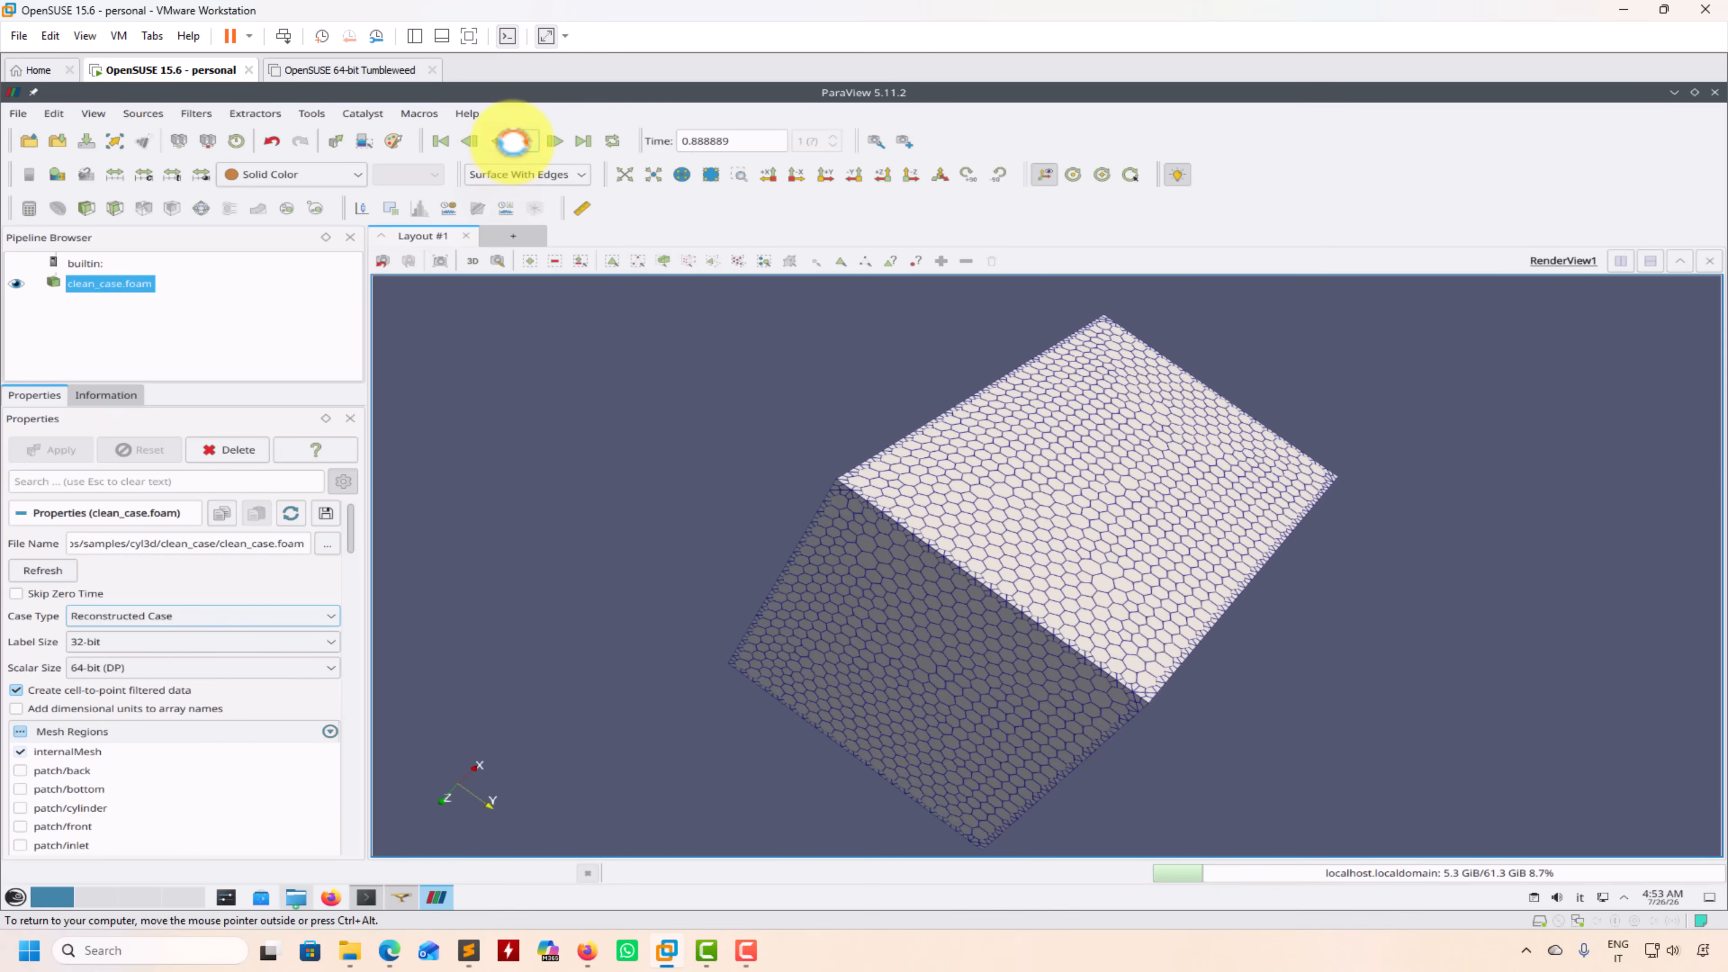
left_click(502, 141)
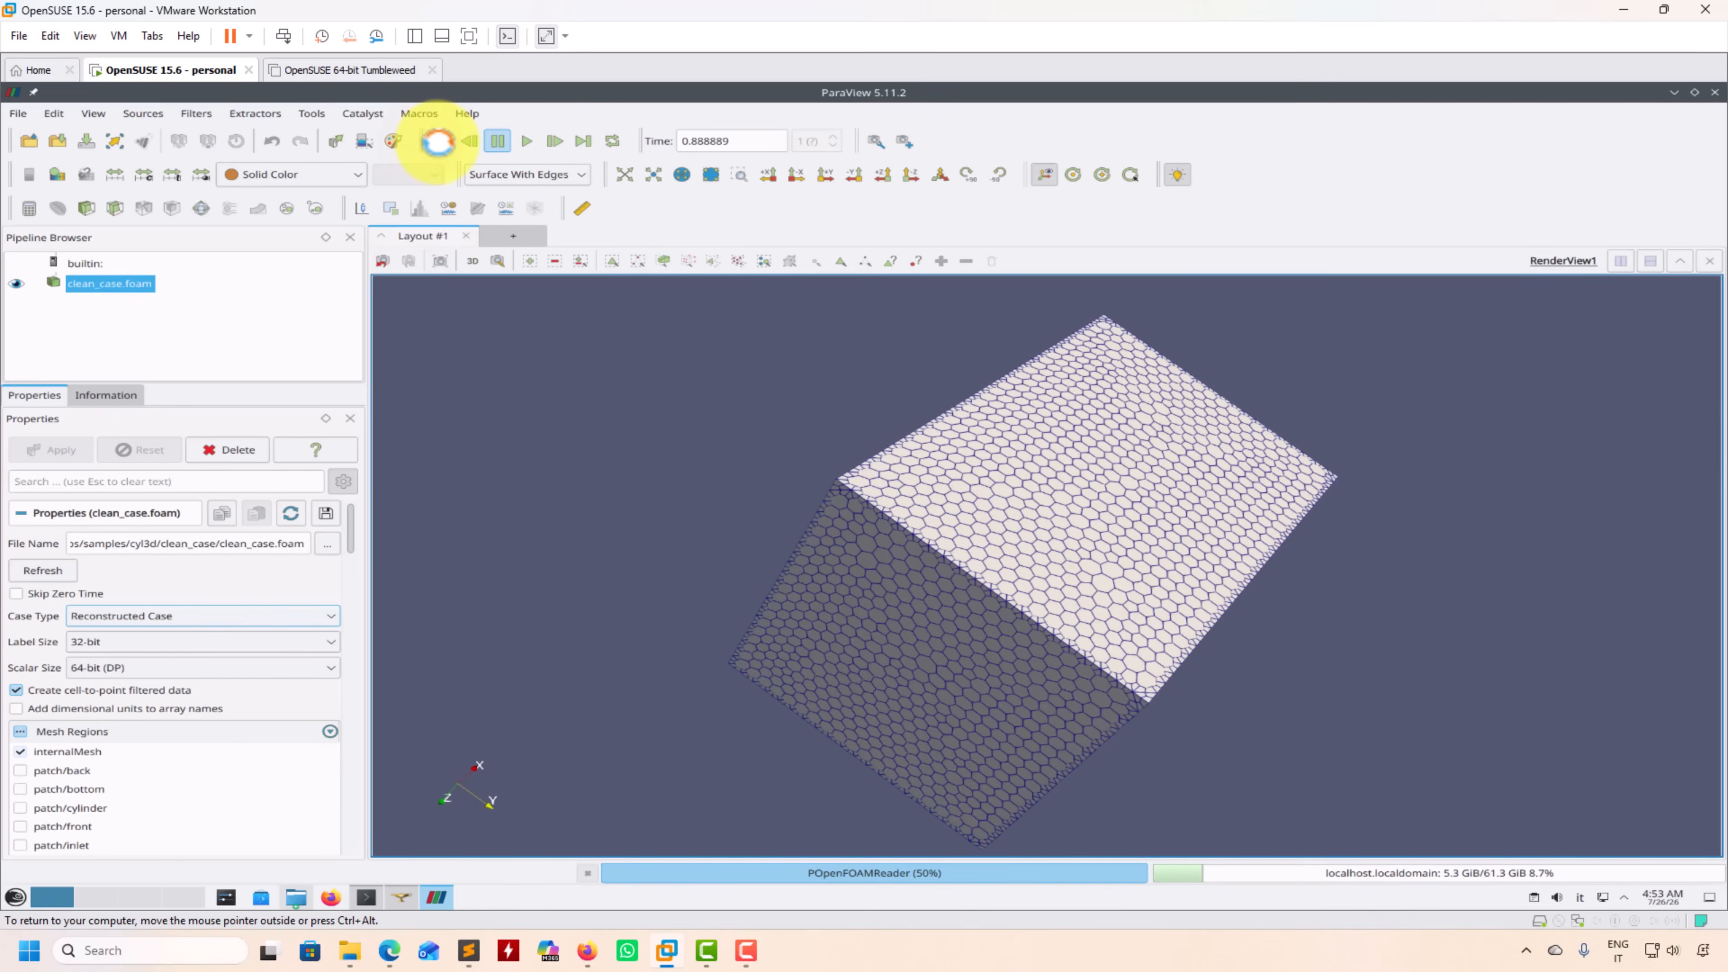
left_click(504, 142)
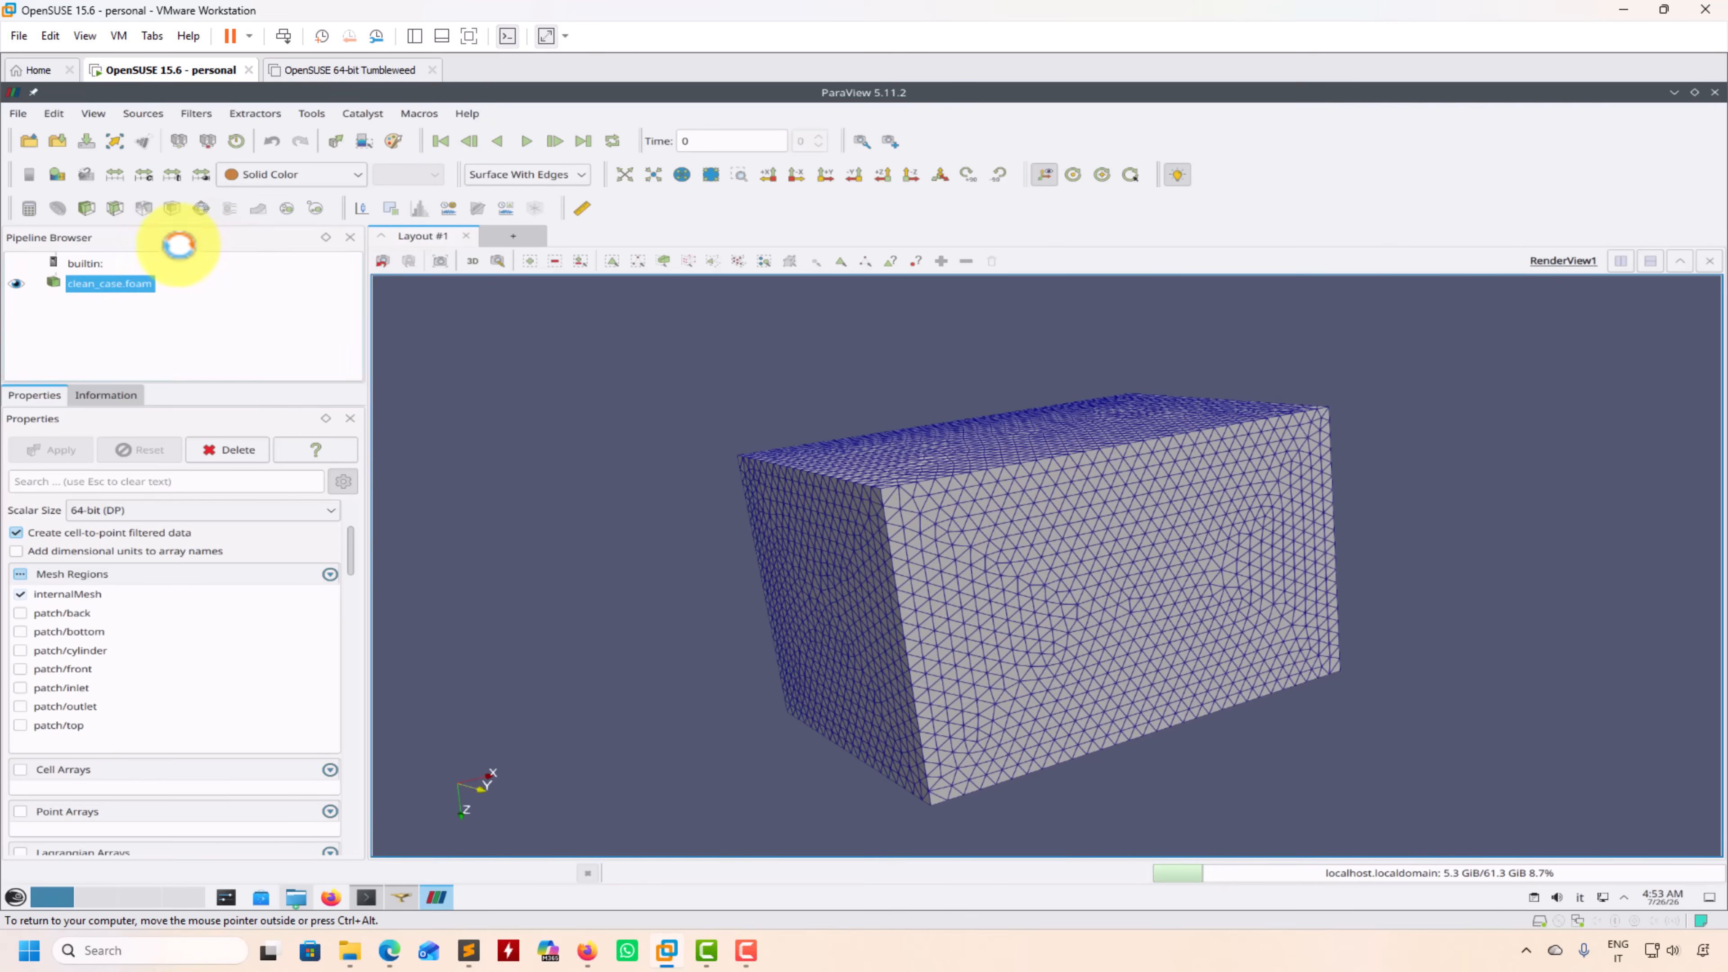
Step: Clip the mesh with a Y-normal plane and display the clip as Surface With Edges
left_click(90, 209)
scroll(154, 706, "down", 5)
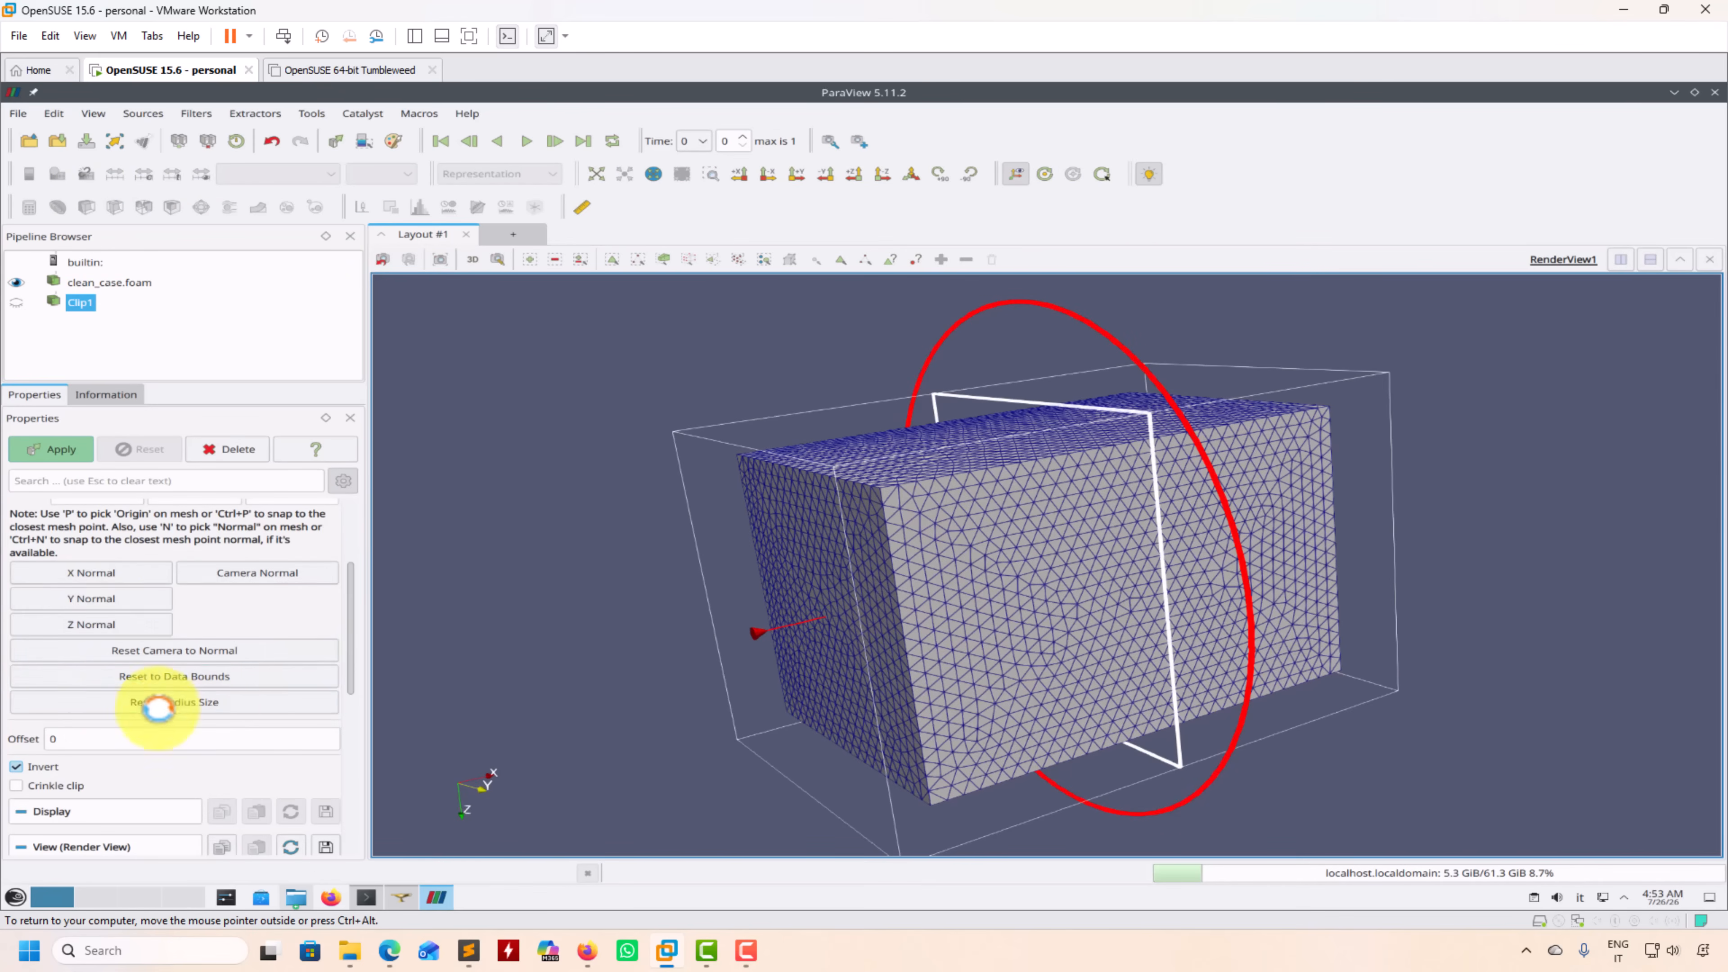
left_click(139, 578)
left_click(58, 453)
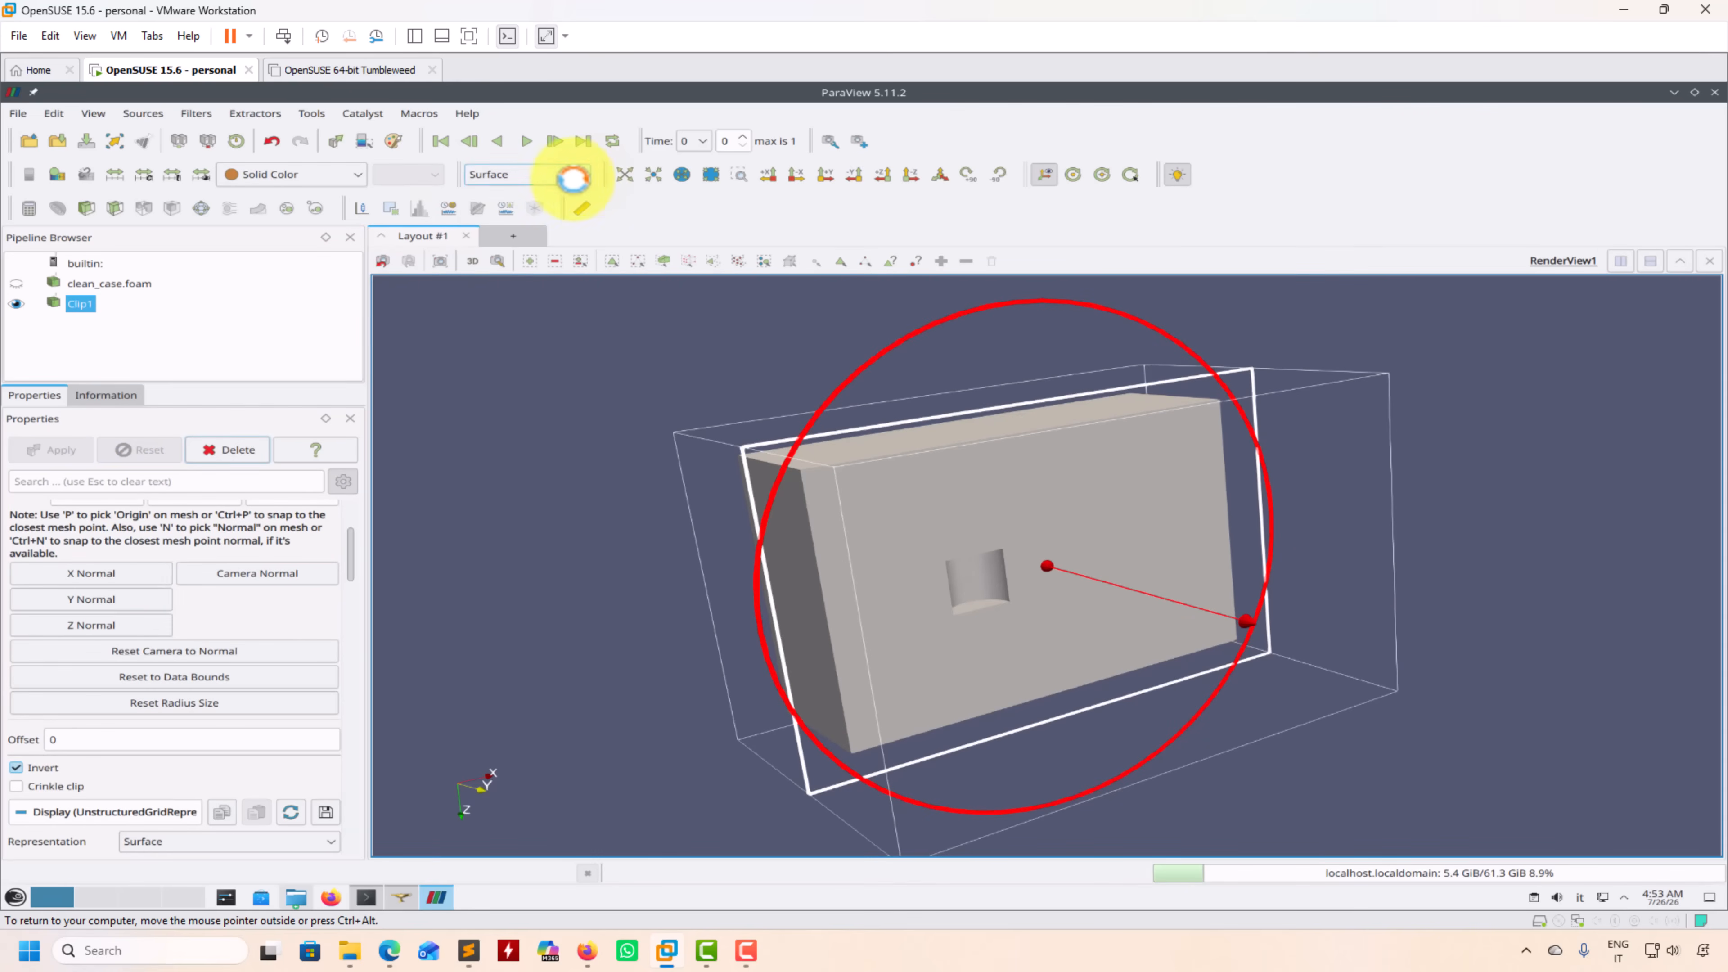
left_click(573, 176)
left_click(542, 315)
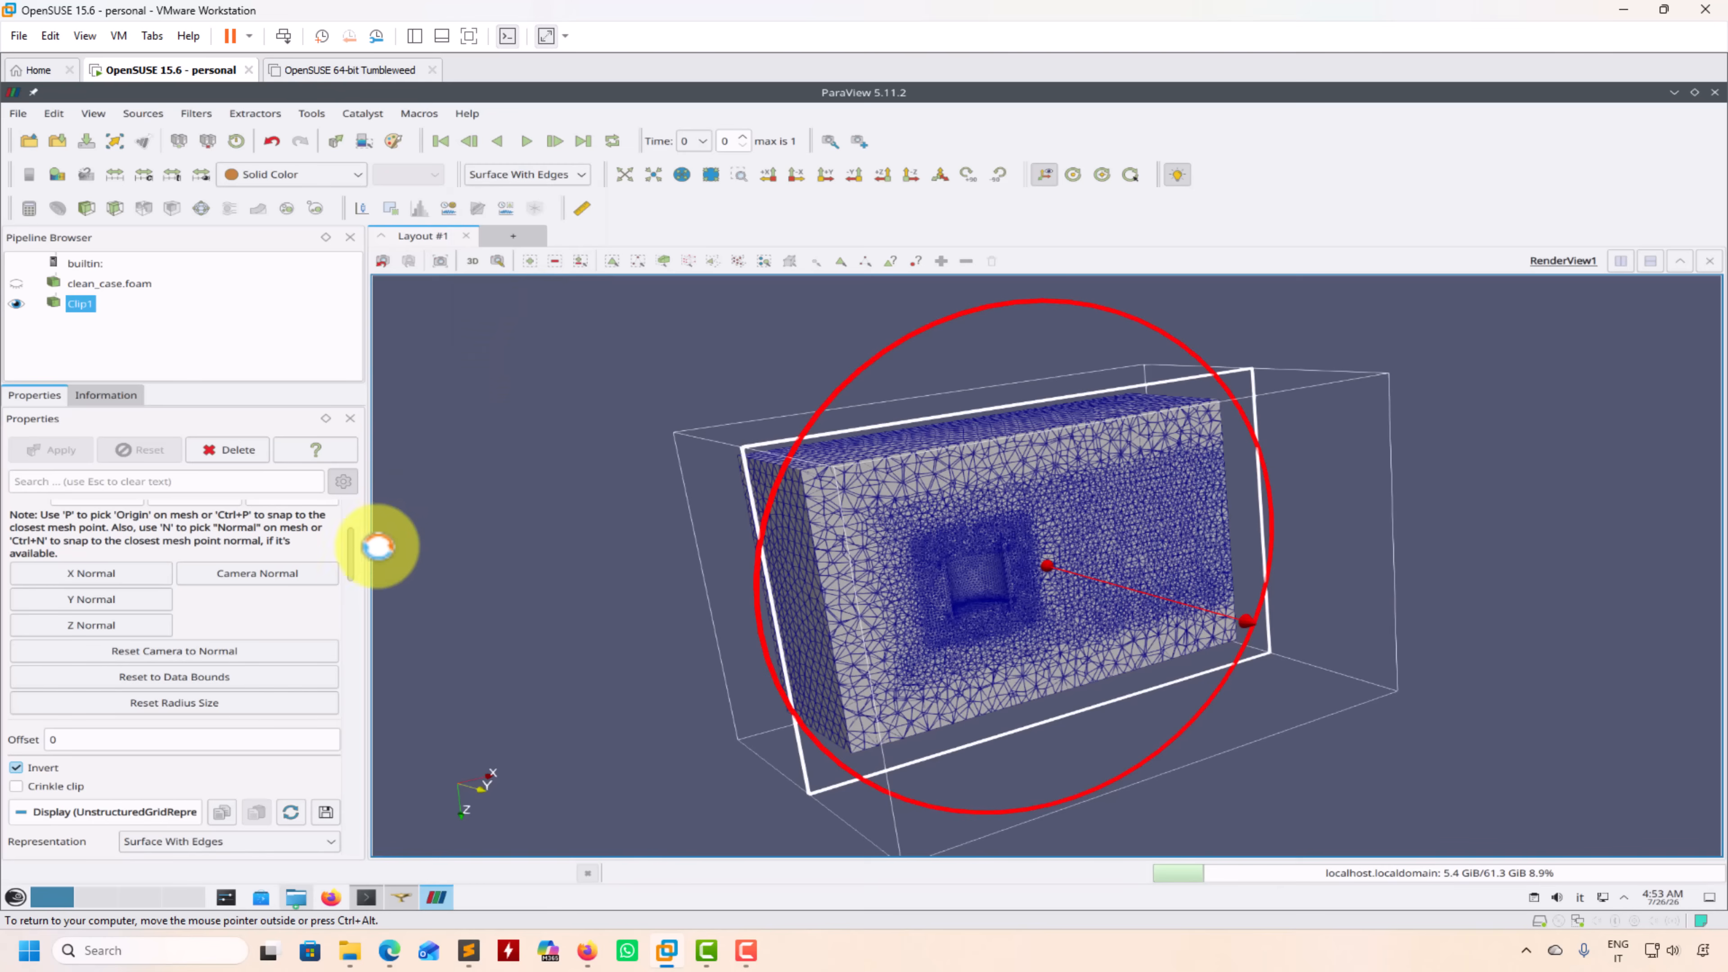
Step: Enable Crinkle clip to keep whole cells along the cut, and hide the clipping plane
left_click_drag(352, 557, 347, 579)
left_click(15, 637)
left_click(49, 449)
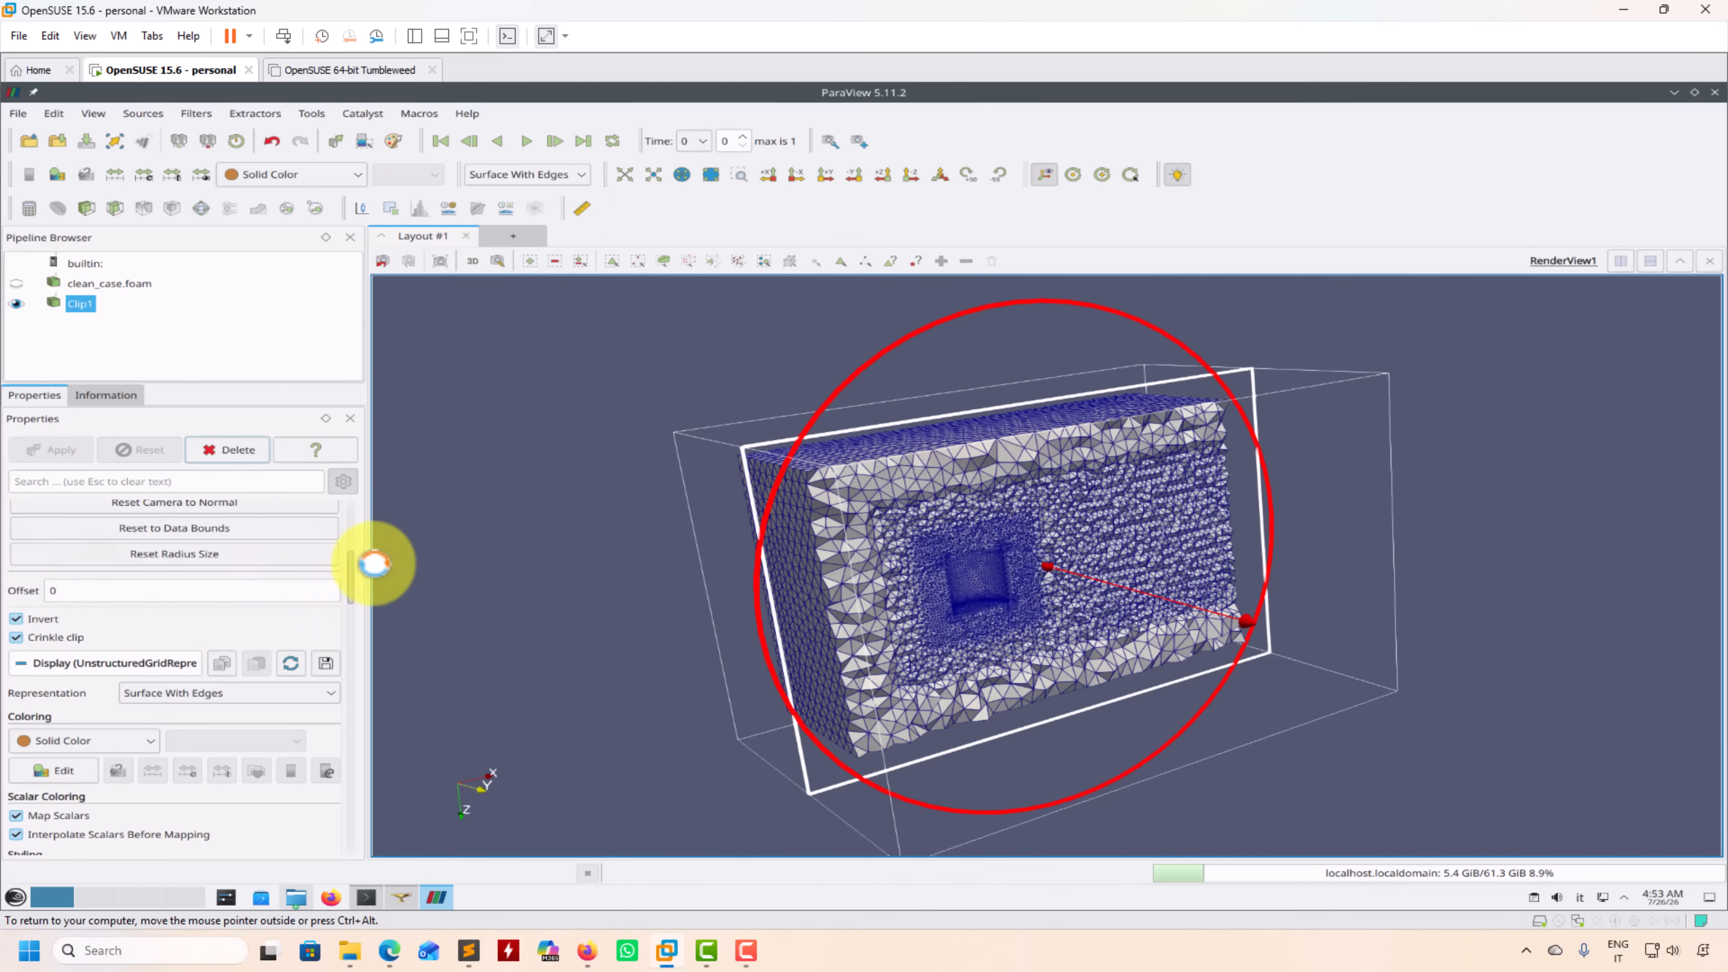
left_click_drag(353, 580, 352, 492)
left_click(17, 587)
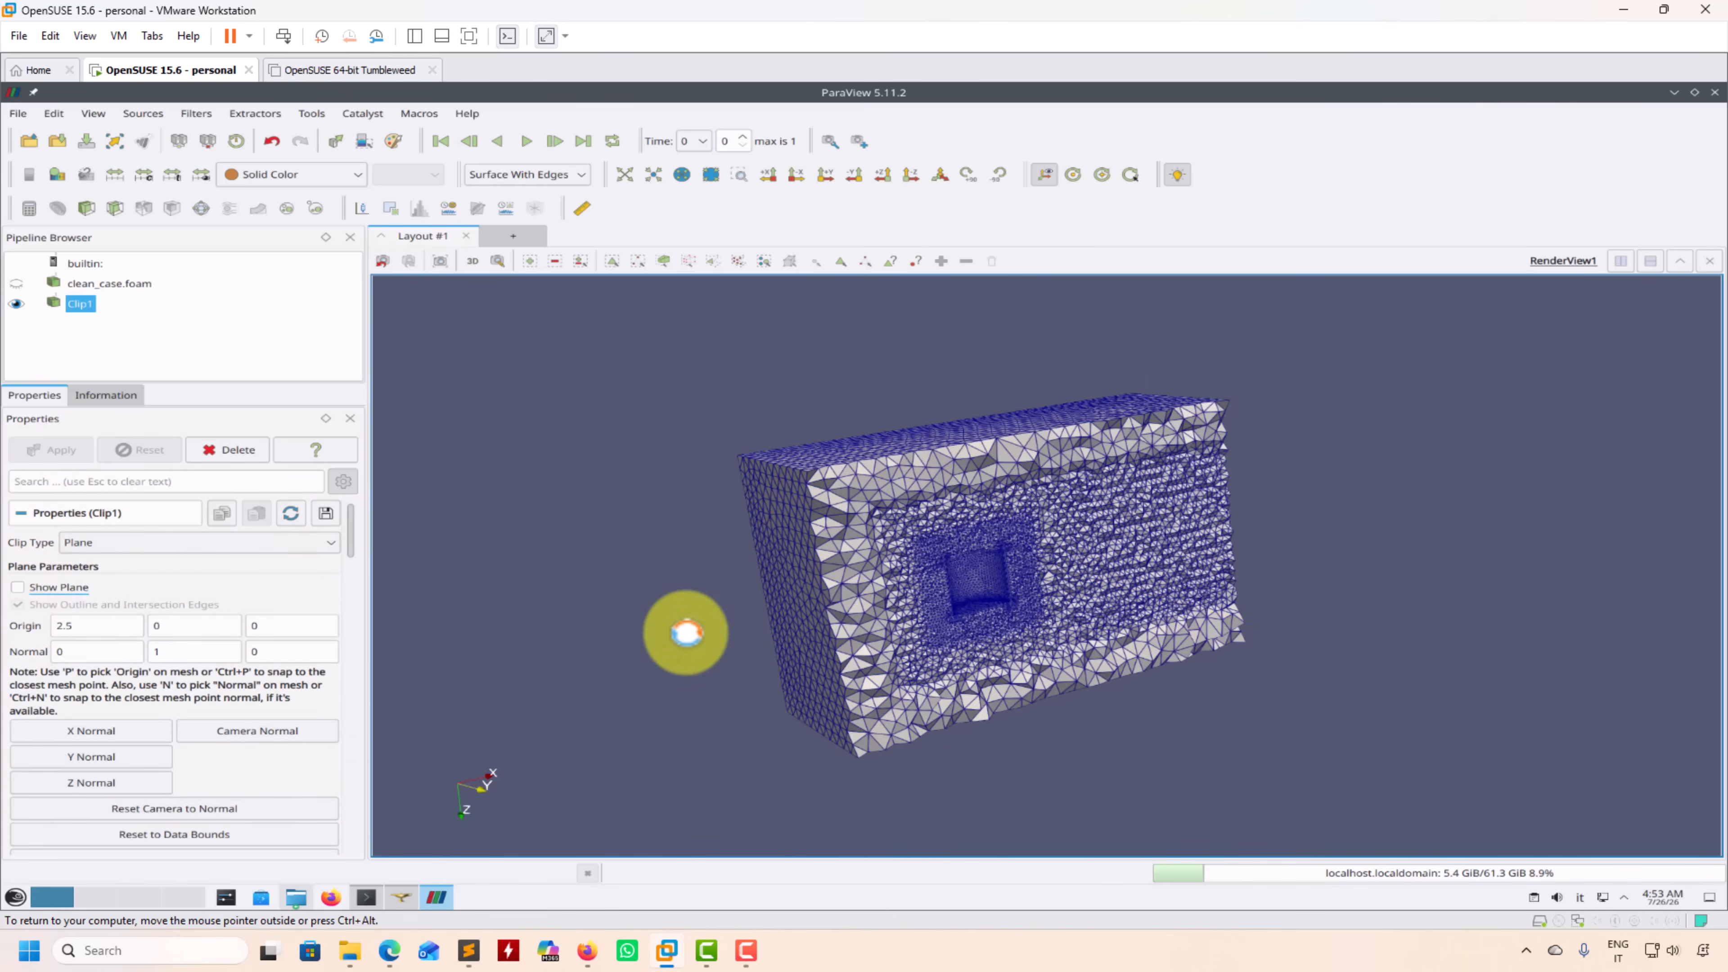
Step: Examine the viscous layers of the tetrahedral mesh at the corner of the cylinder cutout
left_click_drag(559, 587, 594, 553)
right_click_drag(1103, 485, 983, 644)
middle_click_drag(984, 645, 1028, 528)
left_click_drag(1028, 529, 1026, 480)
right_click_drag(1025, 479, 1092, 656)
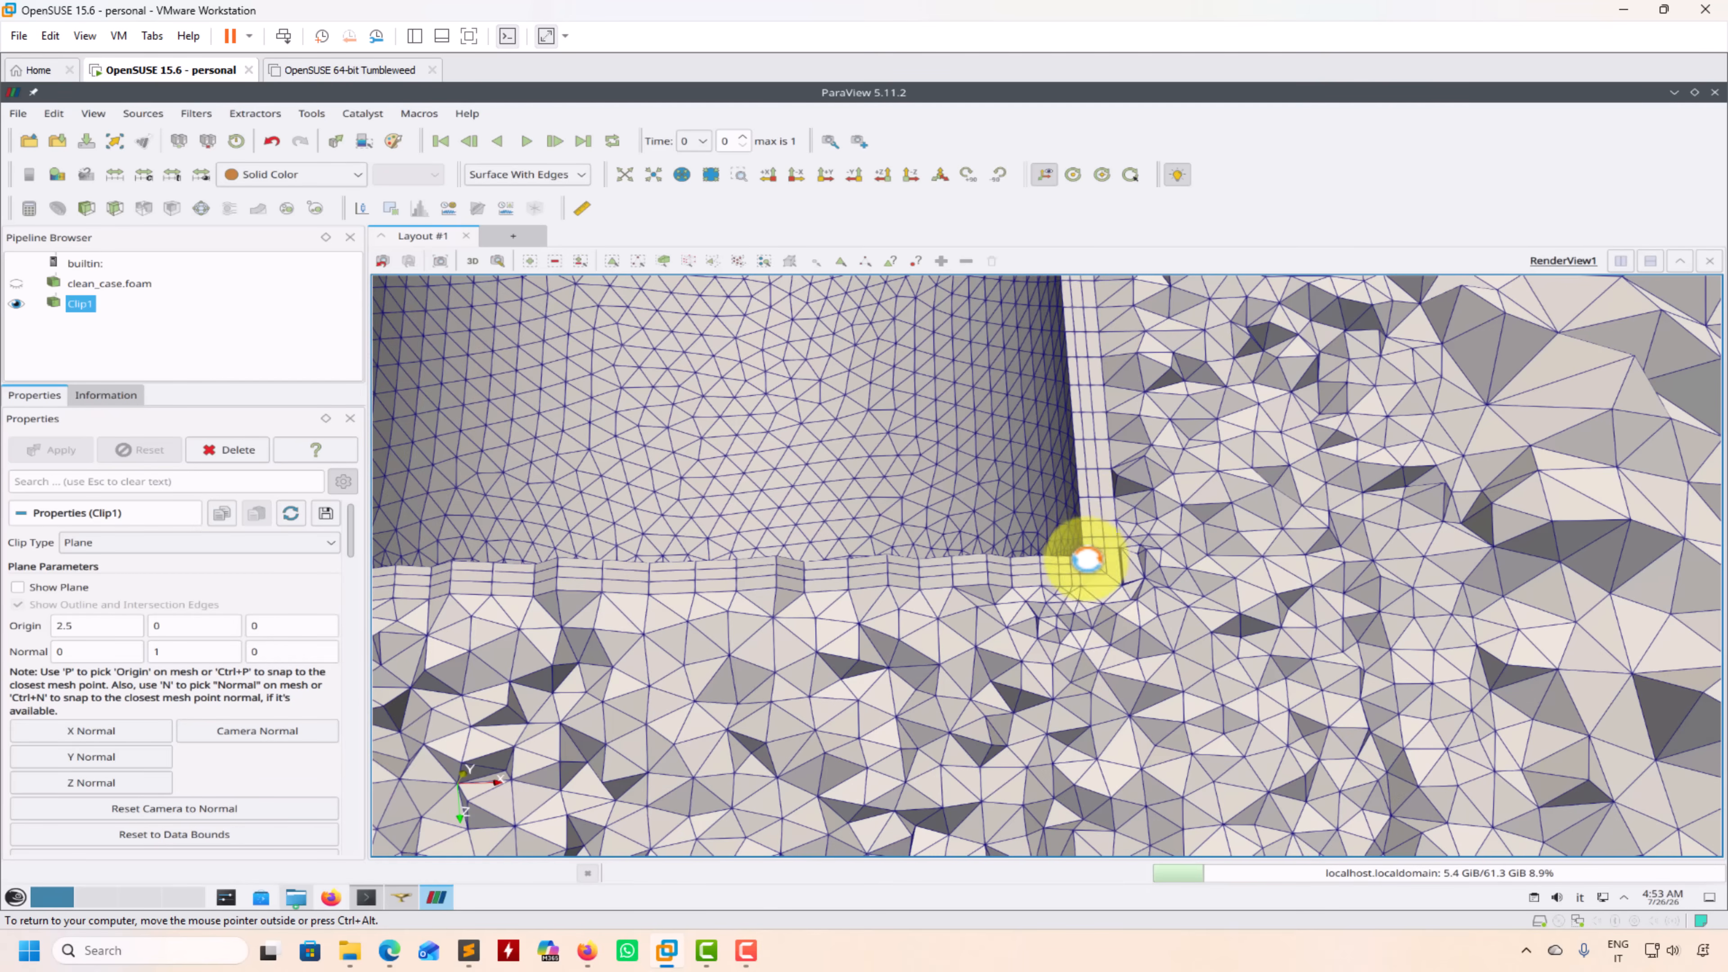
left_click_drag(1157, 579, 1126, 600)
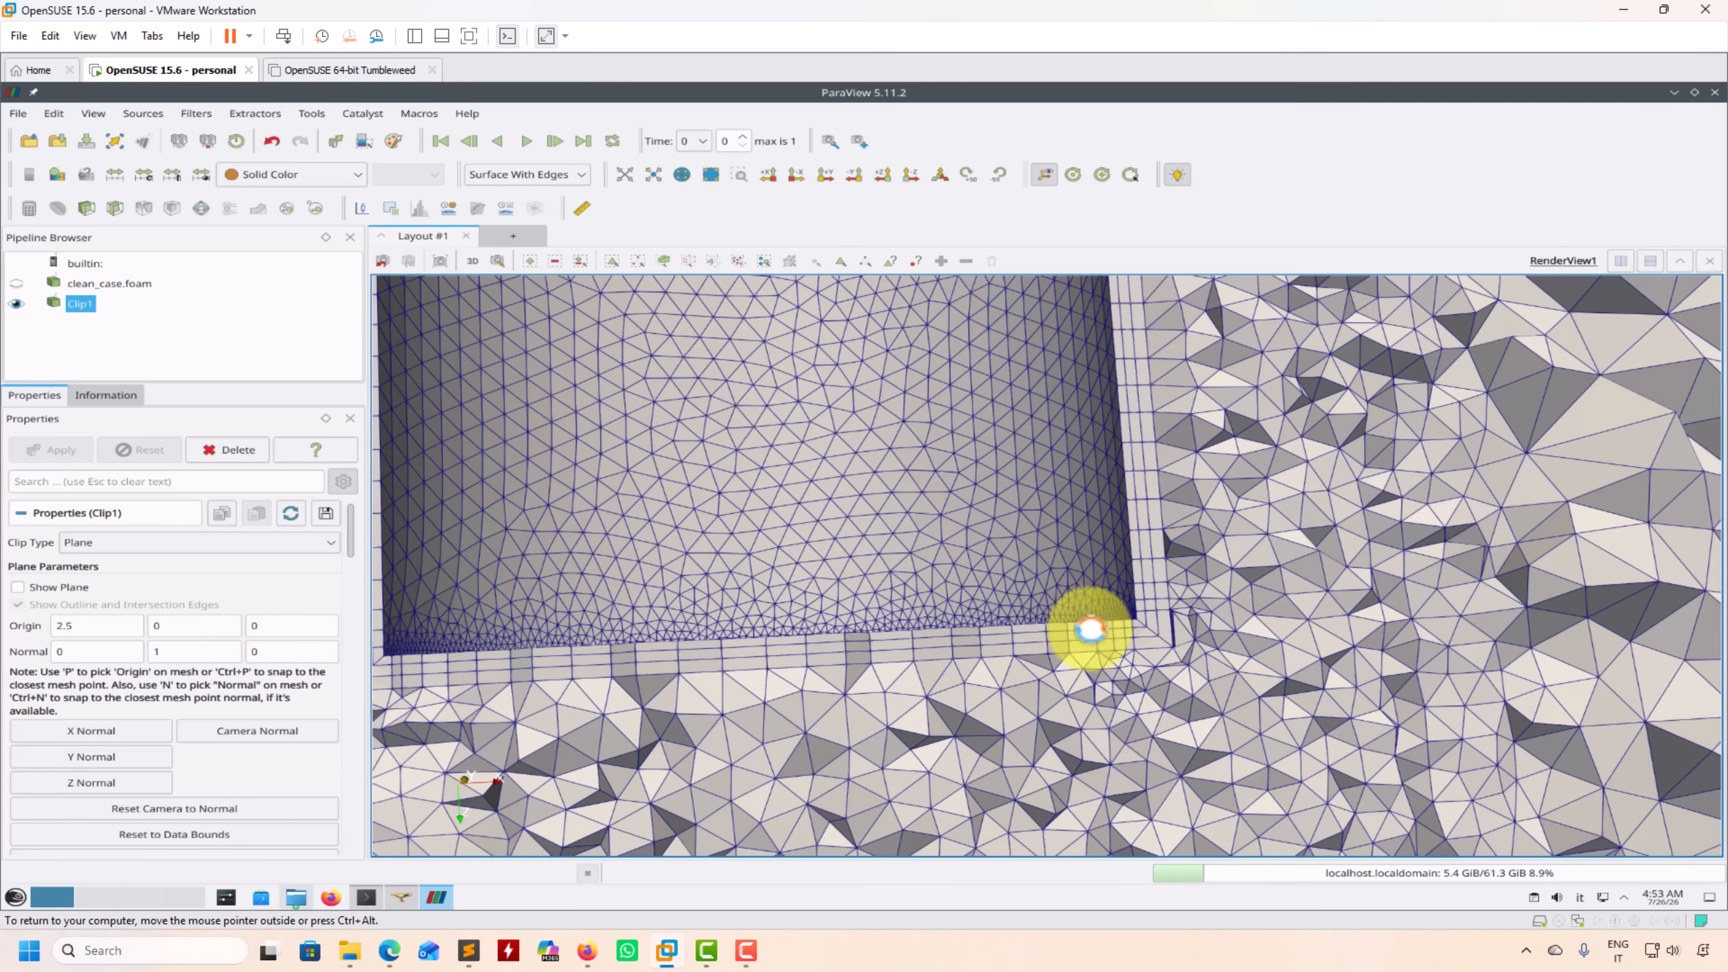
Step: Switch to the last time step and examine the polyhedral mesh's wall layers at the same cylinder corner
left_click(585, 141)
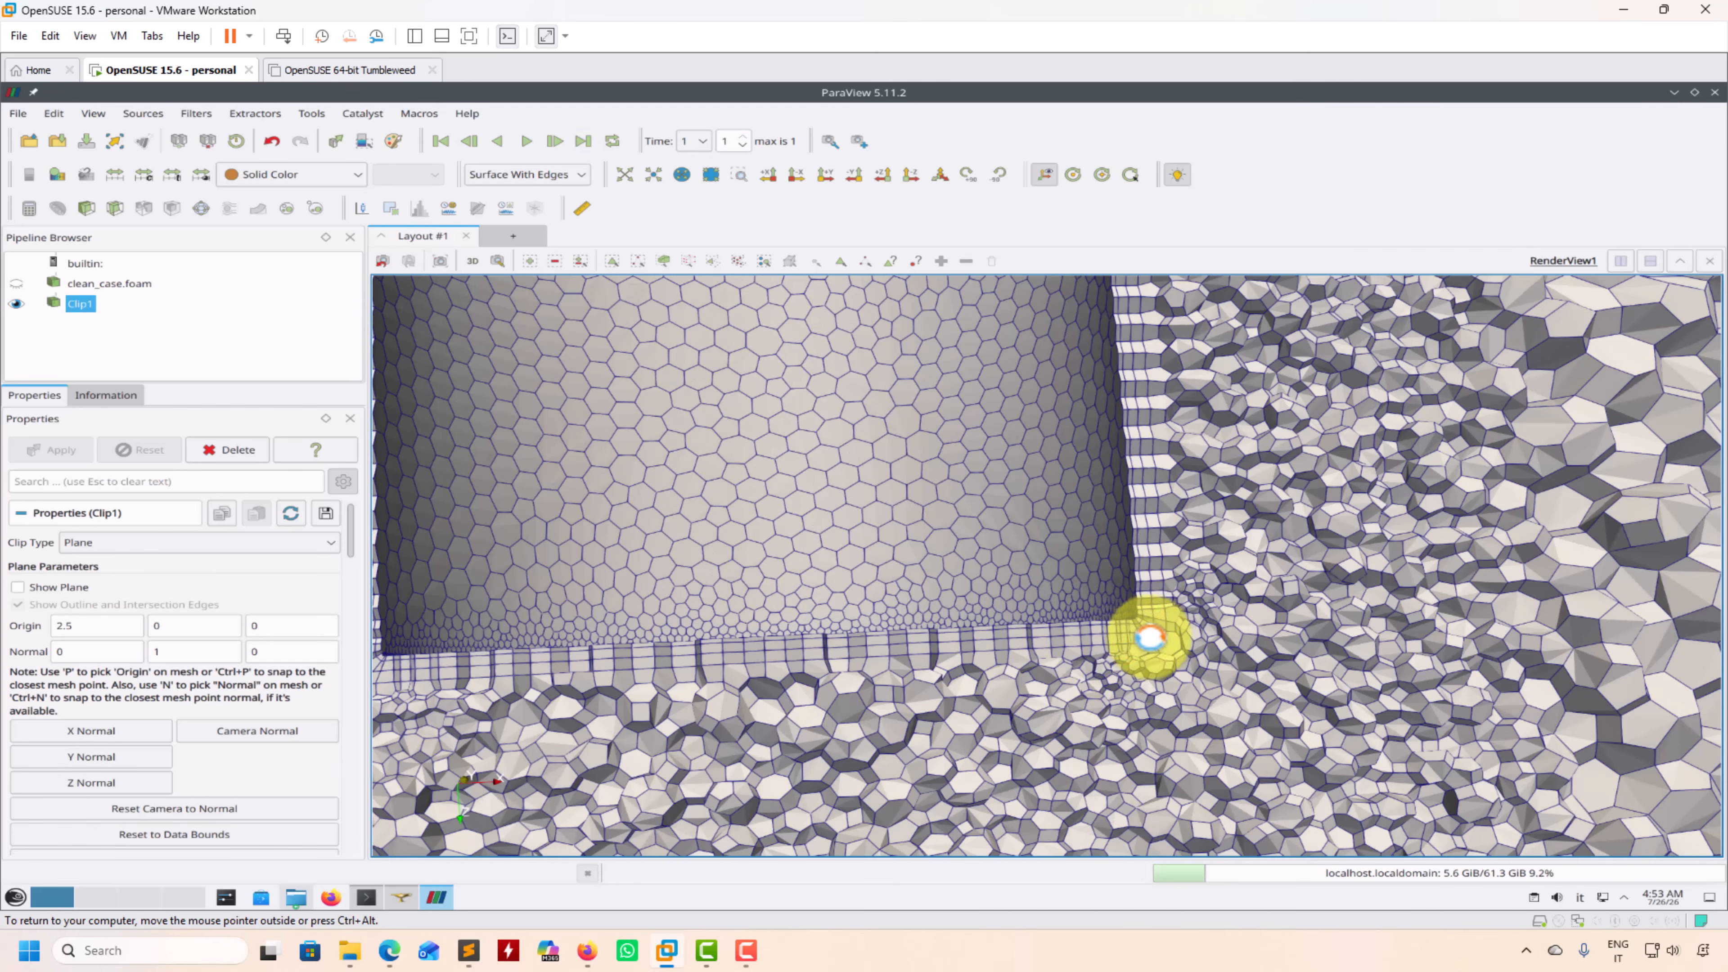
scroll(1146, 588, "up", 5)
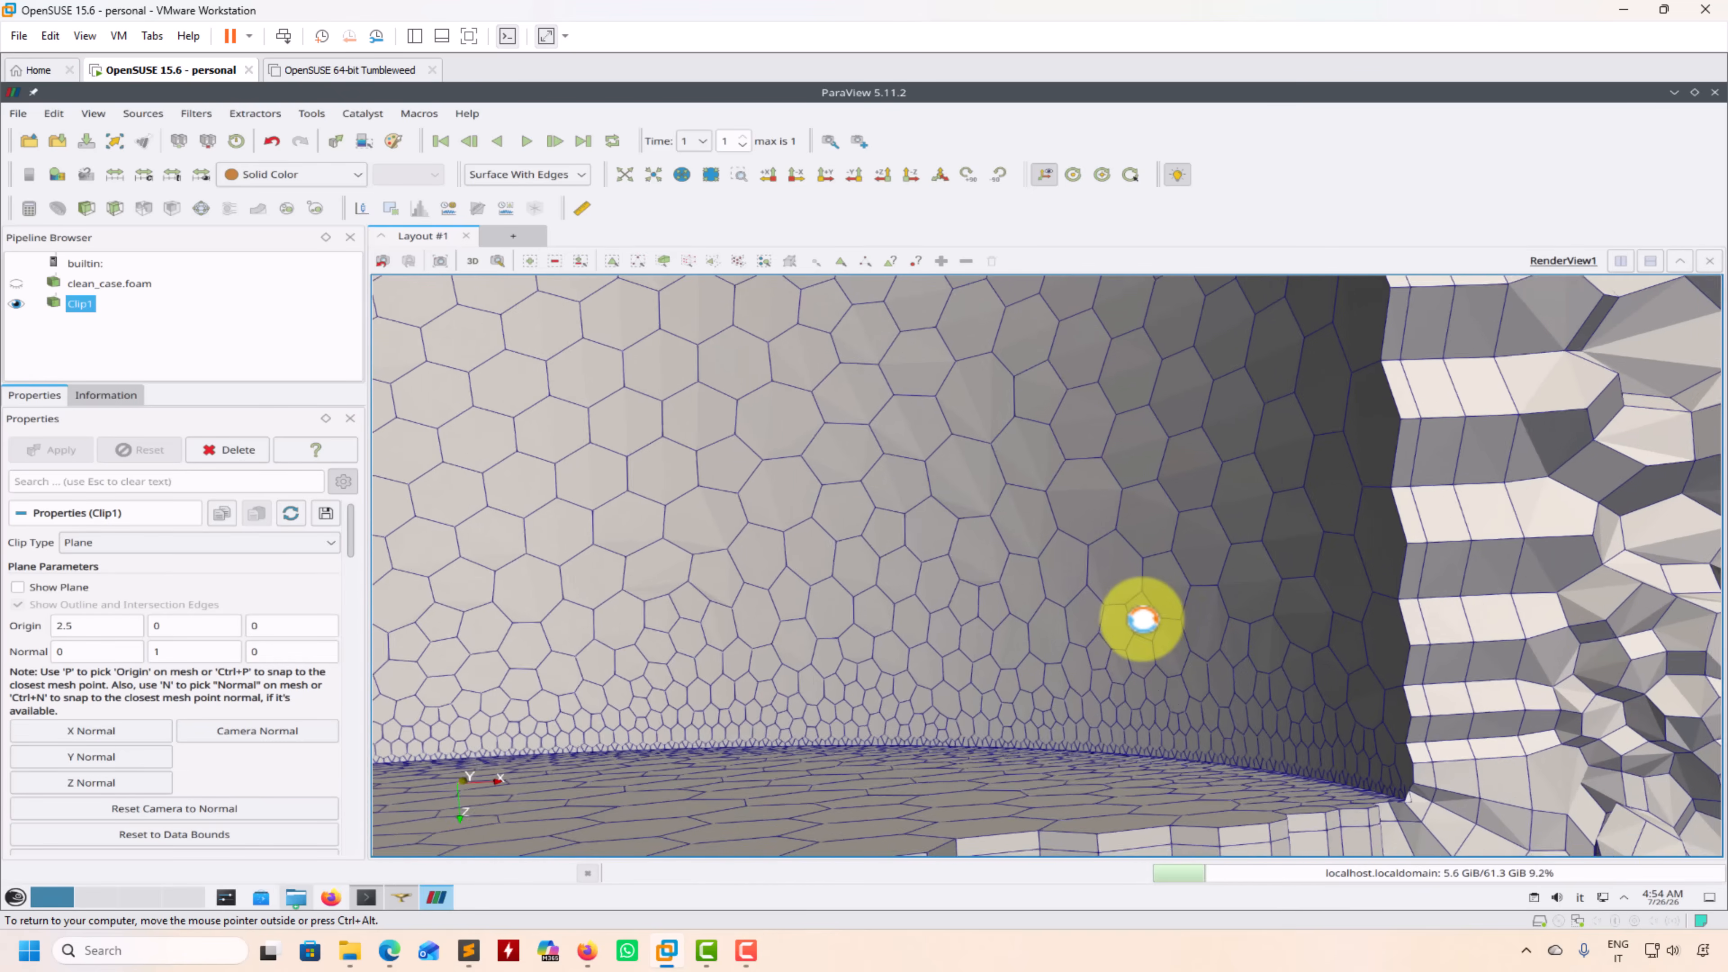
left_click_drag(1143, 619, 1061, 617)
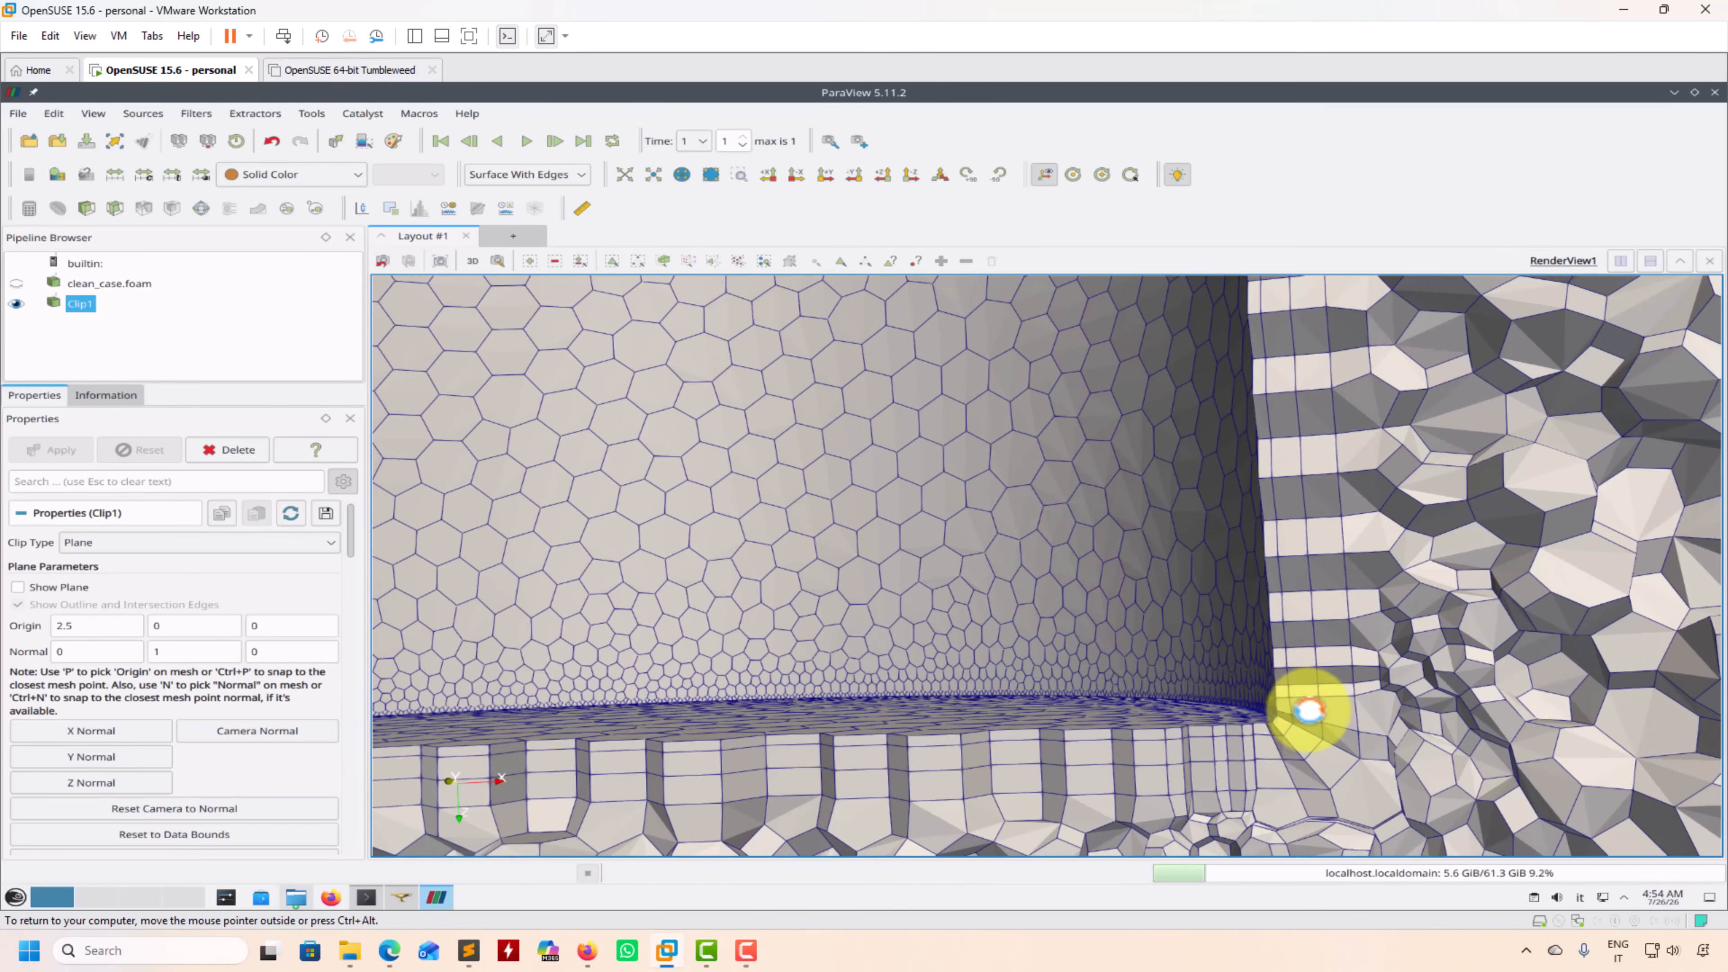
left_click_drag(1292, 760, 1111, 629)
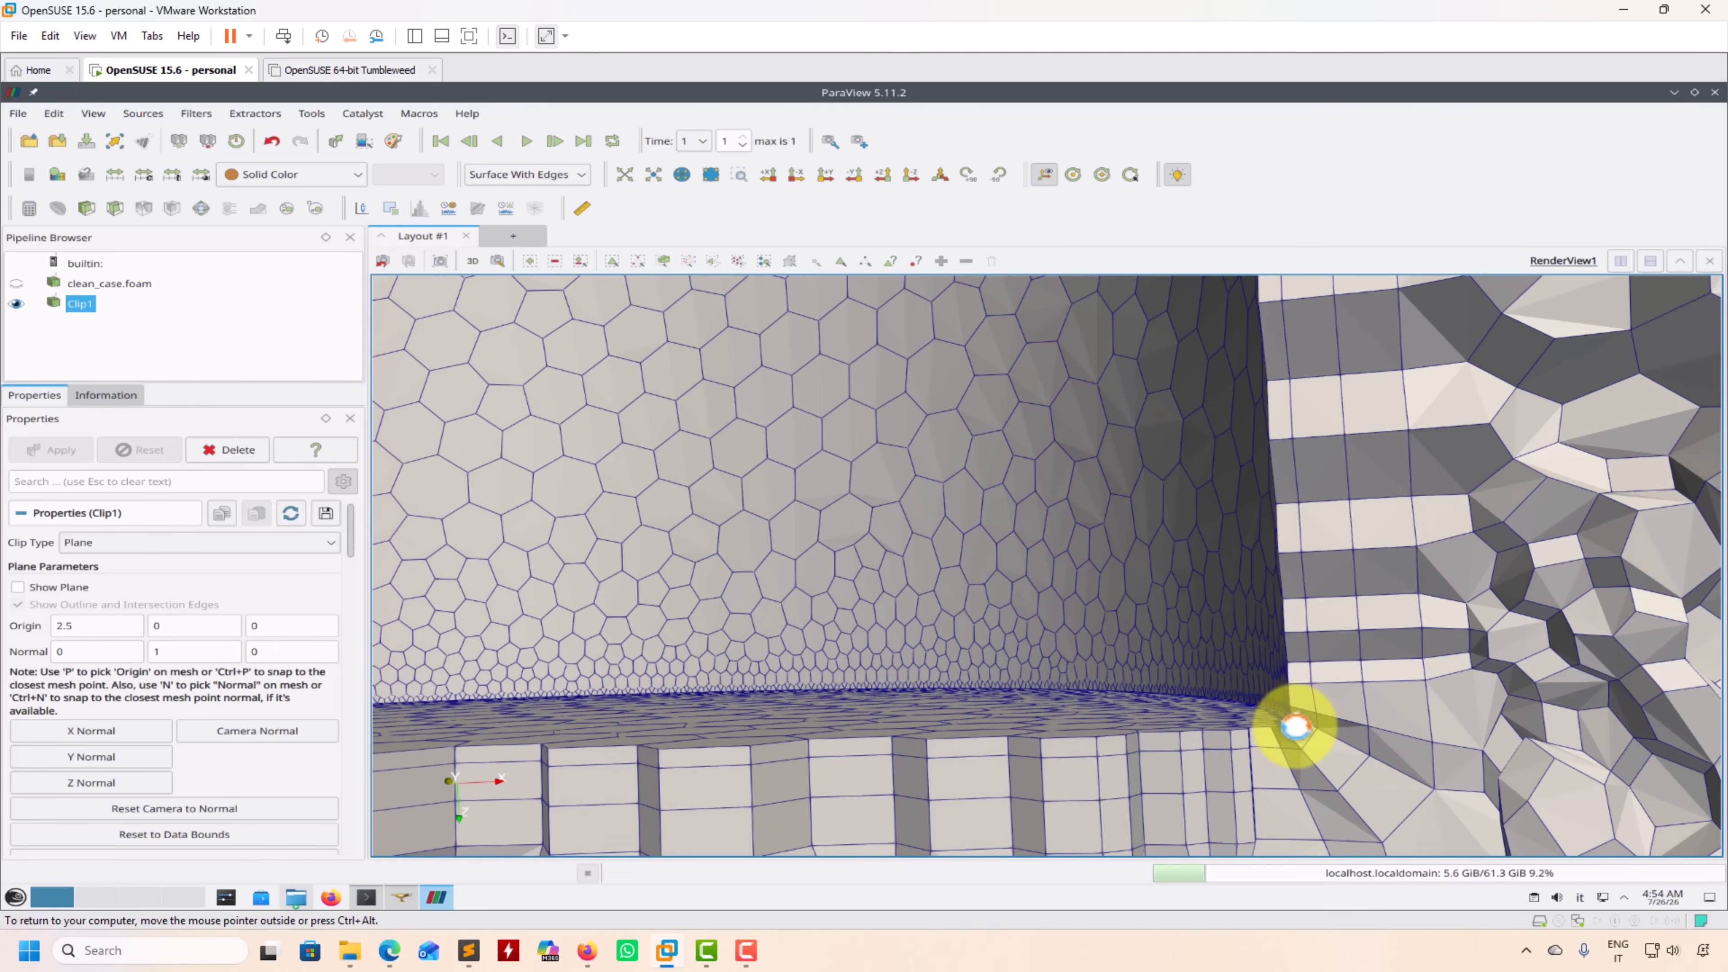
Step: Compare the wall layers at the cylinder corner between time step 0 and time step 1, ending on the polyhedral mesh
mouse_move(1339, 725)
left_mouse_down()
mouse_move(1338, 695)
mouse_move(1323, 706)
left_mouse_up()
left_click_drag(1148, 668, 1150, 675)
right_click_drag(1002, 433, 1002, 447)
right_click_drag(1214, 590, 1213, 625)
left_click(446, 142)
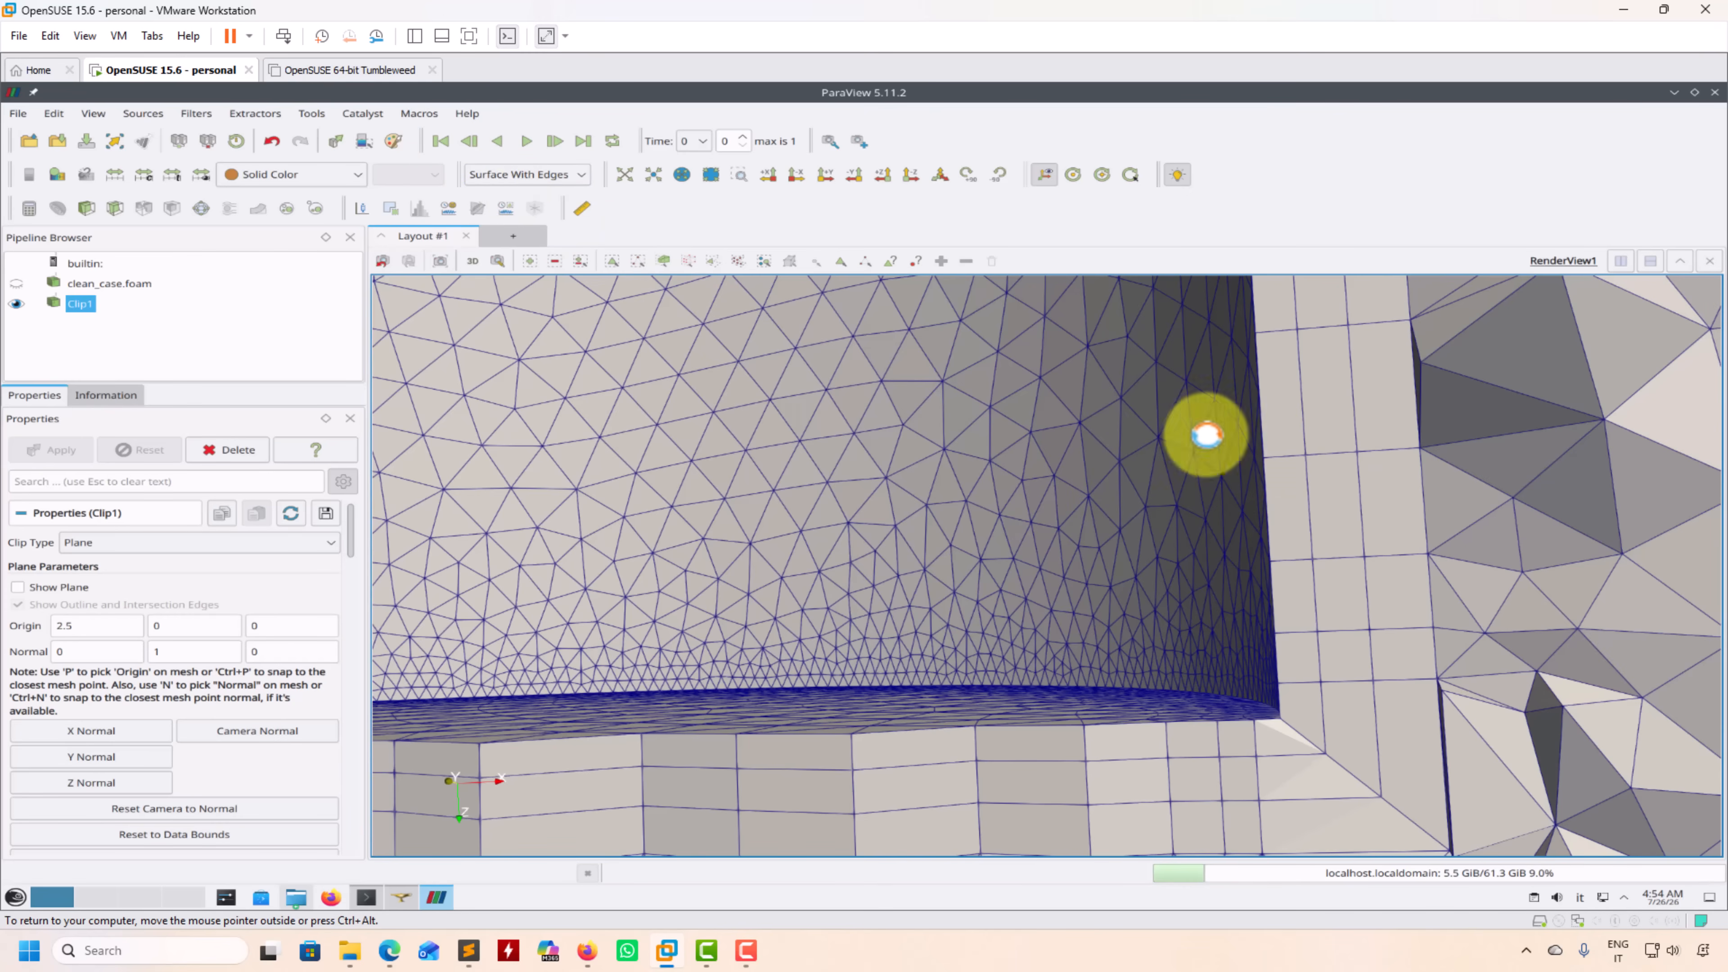
left_click(583, 141)
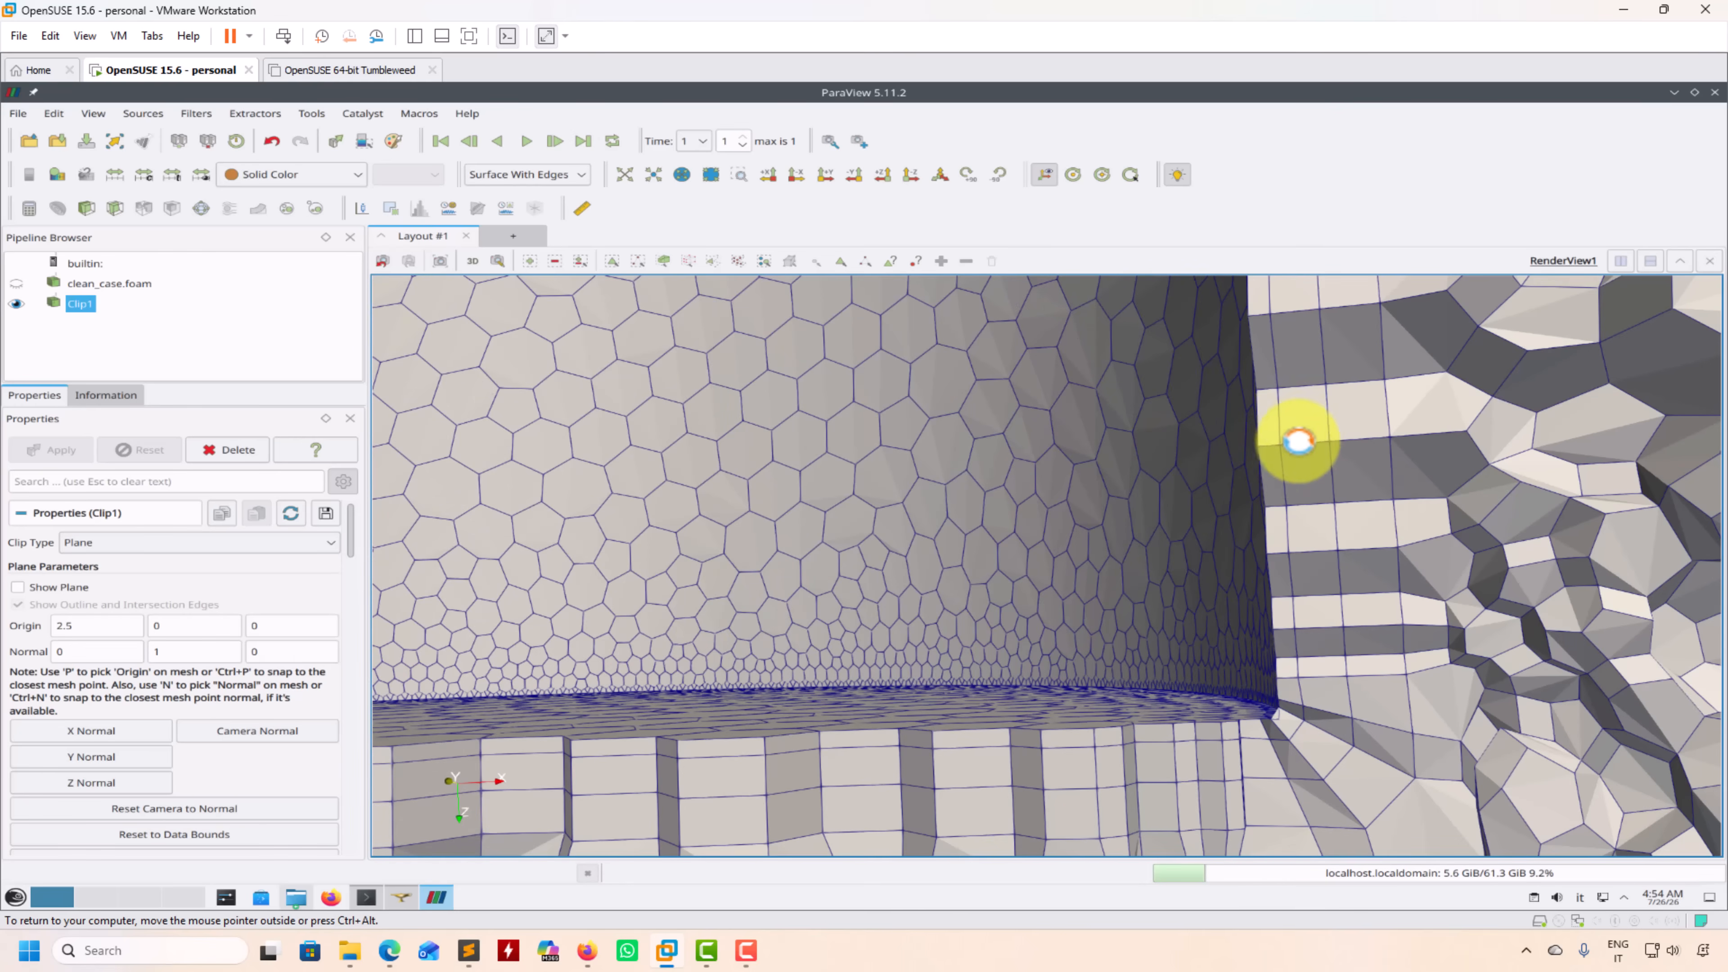
Step: Examine the clipped polyhedral mesh around the cylinder cutout and across the whole domain
left_click_drag(1317, 476, 1283, 582)
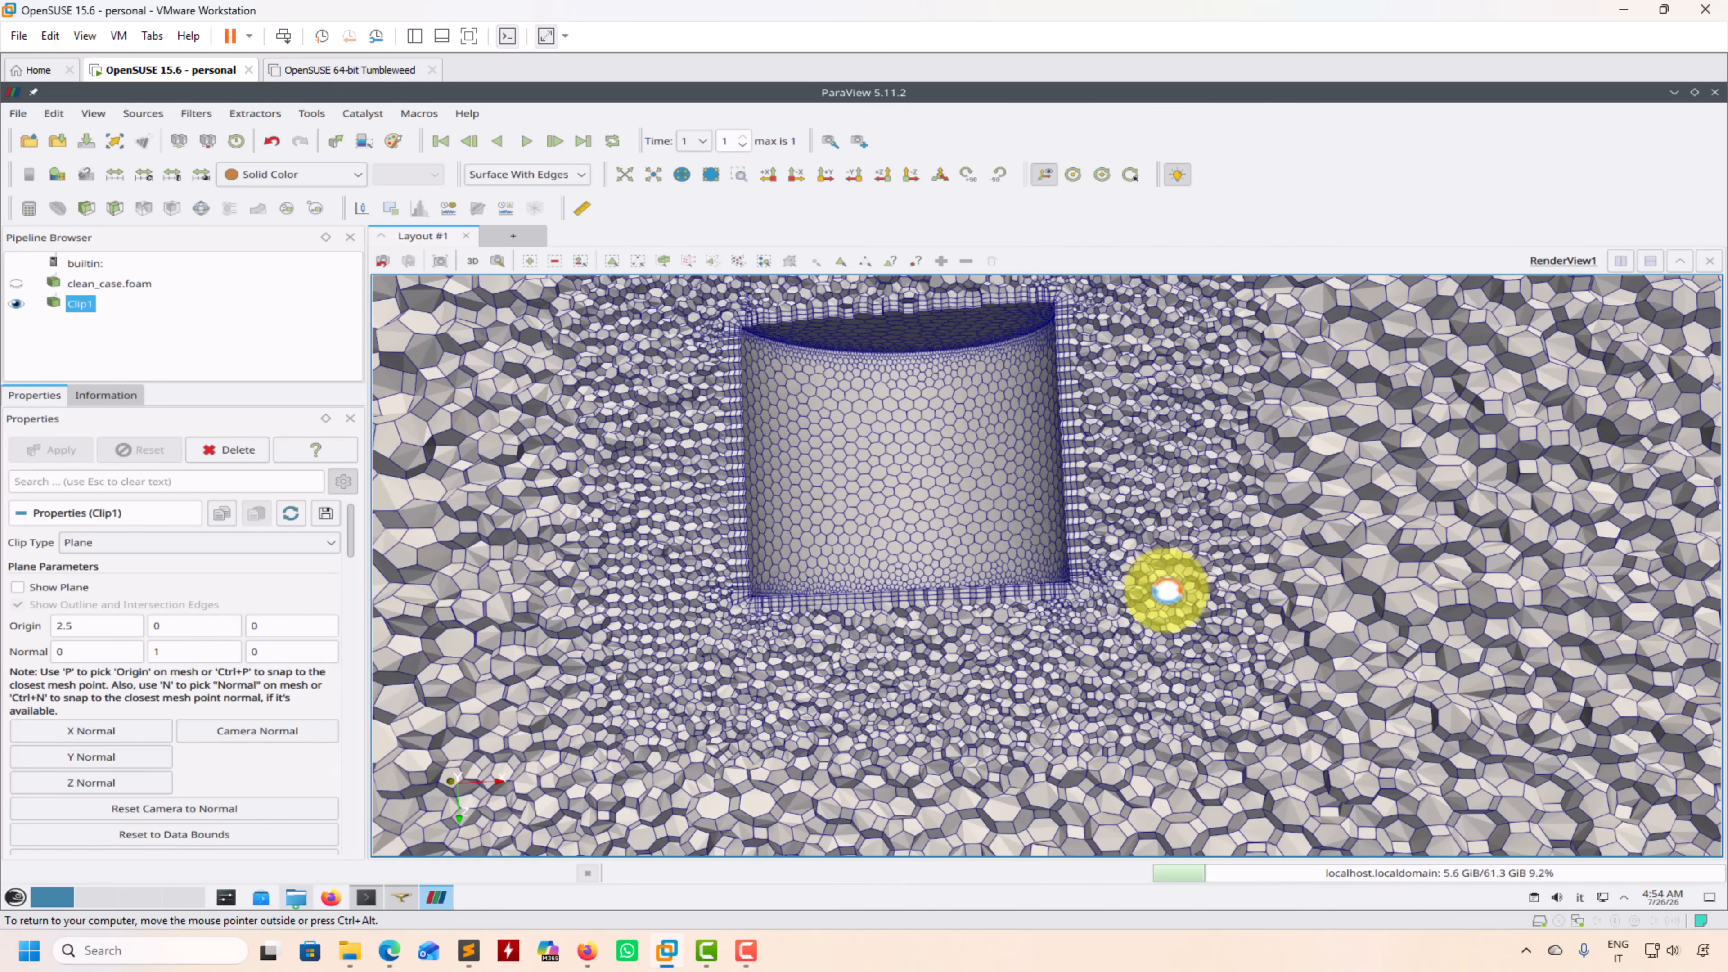
left_click_drag(1166, 587, 1184, 590)
left_click_drag(1088, 521, 920, 560)
left_click_drag(837, 516, 942, 590)
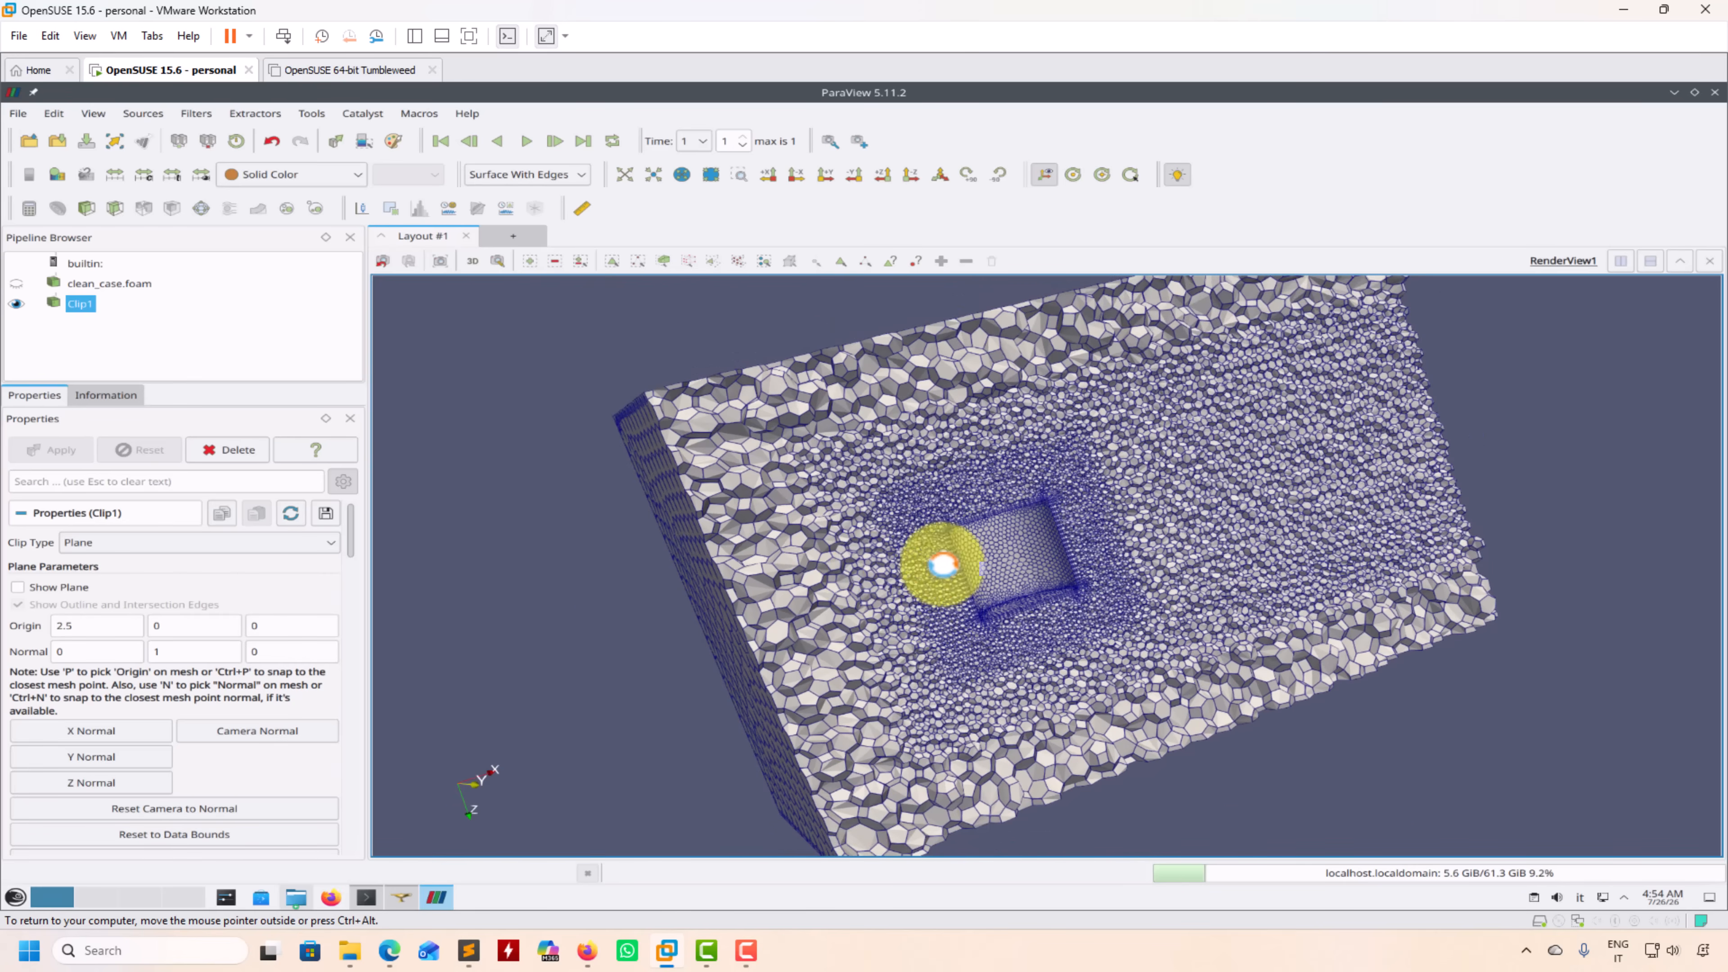
Step: Switch to the first time step and examine the clipped tetrahedral mesh around the cylinder and the outer boundary
left_click(441, 139)
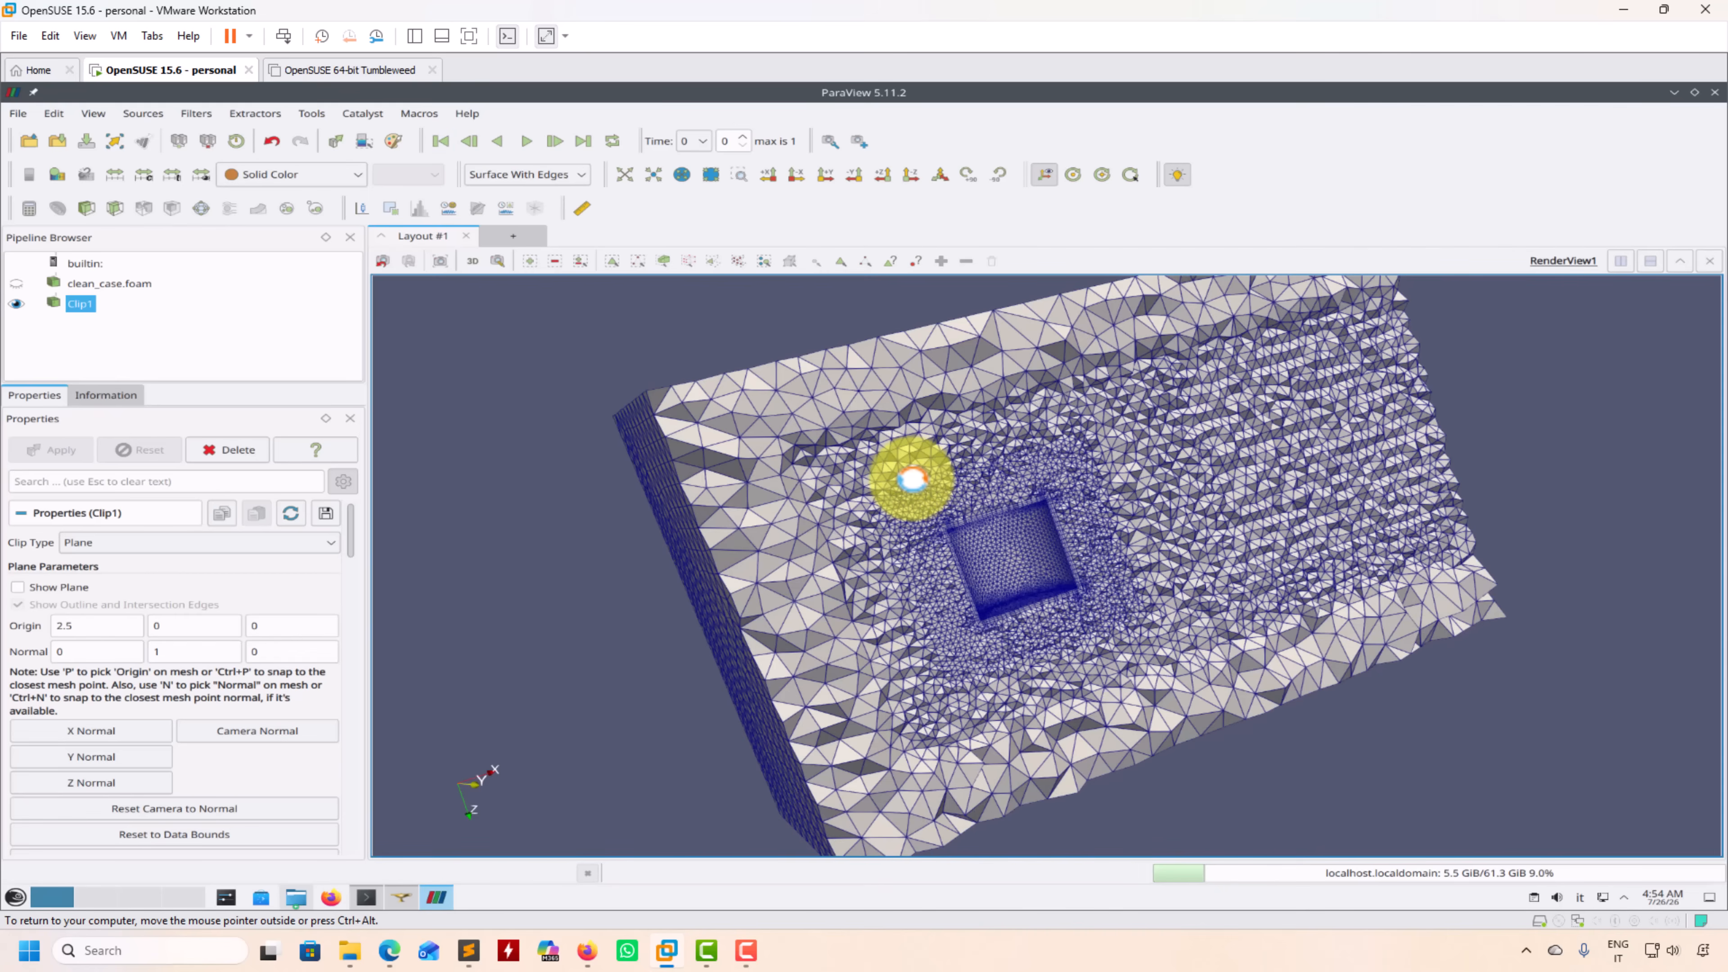
right_click_drag(1233, 464, 1154, 607)
left_click_drag(1162, 599, 1184, 502)
left_click_drag(1034, 528, 1091, 575)
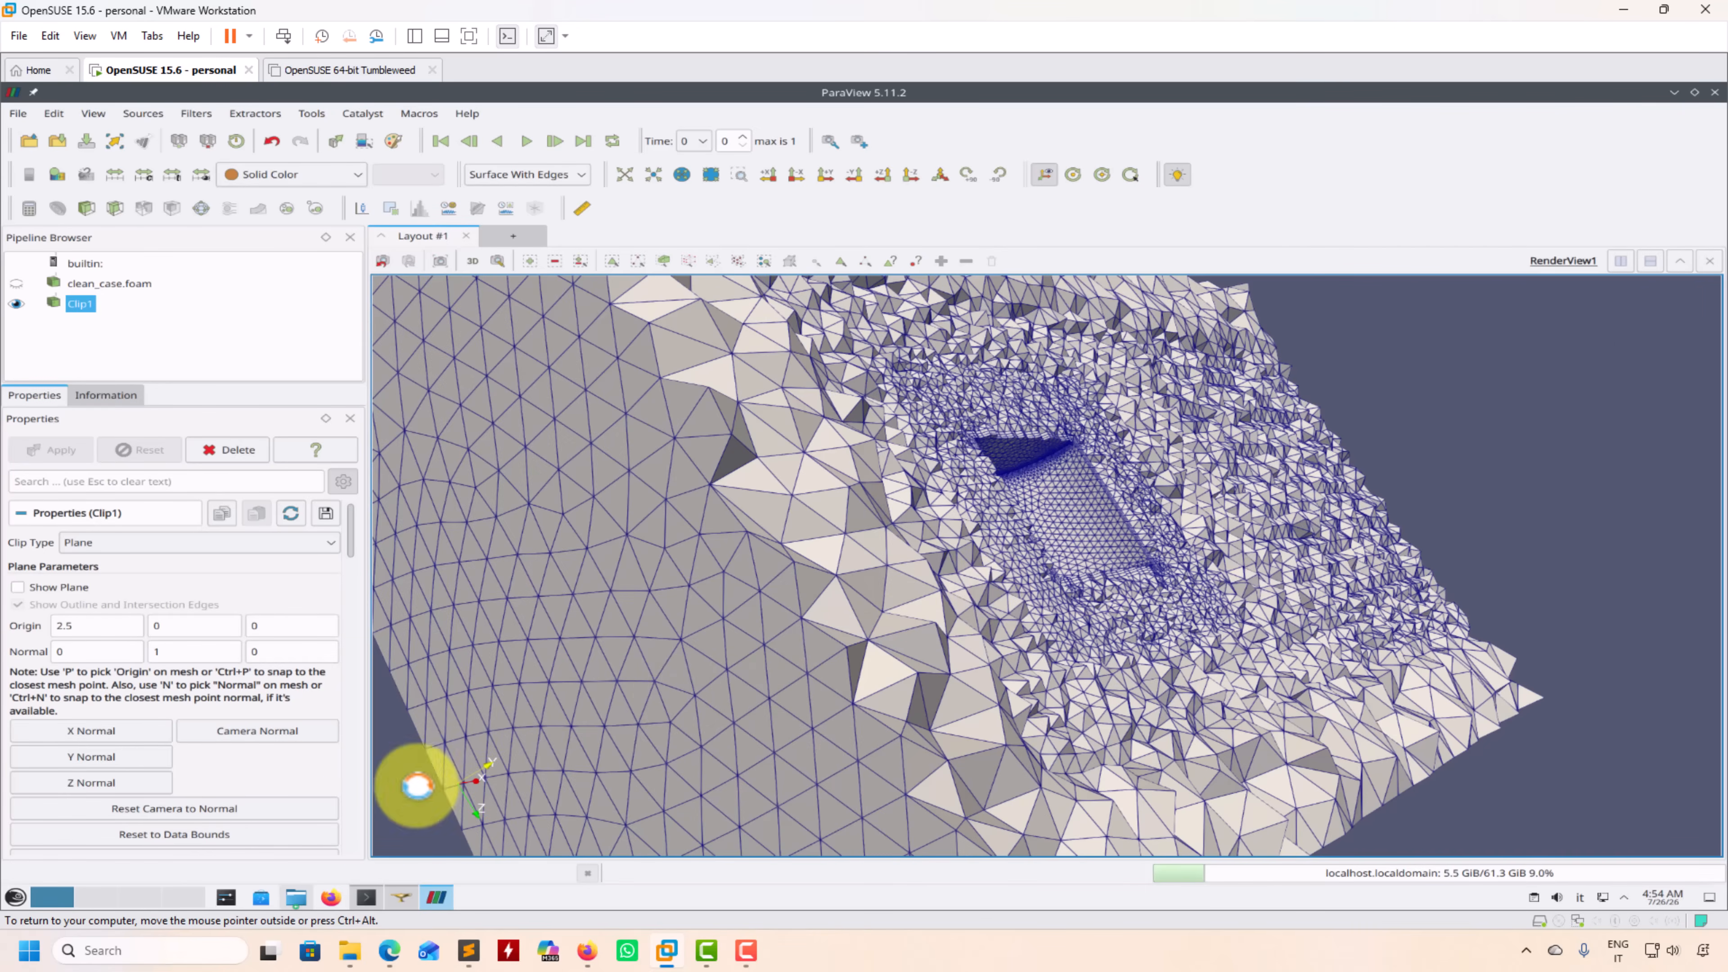
Step: Switch to SALOME and activate the Shaper module to review the domain, refinement boxes and cylinder geometry
left_click(400, 896)
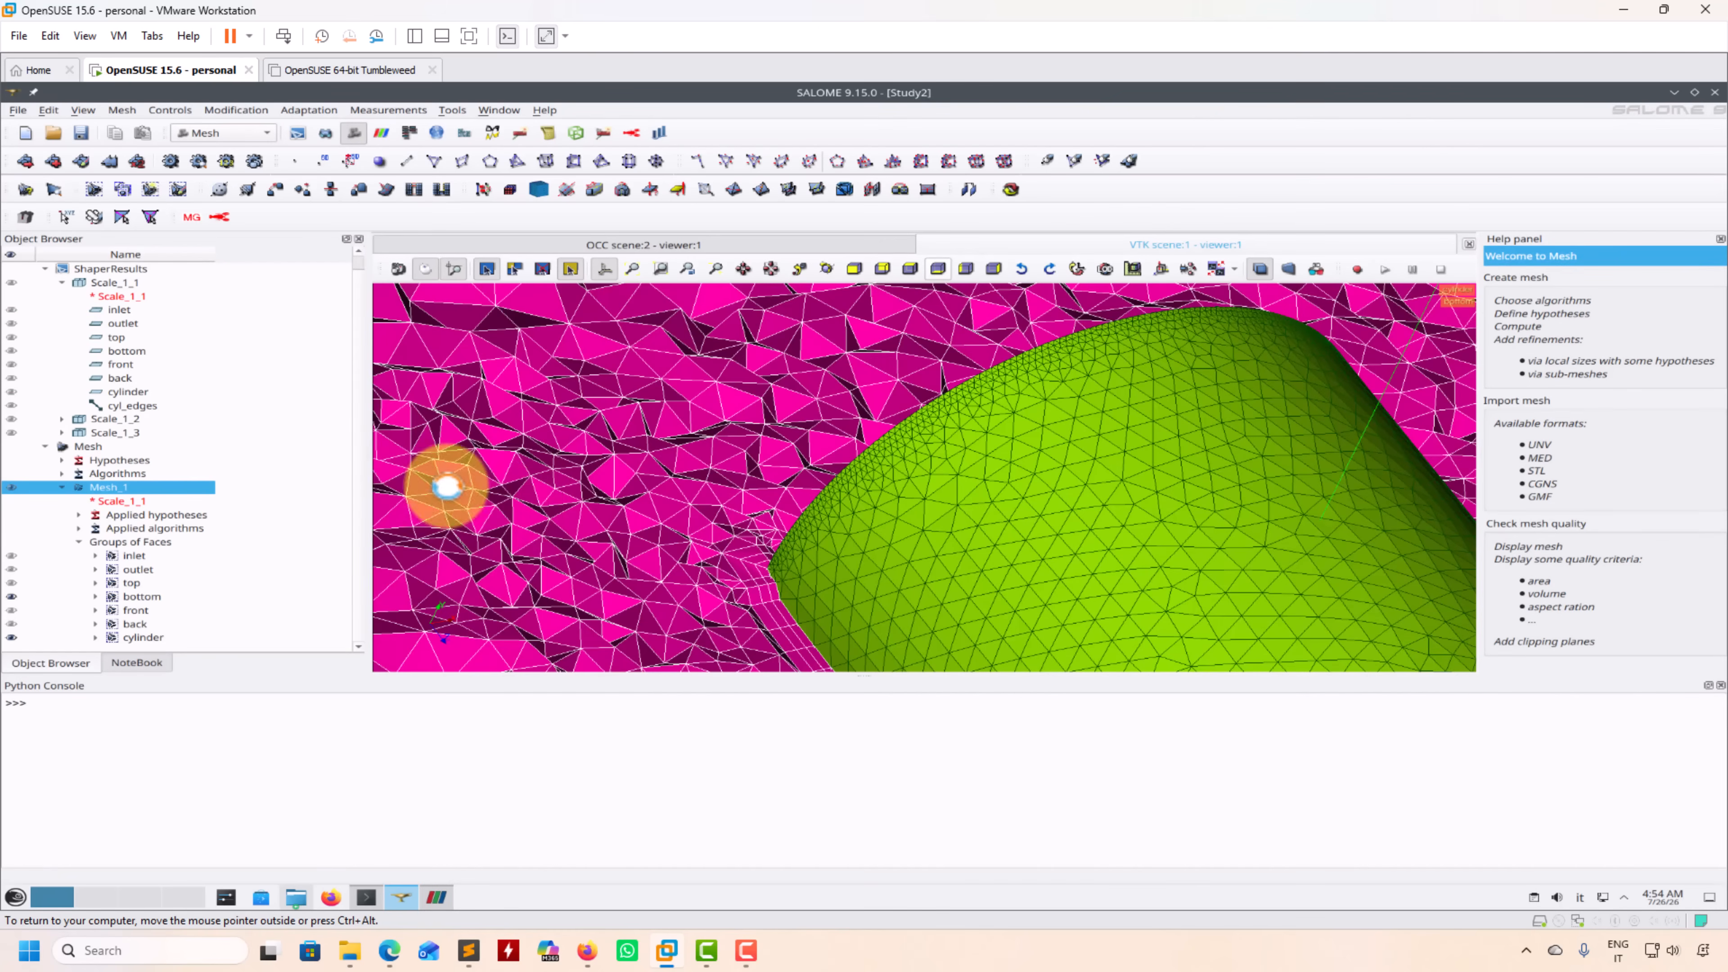
left_click(227, 134)
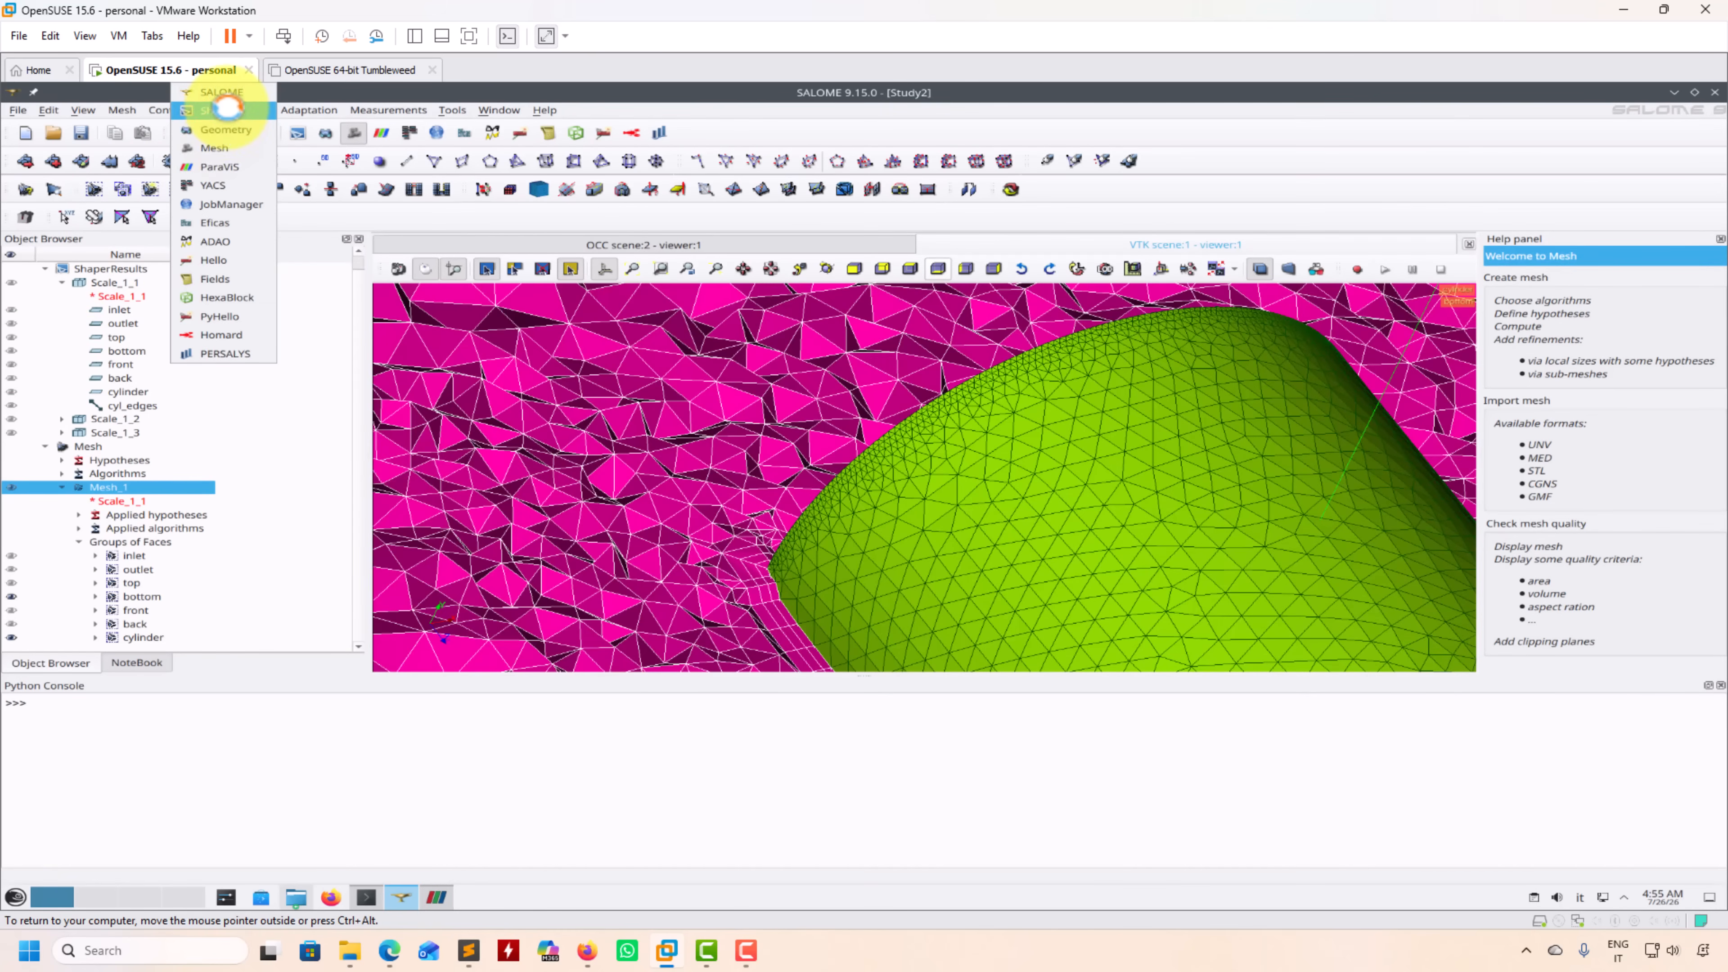
left_click(227, 109)
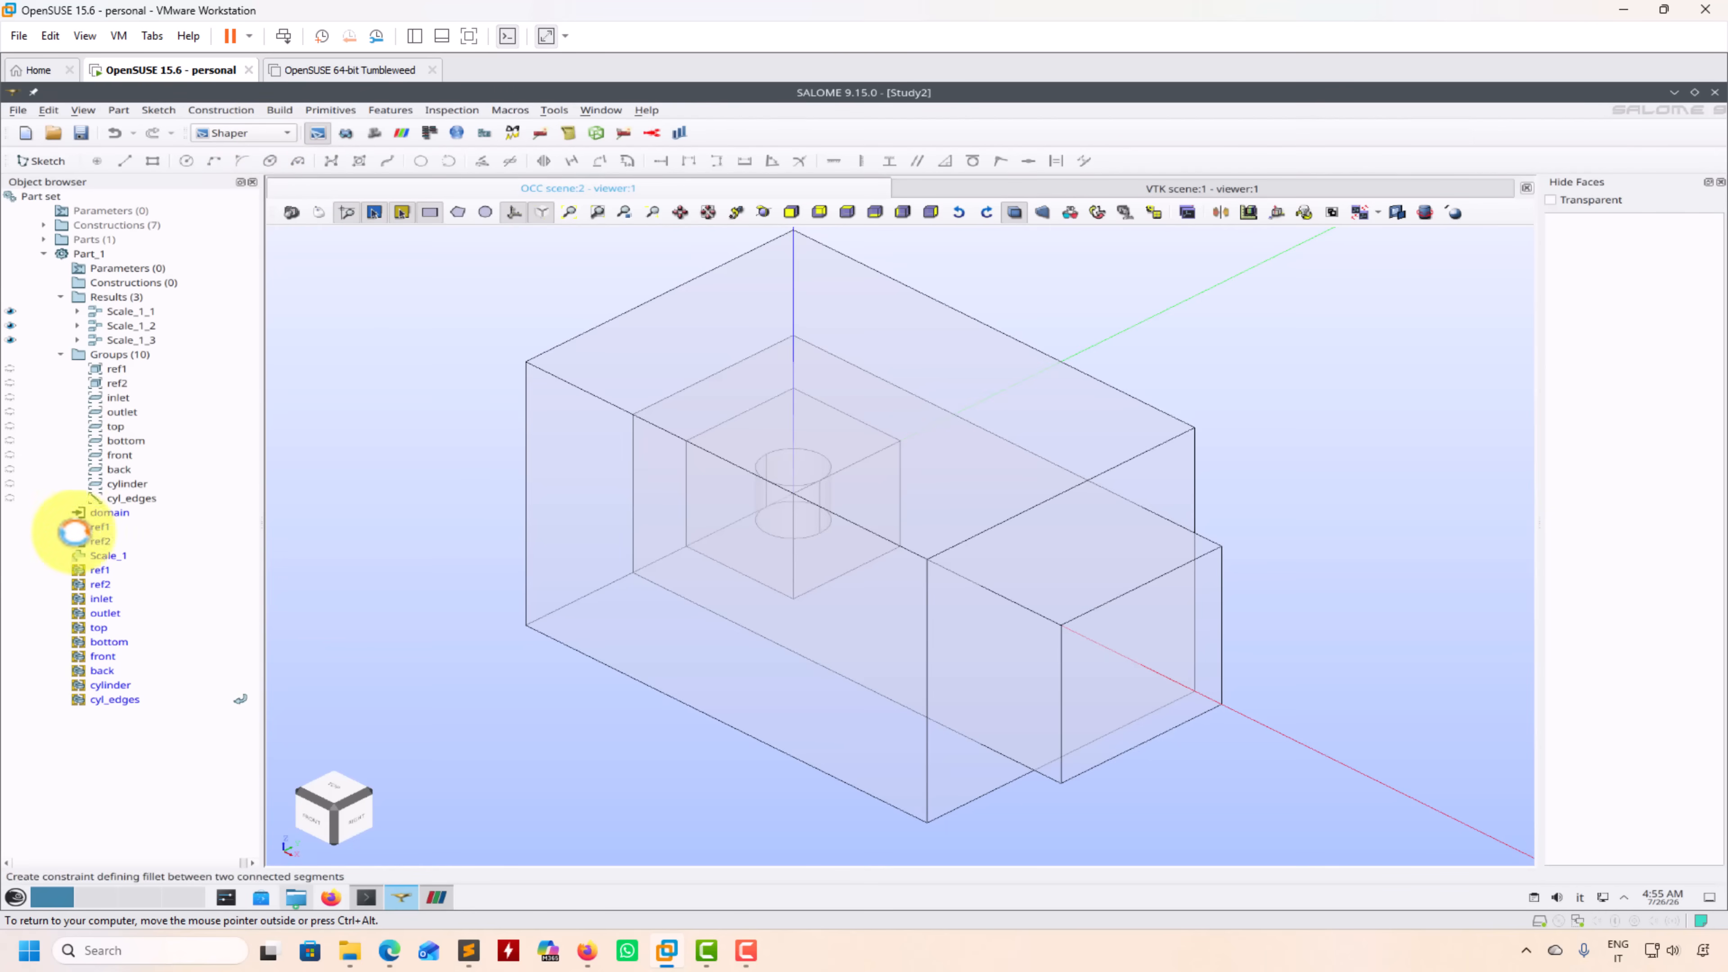
Step: Return to the Mesh module, select Mesh_1 and view its tetrahedral cells around the cylinder
left_click(252, 133)
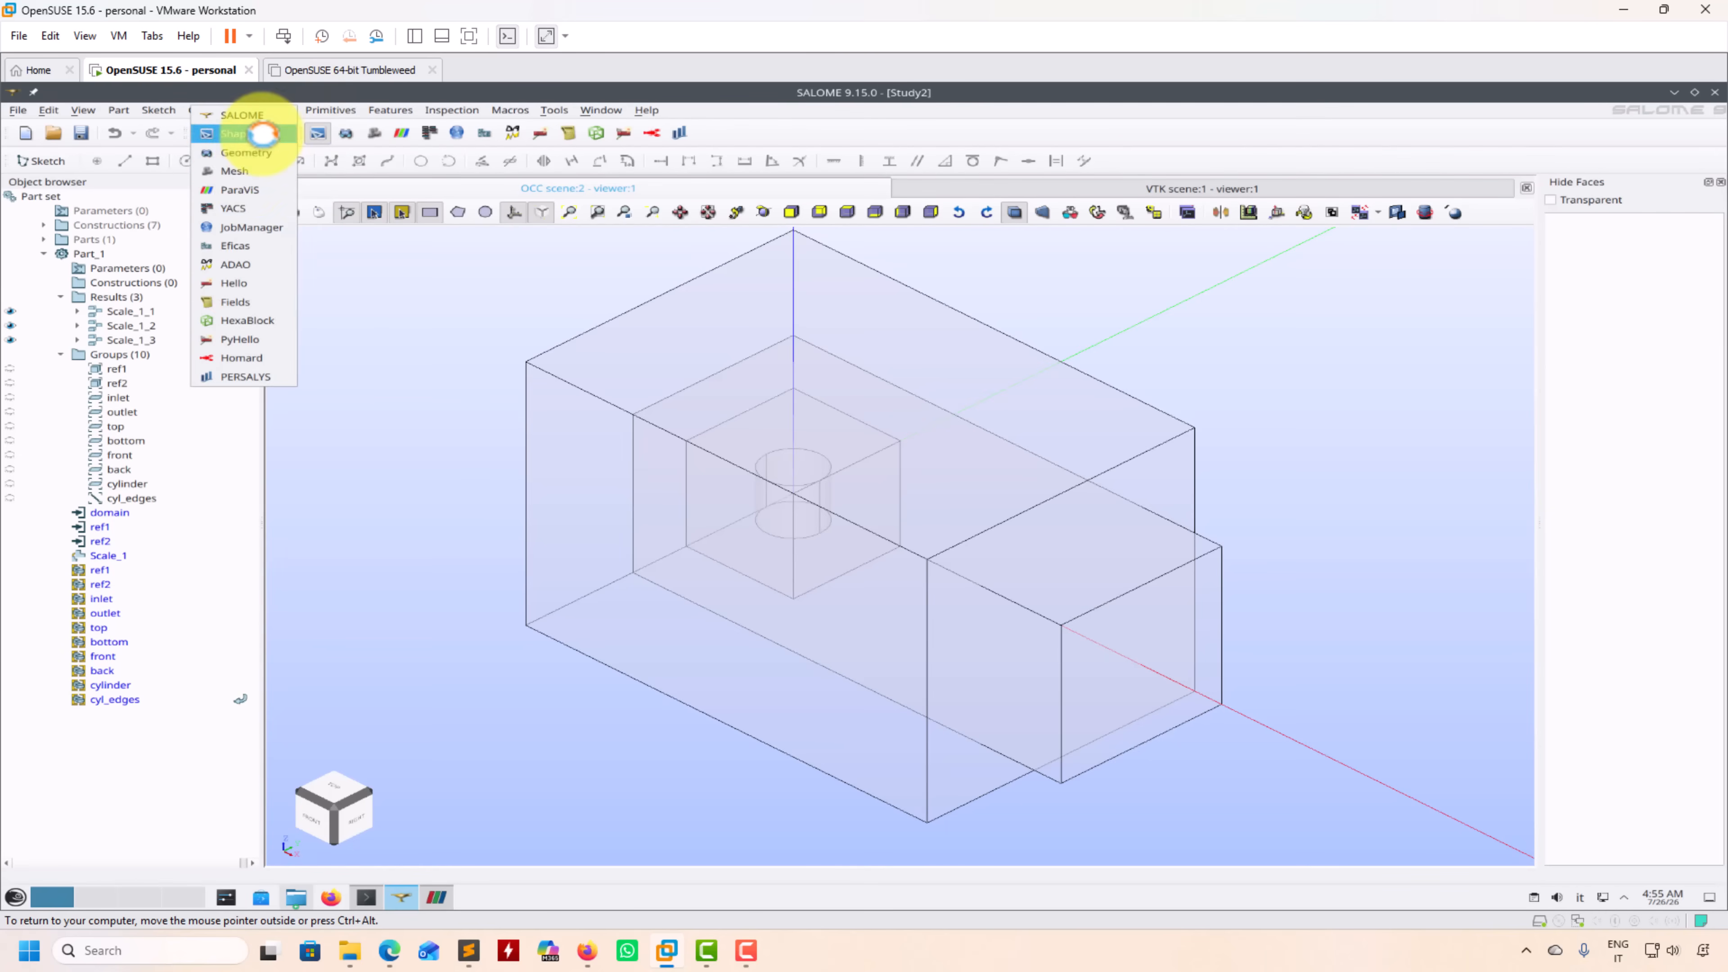
left_click(247, 163)
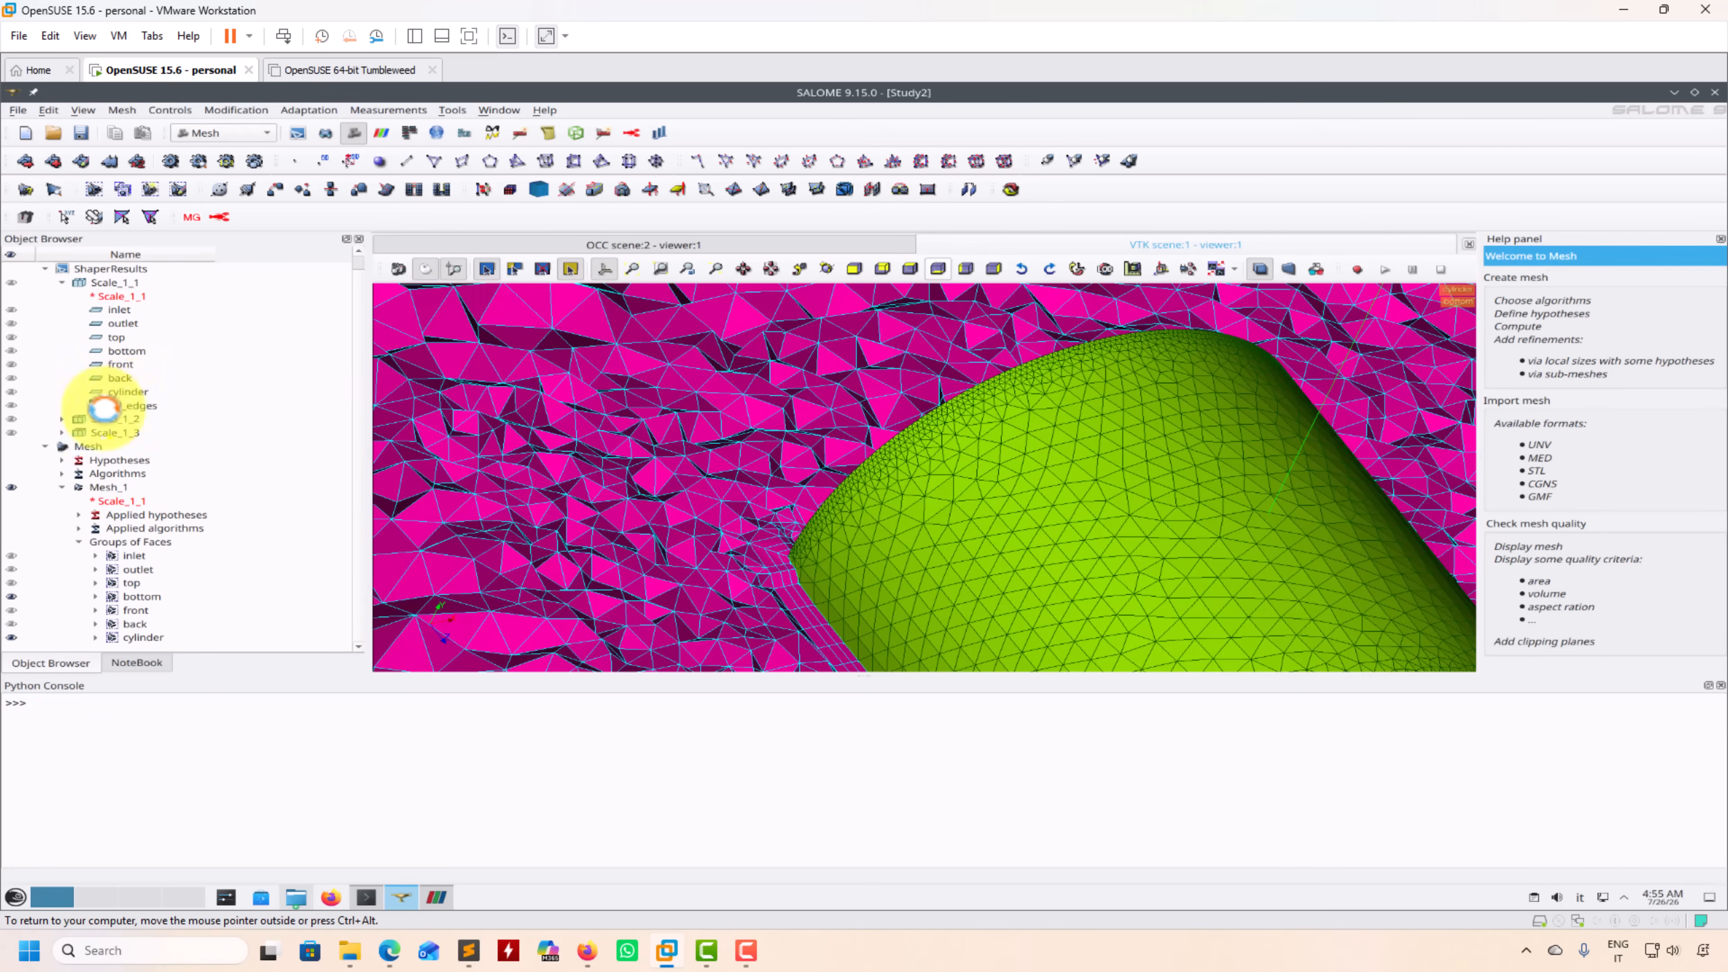
left_click(103, 486)
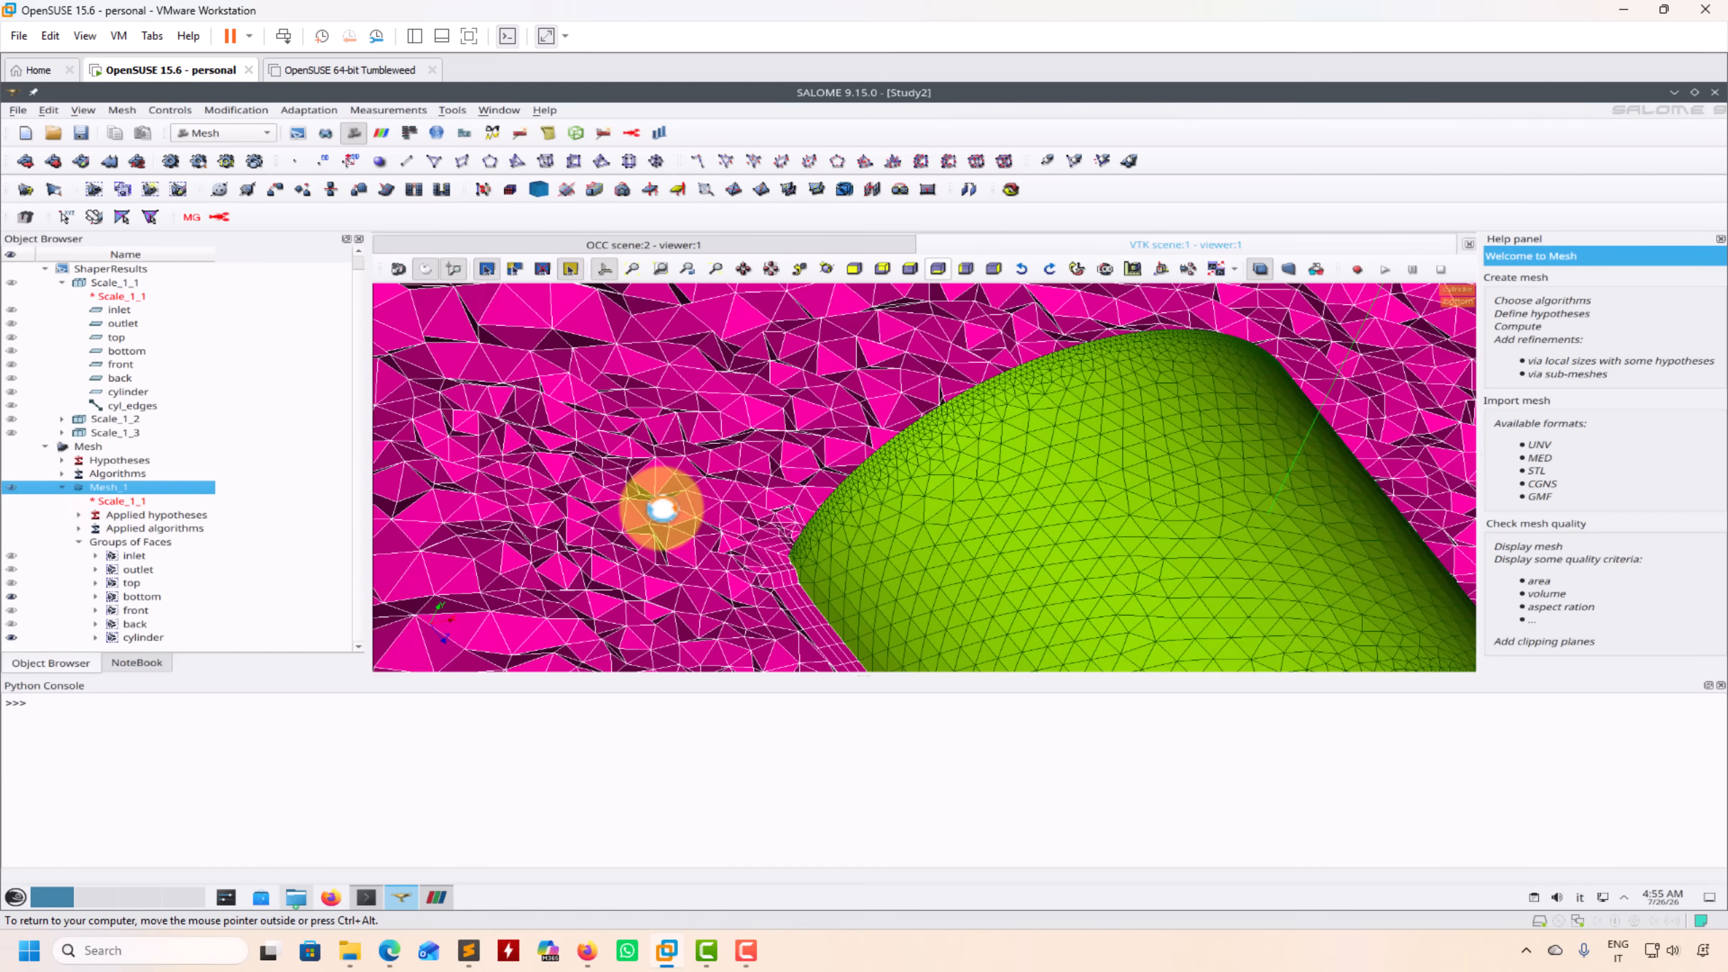
scroll(661, 509, "down", 1)
scroll(661, 509, "down", 2)
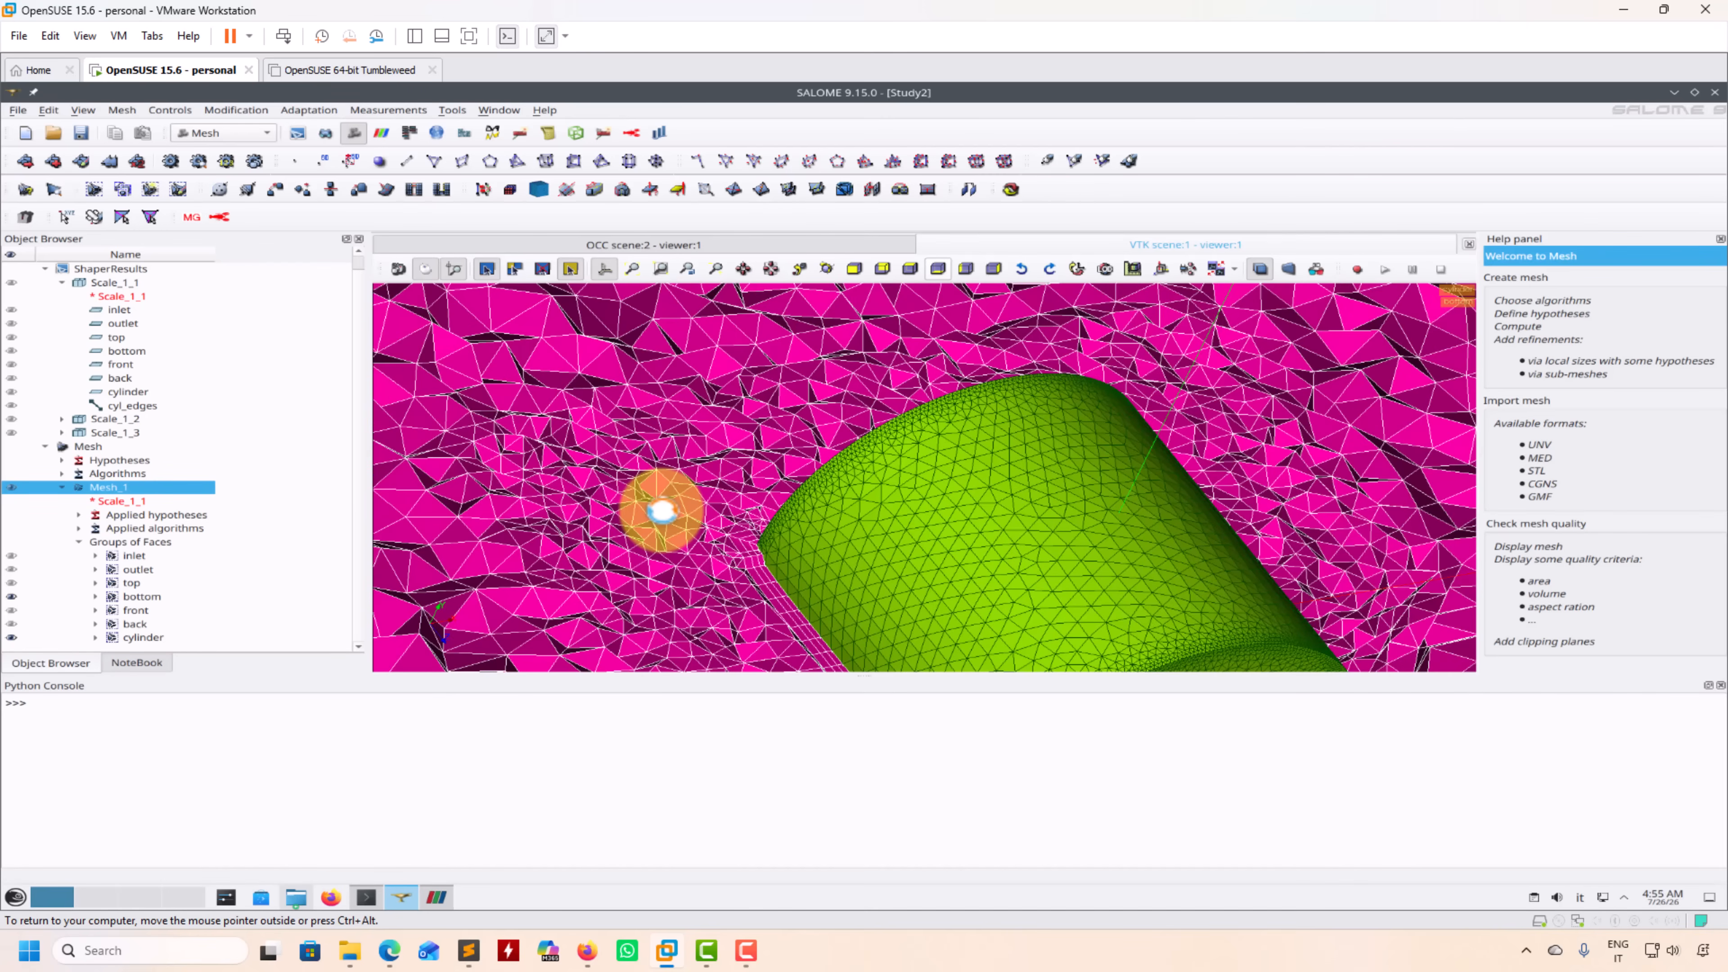